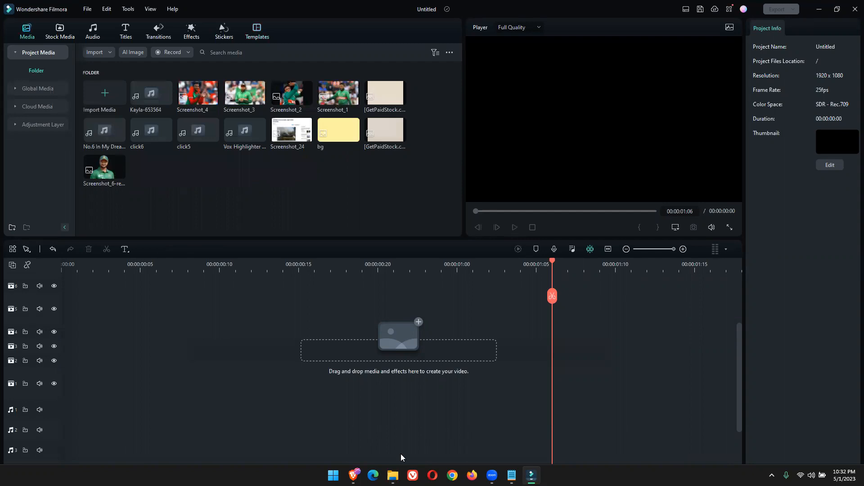
# Switch to File Explorer and open the Filmora Template folder inside 01 Complete YouTube Video Editing
pyautogui.hotkey('alt', 'Tab')
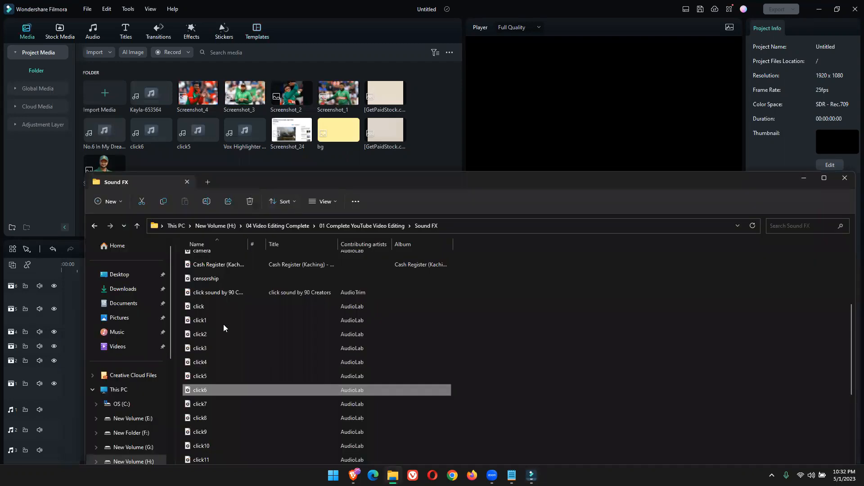
pyautogui.click(138, 227)
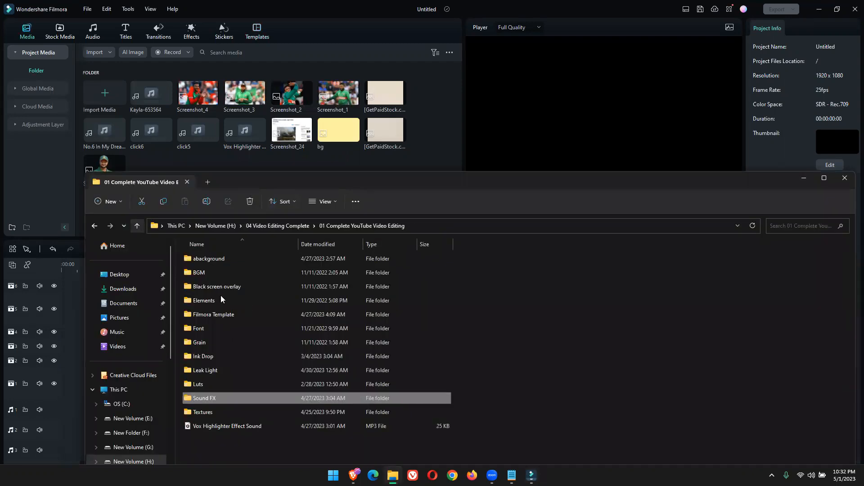
pyautogui.click(213, 315)
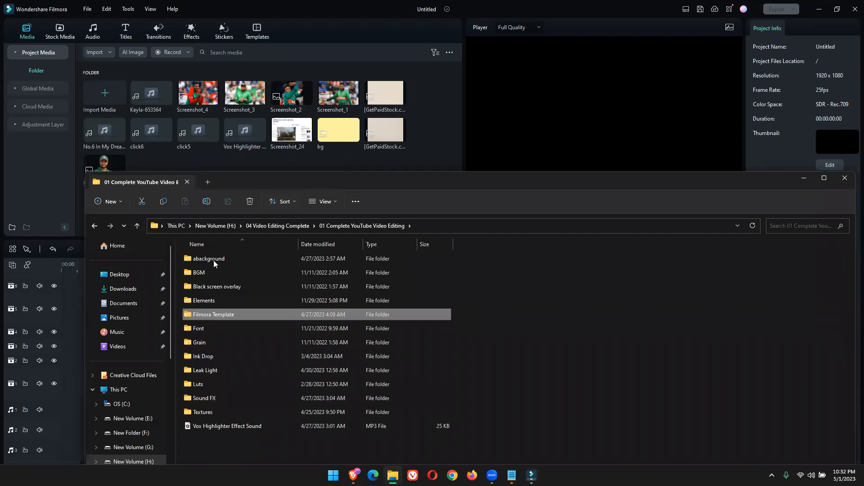
pyautogui.press('Return')
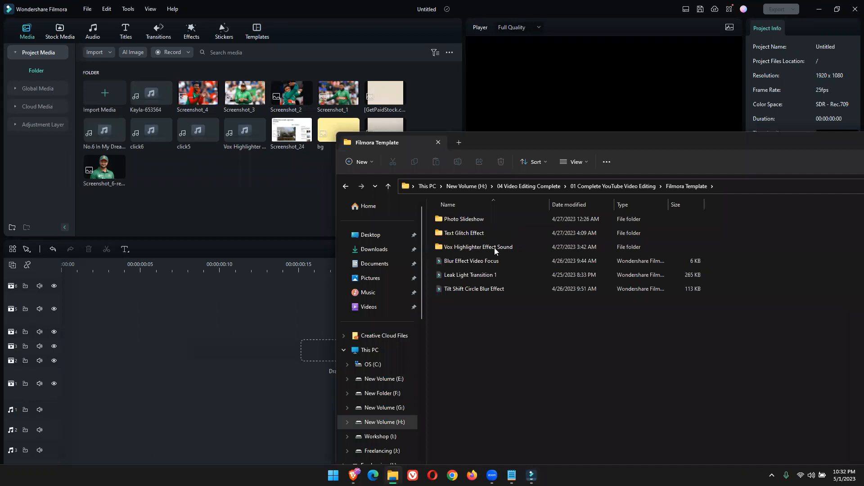
# Look through the Photo Slideshow, Vox Highlighter Effect Sound and Text Glitch Effect folders for usable material
pyautogui.click(506, 248)
pyautogui.click(448, 218)
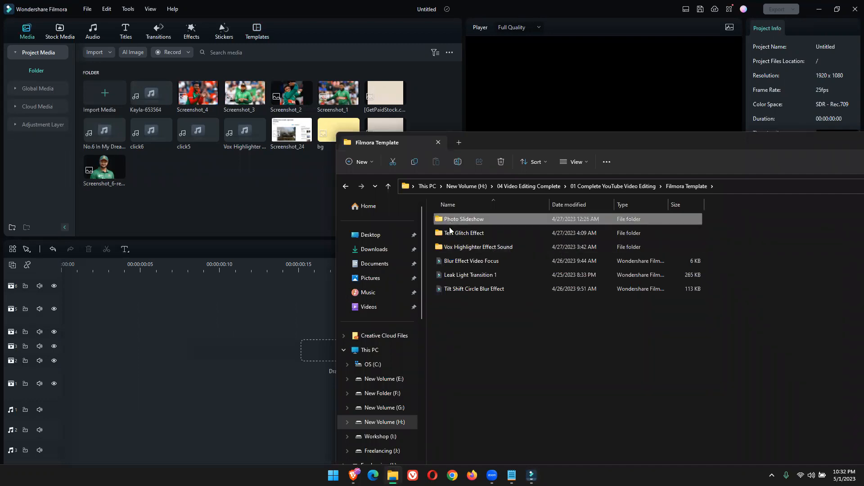
pyautogui.press('Return')
pyautogui.click(345, 187)
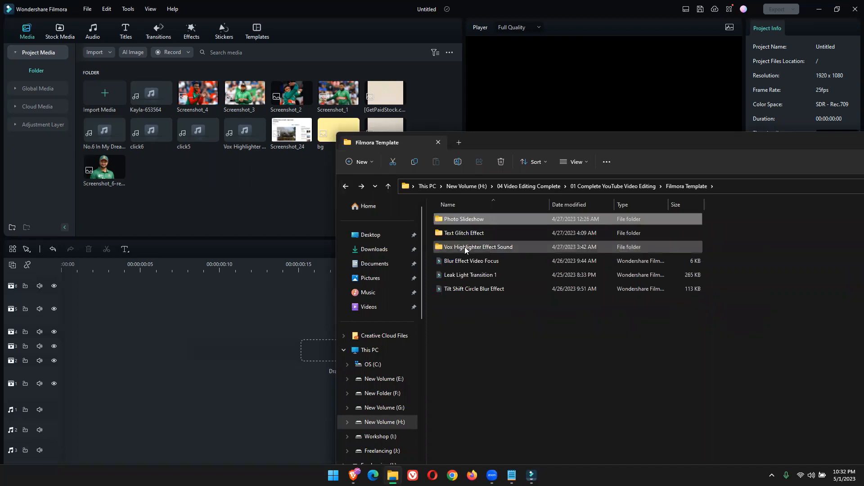
pyautogui.doubleClick(465, 247)
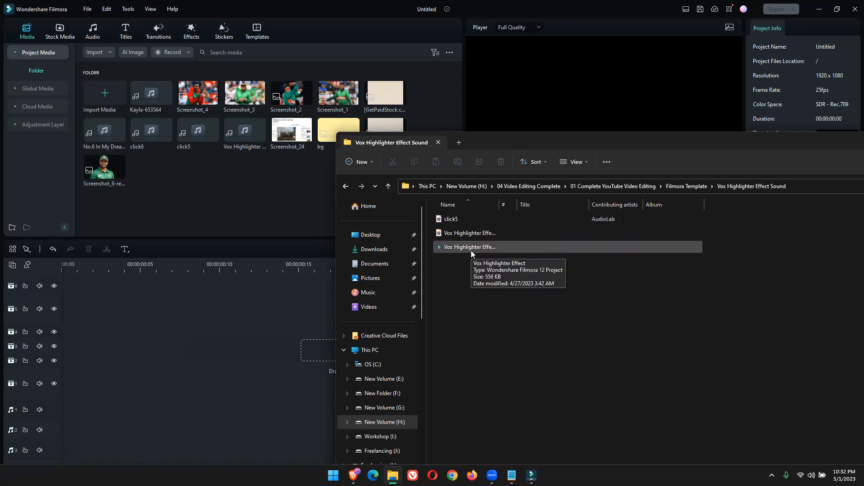
pyautogui.click(387, 187)
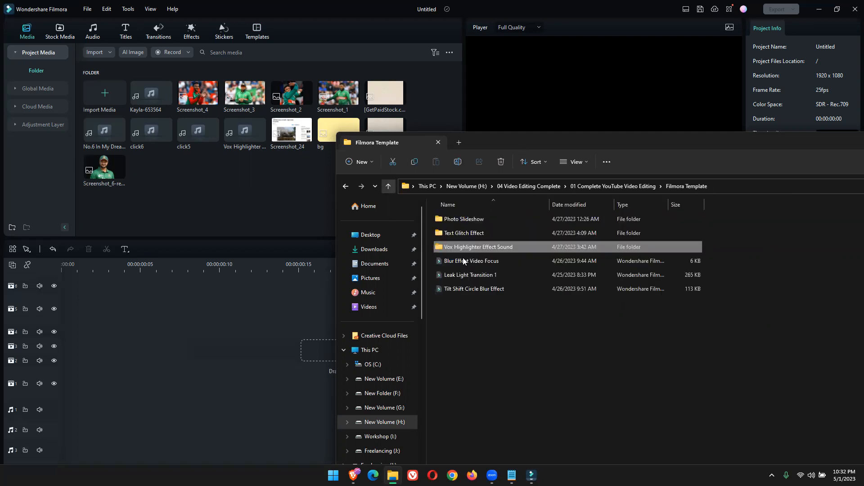
pyautogui.doubleClick(466, 234)
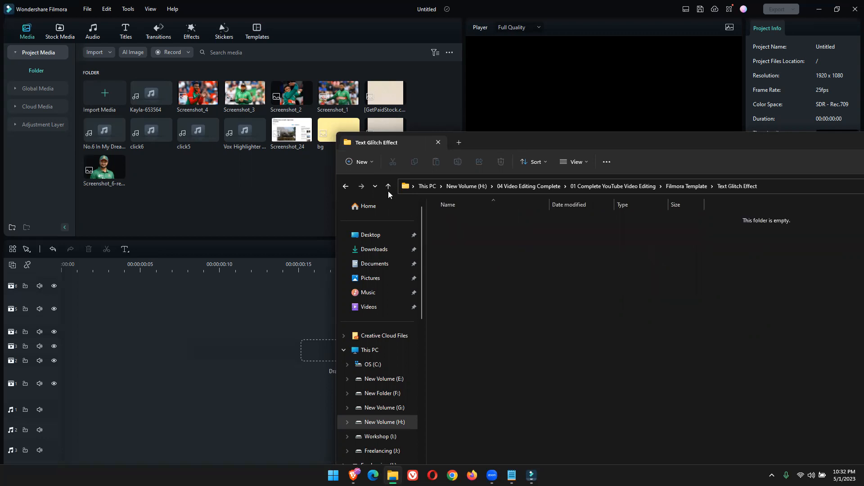
pyautogui.click(387, 186)
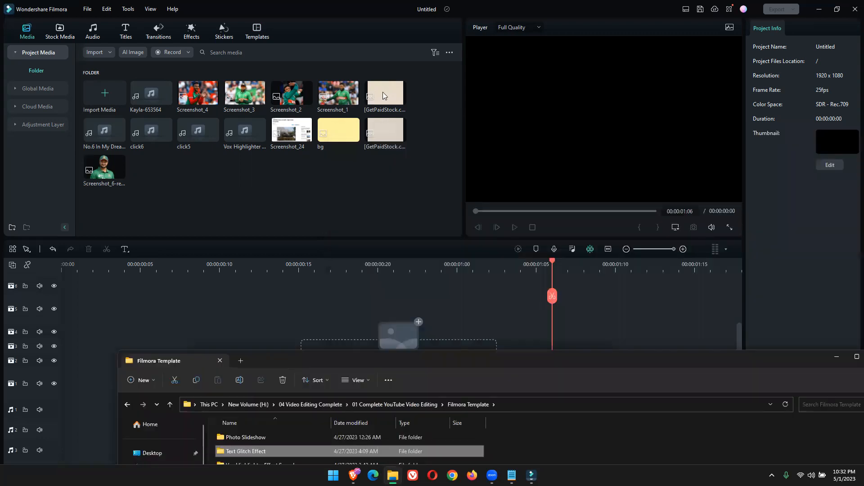
# In Filmora, place the beige paper texture image at the start of video track 1 and enlarge it to fill the frame
pyautogui.moveTo(385, 92); pyautogui.dragTo(62, 382)
pyautogui.moveTo(450, 273); pyautogui.dragTo(54, 307)
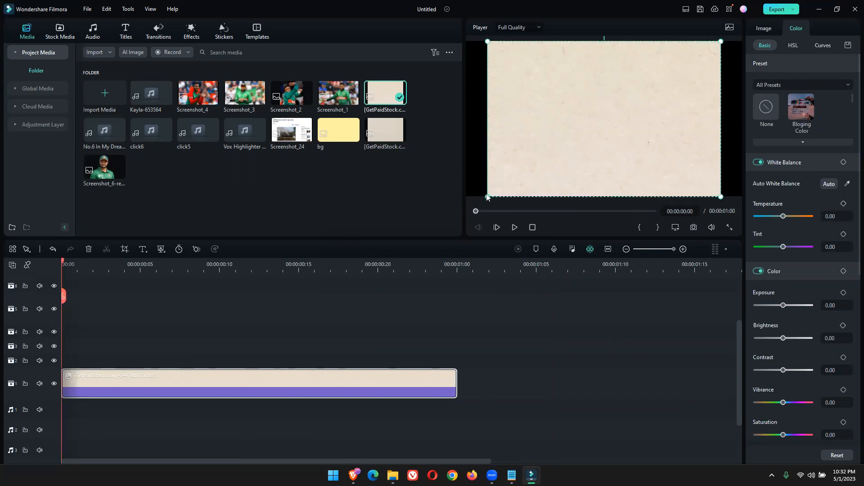
pyautogui.moveTo(487, 197); pyautogui.dragTo(447, 211)
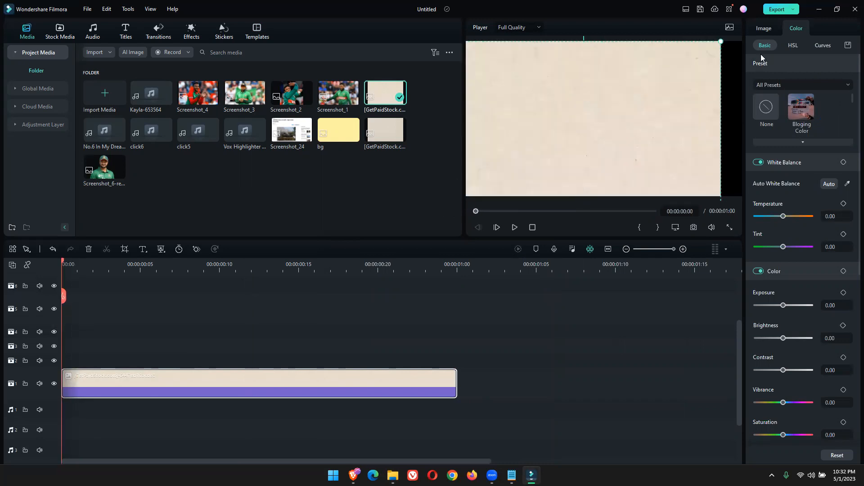
pyautogui.moveTo(723, 44); pyautogui.dragTo(743, 43)
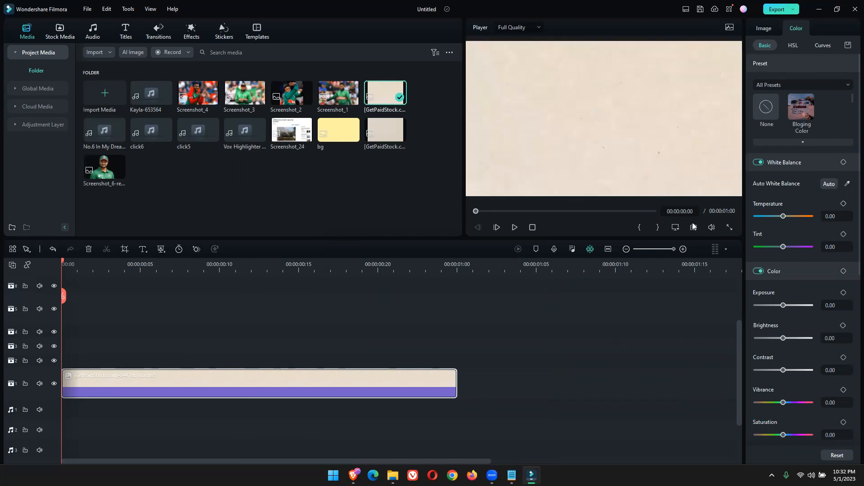
# Reduce the height of the media and preview area to give the timeline more room
pyautogui.click(676, 229)
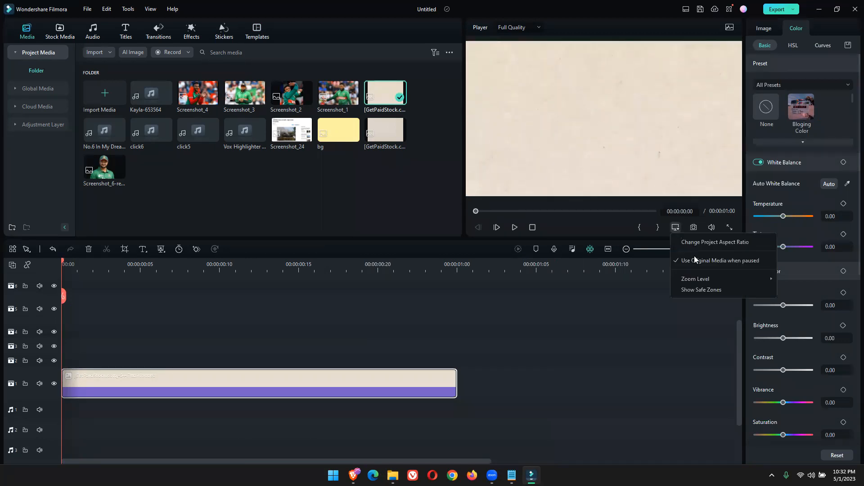
pyautogui.moveTo(699, 279)
pyautogui.click(638, 282)
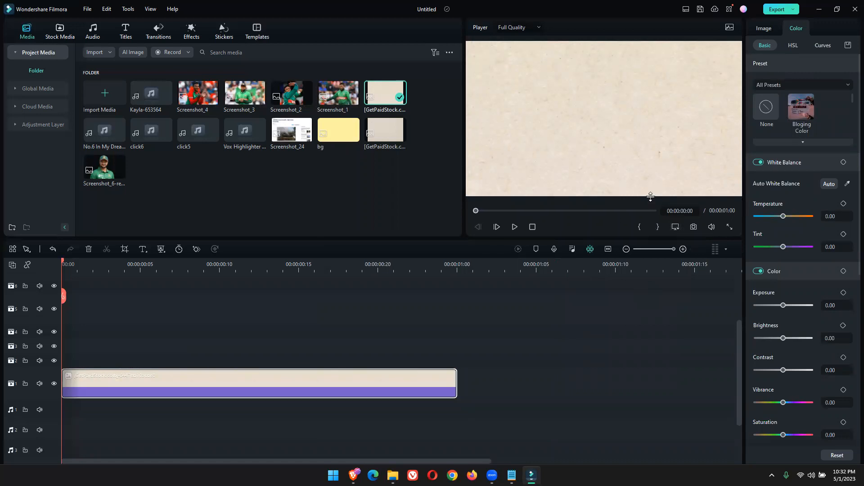
pyautogui.moveTo(651, 202); pyautogui.dragTo(651, 161)
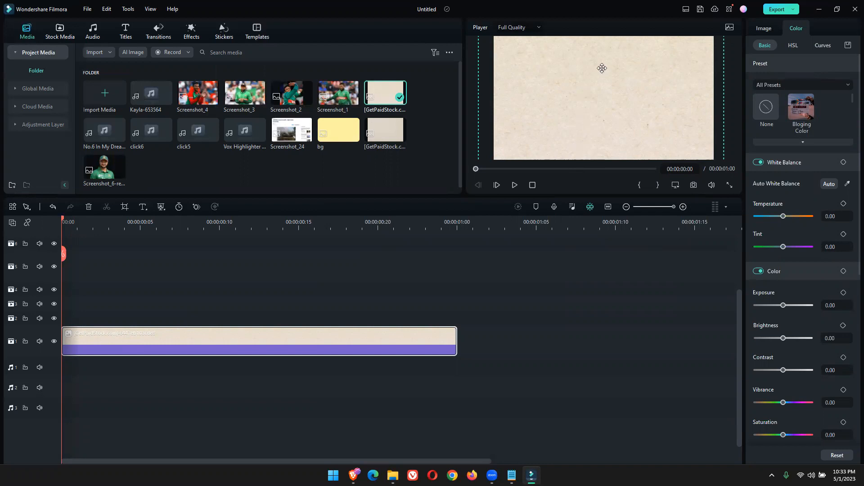
# Switch to the Brave browser and open remove.bg in a new tab
pyautogui.moveTo(112, 172)
pyautogui.click(353, 475)
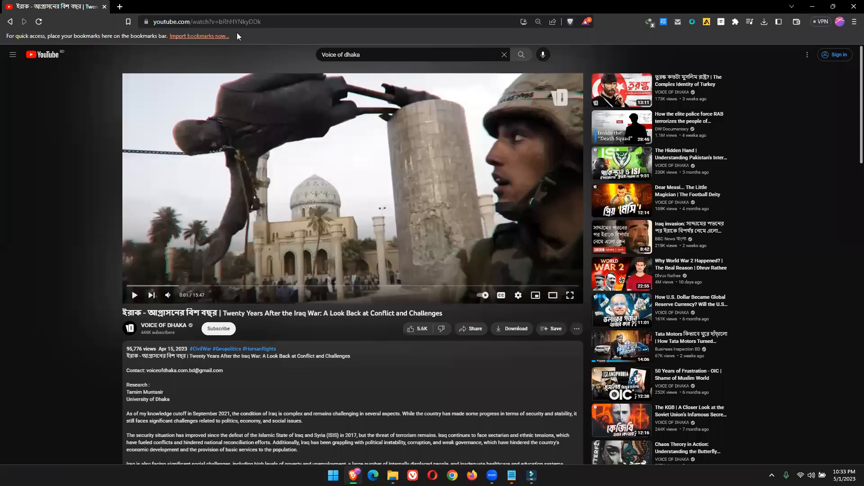
pyautogui.hotkey('ctrl', 't')
pyautogui.write('REMOVE')
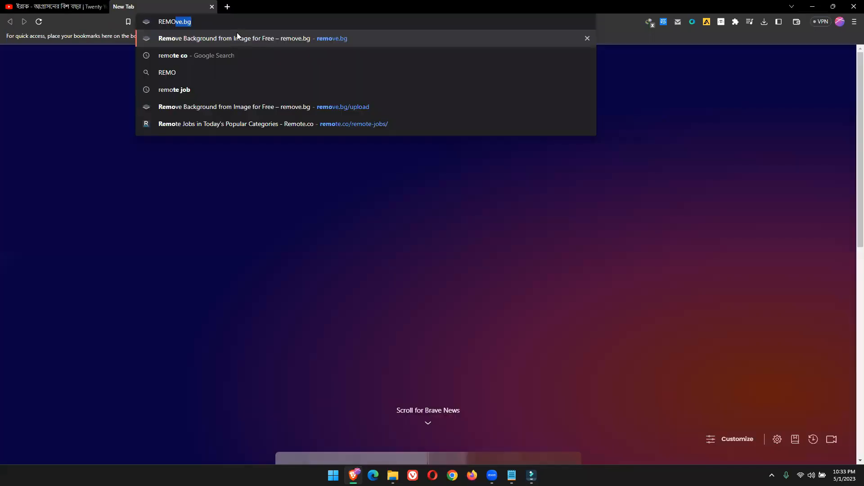
pyautogui.press('Return')
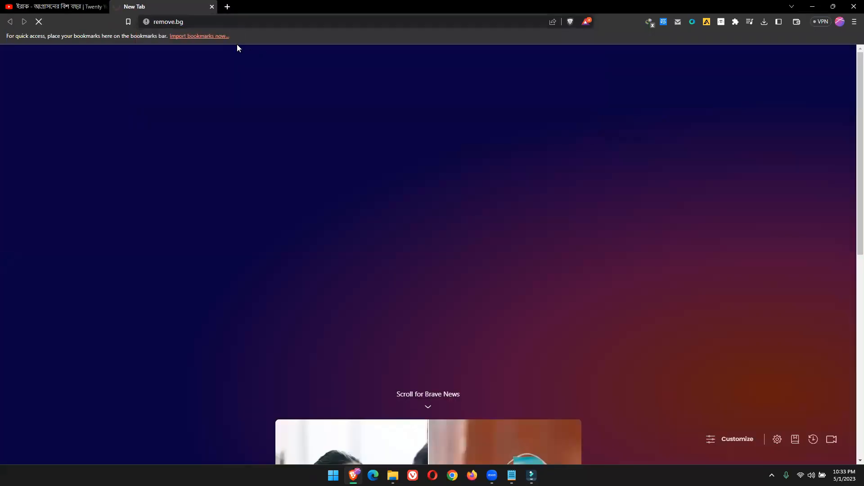
# Upload Screenshot_6 from the Photo Slideshow folder to remove.bg and save the background-free preview image to Downloads
pyautogui.click(394, 476)
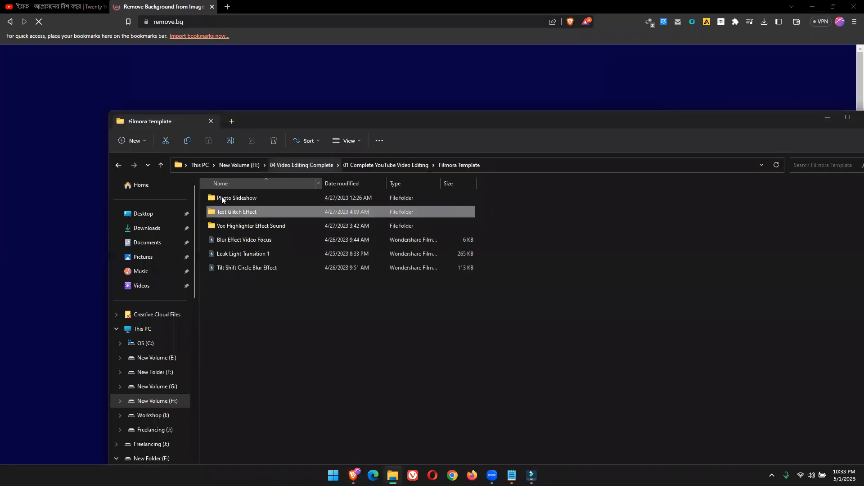
pyautogui.doubleClick(217, 195)
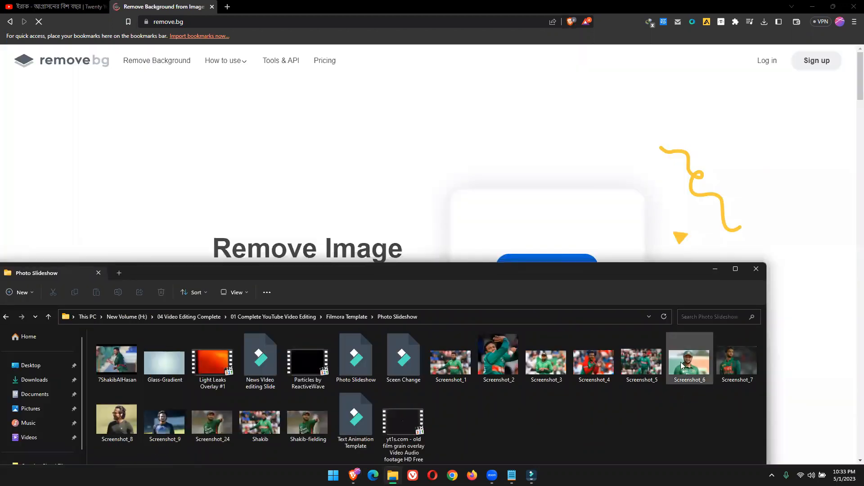
pyautogui.moveTo(681, 366); pyautogui.dragTo(458, 198)
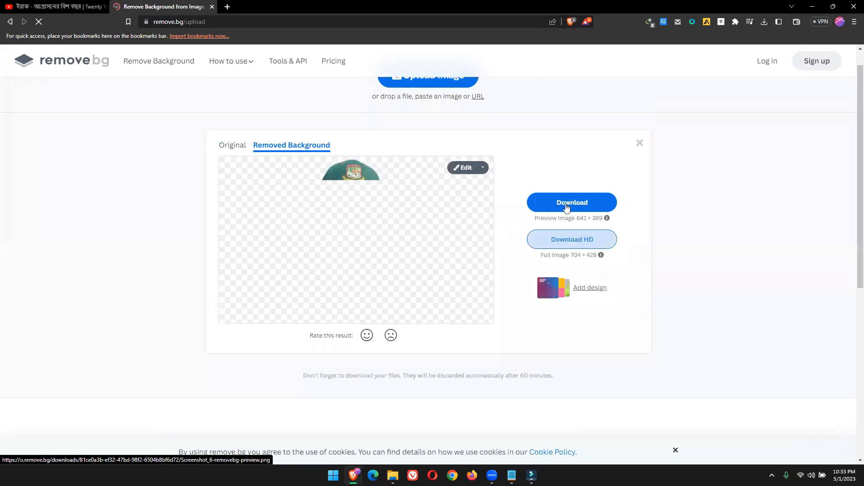
pyautogui.click(565, 201)
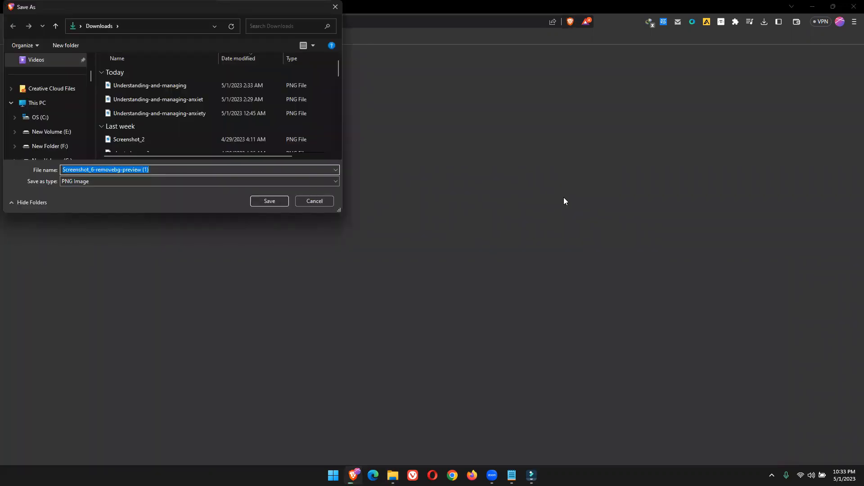
pyautogui.click(282, 202)
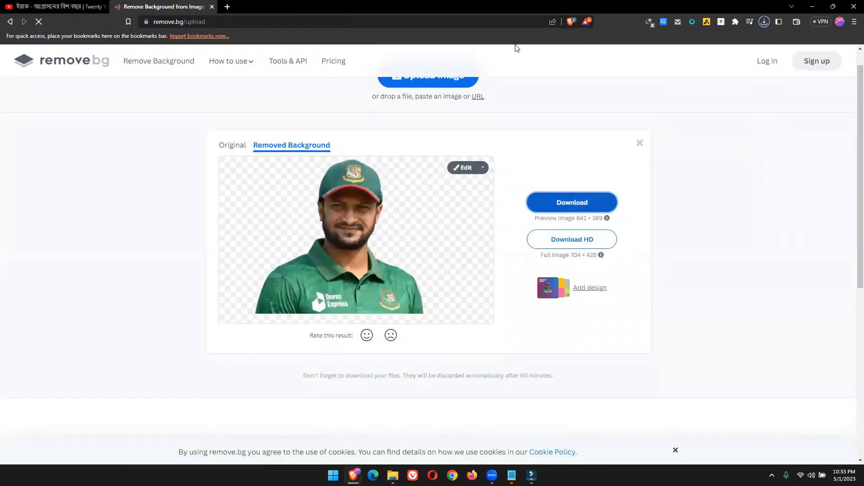
# Copy the downloaded Screenshot_6-removebg-preview (1) image from its folder into the Filmora project media
pyautogui.click(761, 24)
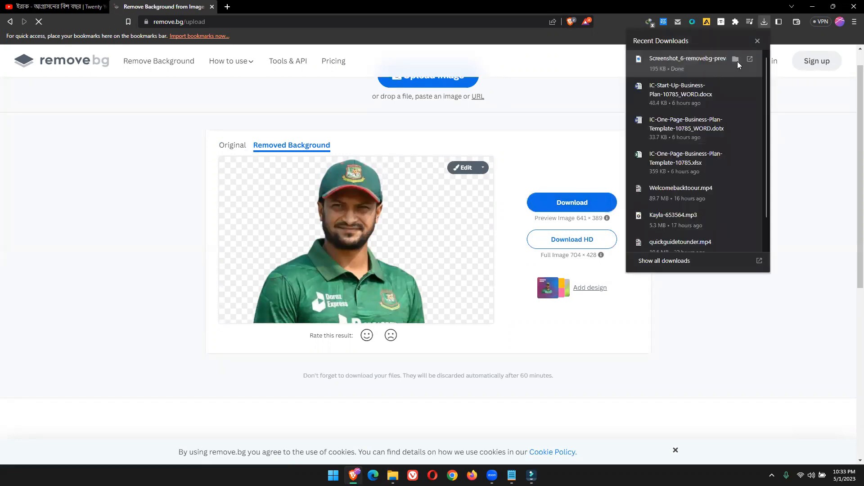
pyautogui.click(737, 61)
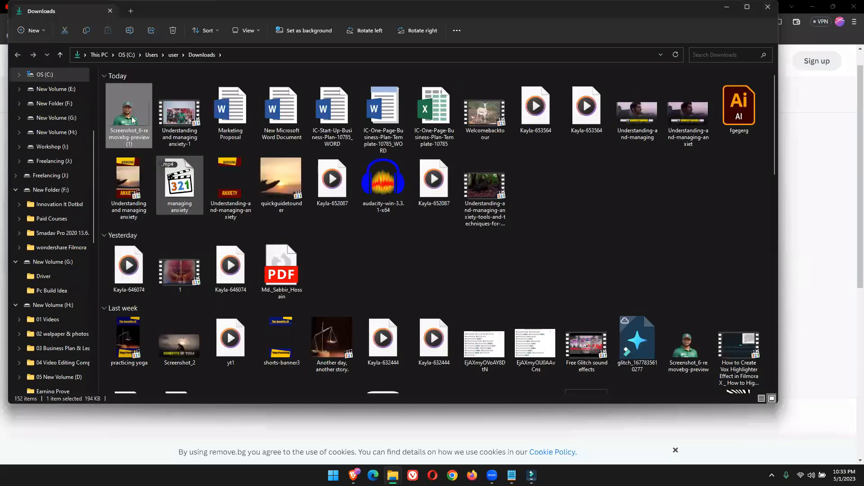
pyautogui.click(531, 475)
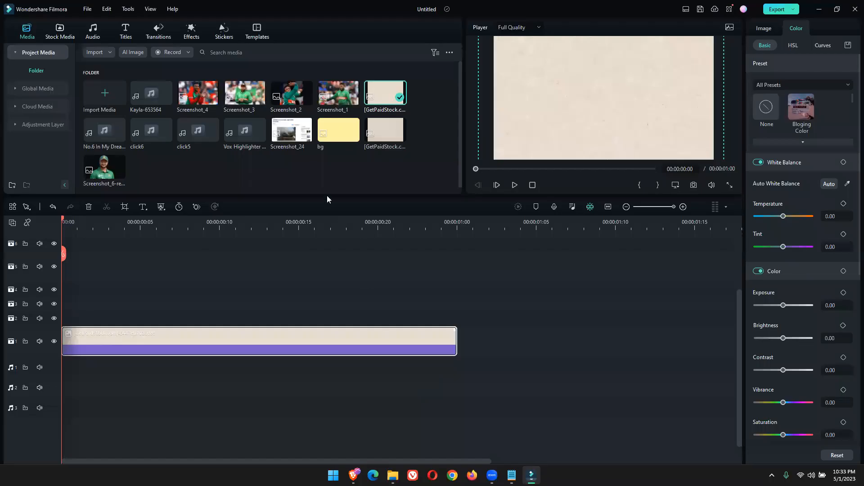
pyautogui.hotkey('ctrl', 'v')
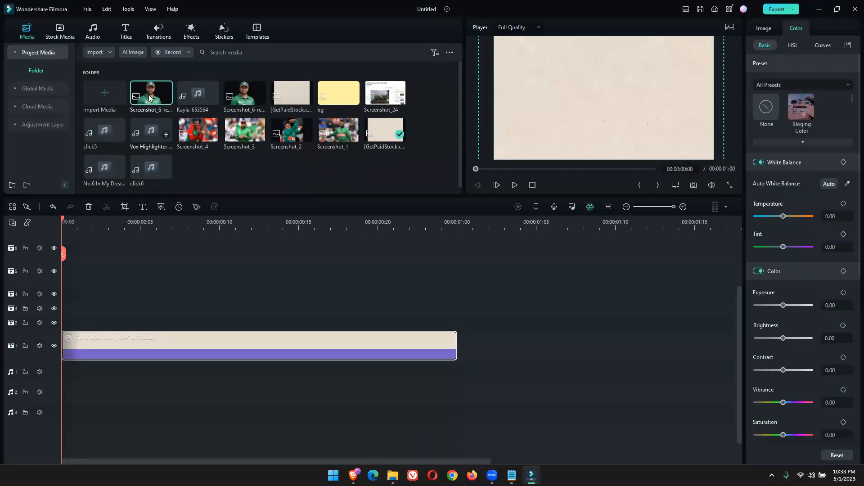
# Place the Screenshot_6 cutout on video track 2 above the paper background, aligned with the start of the timeline
pyautogui.moveTo(151, 98); pyautogui.dragTo(80, 330)
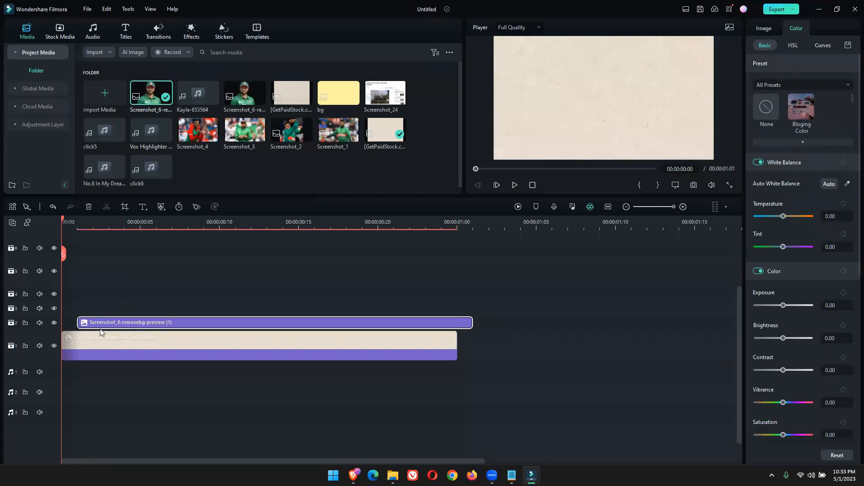
pyautogui.click(76, 224)
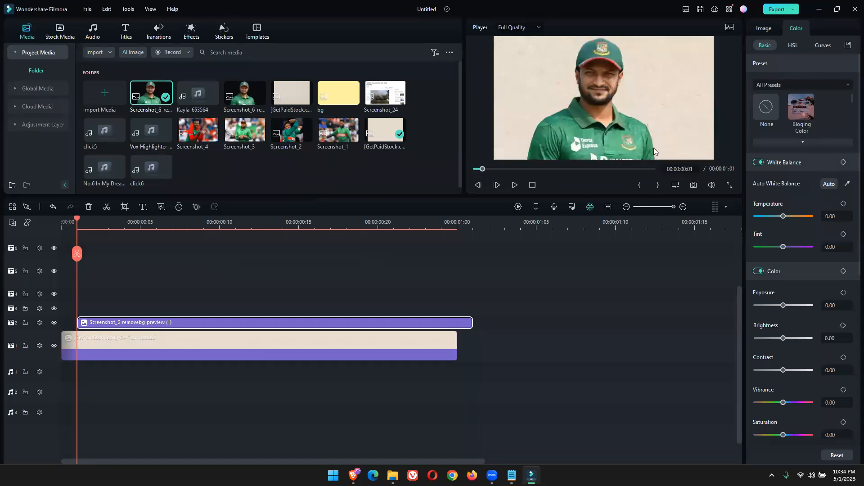
pyautogui.moveTo(125, 322); pyautogui.dragTo(108, 322)
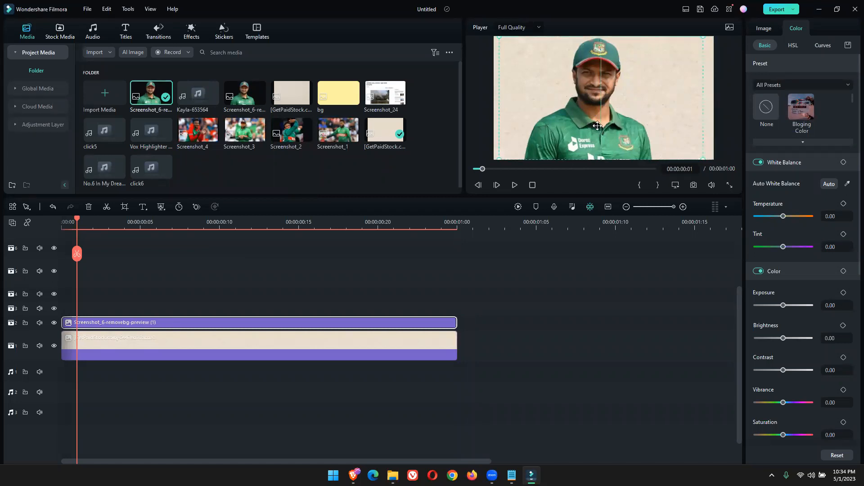
# Scale the player cutout down and position it slightly left of centre along the frame's lower edge
pyautogui.moveTo(590, 123); pyautogui.dragTo(606, 139)
pyautogui.moveTo(515, 53); pyautogui.dragTo(589, 98)
pyautogui.moveTo(664, 120); pyautogui.dragTo(577, 107)
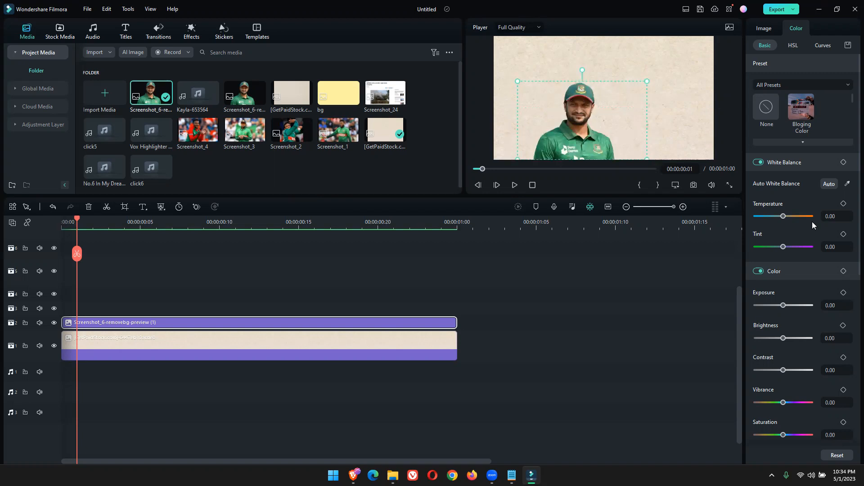
# Mute the cutout's colours with saturation about -93.28, vibrance about -79.83, brightness about -4.27 and exposure about -5.88
pyautogui.scroll(-2, 806, 216)
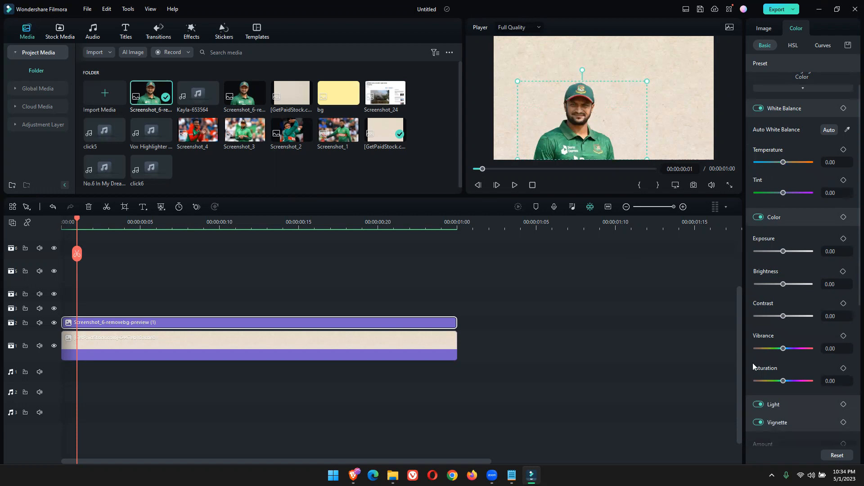
pyautogui.moveTo(783, 381); pyautogui.dragTo(756, 383)
pyautogui.moveTo(769, 352); pyautogui.dragTo(765, 353)
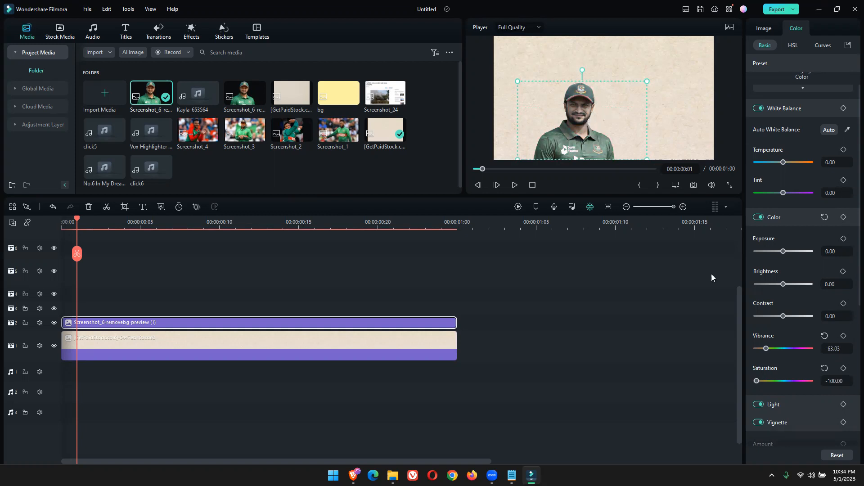
pyautogui.moveTo(766, 350); pyautogui.dragTo(764, 351)
pyautogui.moveTo(756, 381); pyautogui.dragTo(759, 383)
pyautogui.moveTo(783, 284); pyautogui.dragTo(781, 284)
pyautogui.moveTo(783, 251); pyautogui.dragTo(782, 252)
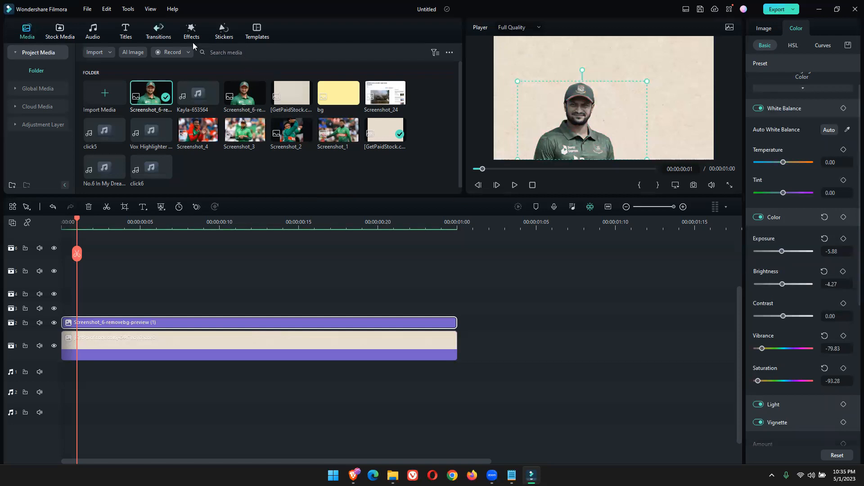
# Add a Default Title on video track 3 from the timeline's start and position it near the frame's upper edge above the player
pyautogui.click(125, 31)
pyautogui.moveTo(134, 101); pyautogui.dragTo(67, 315)
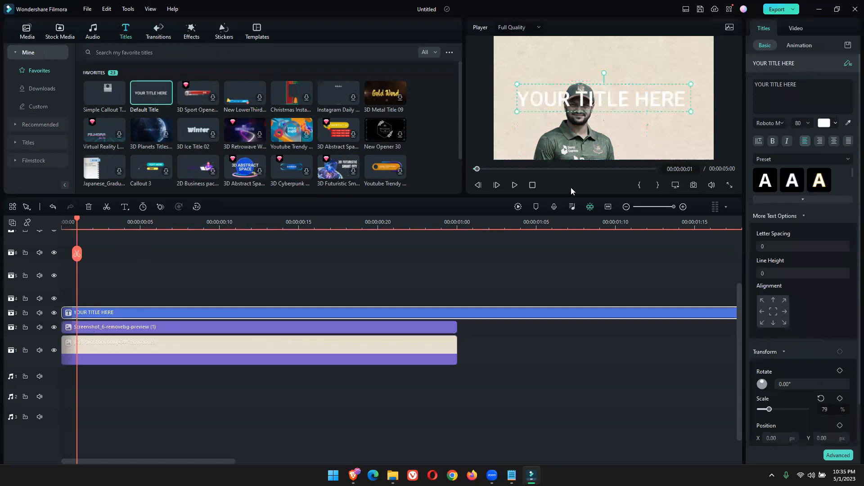
pyautogui.moveTo(598, 106); pyautogui.dragTo(578, 54)
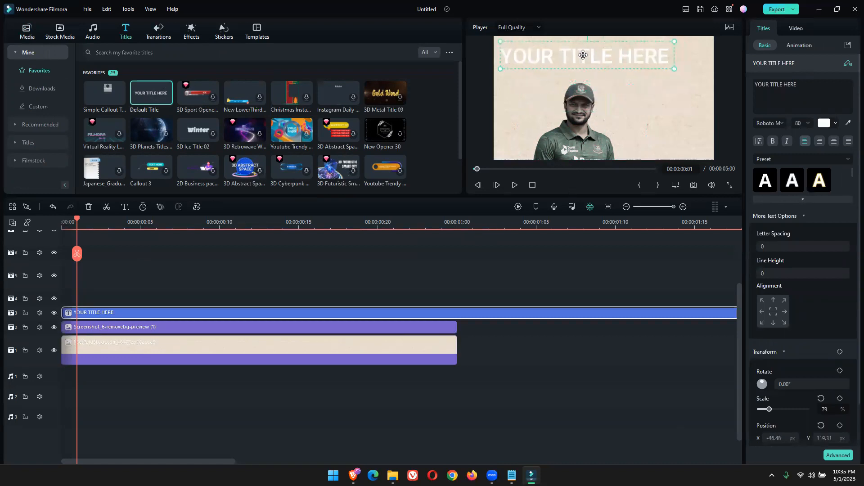
# Enable a drop shadow on the player cutout and set its type to Tiled, keeping opacity at 100%
pyautogui.click(576, 109)
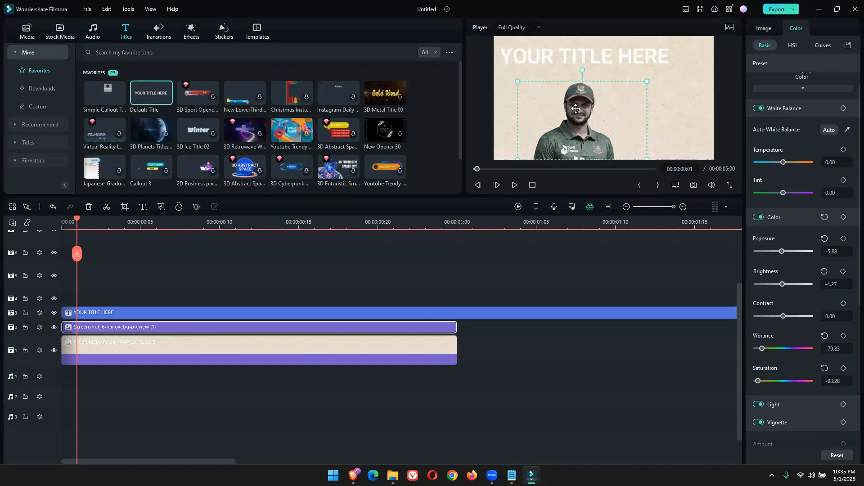
pyautogui.click(761, 29)
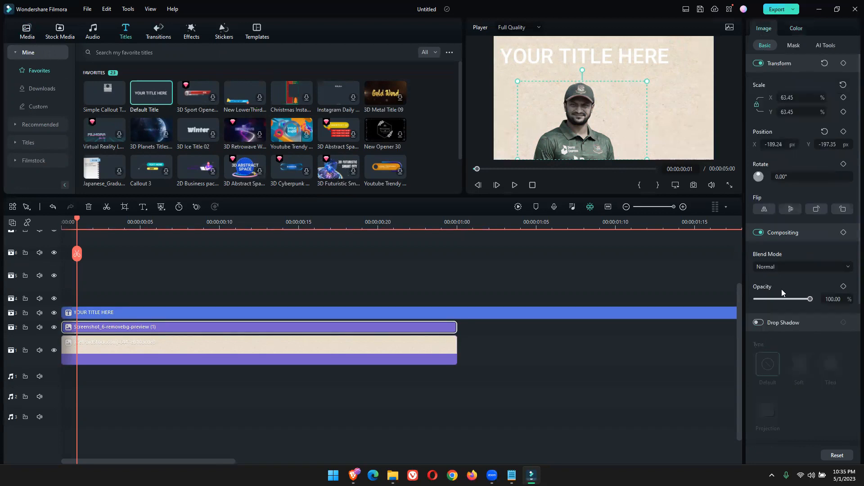
pyautogui.click(758, 323)
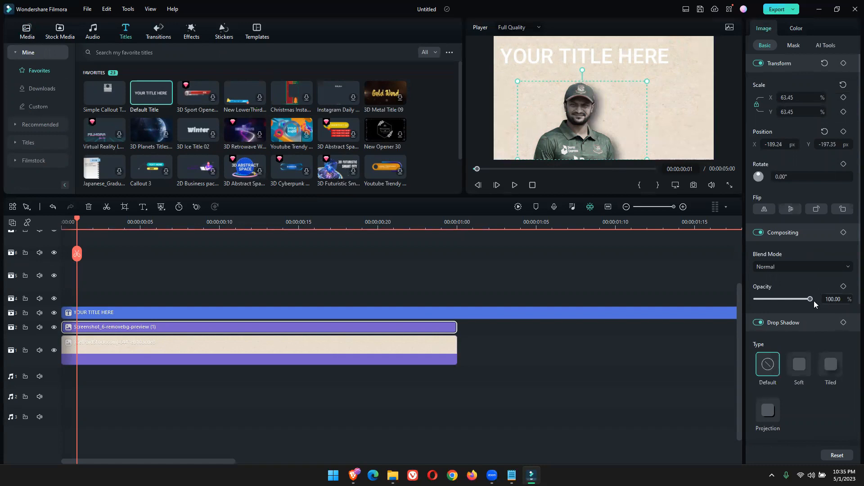
pyautogui.moveTo(809, 299)
pyautogui.mouseDown()
pyautogui.moveTo(798, 302)
pyautogui.moveTo(817, 302)
pyautogui.mouseUp()
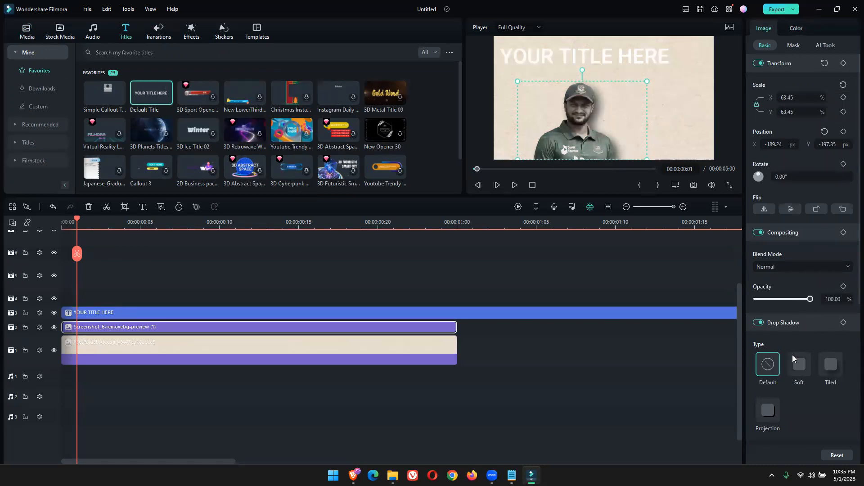
pyautogui.click(836, 366)
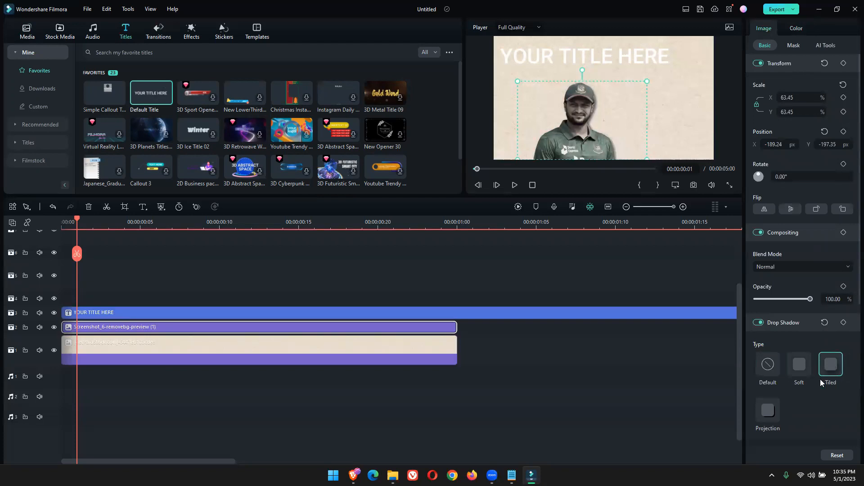
pyautogui.click(775, 413)
pyautogui.click(799, 371)
pyautogui.click(827, 366)
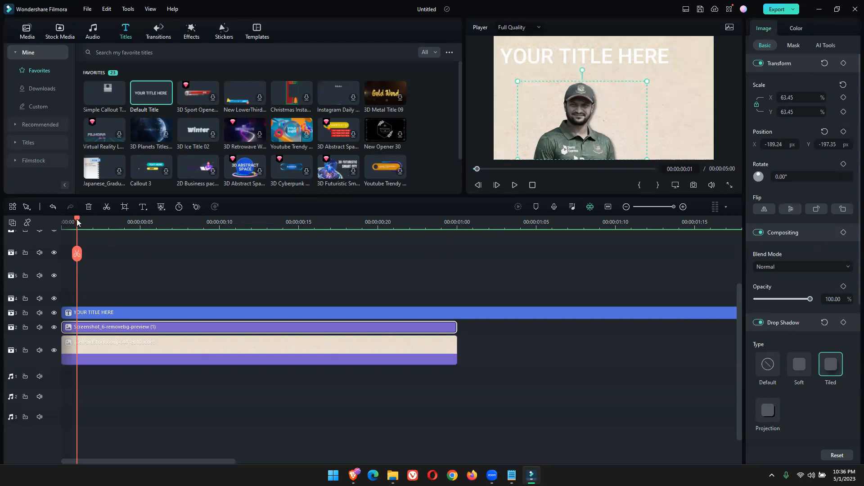
# Split the title clip at 00:00:01:00 and delete the excess so it ends with the cutout and background clips
pyautogui.moveTo(79, 222); pyautogui.dragTo(60, 230)
pyautogui.moveTo(362, 268); pyautogui.dragTo(466, 276)
pyautogui.click(486, 313)
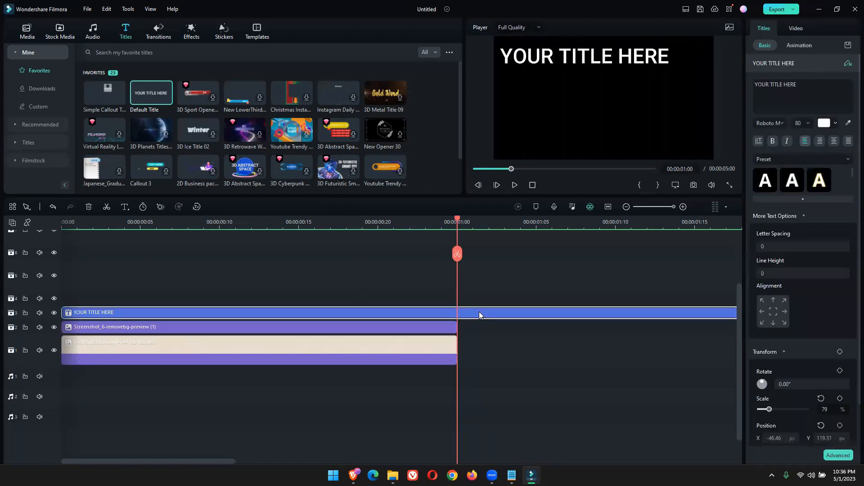
pyautogui.click(107, 206)
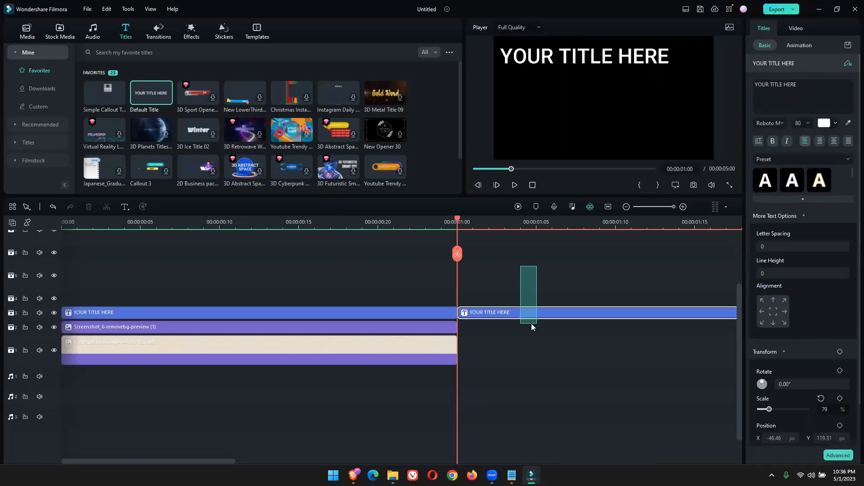
pyautogui.press('Delete')
pyautogui.press('Left')
pyautogui.press('Left')
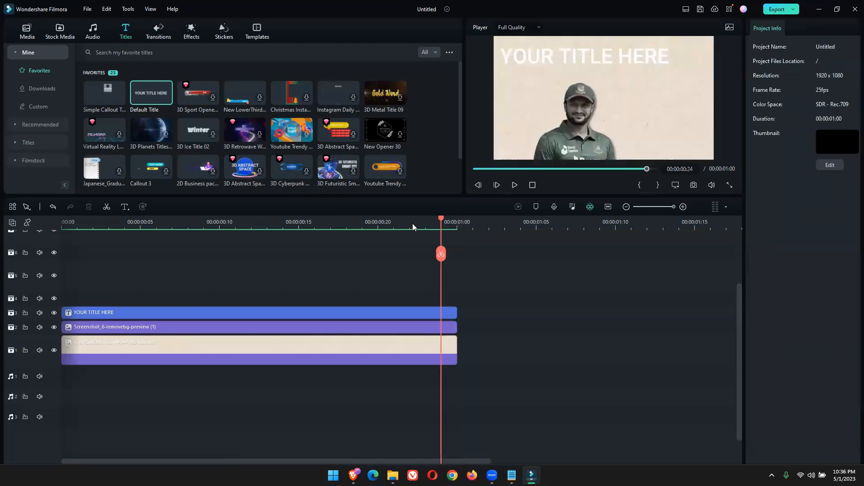
# Return the playhead to the start of the timeline and nudge the title up to about X -48.97, Y 134.31
pyautogui.moveTo(99, 226); pyautogui.dragTo(50, 227)
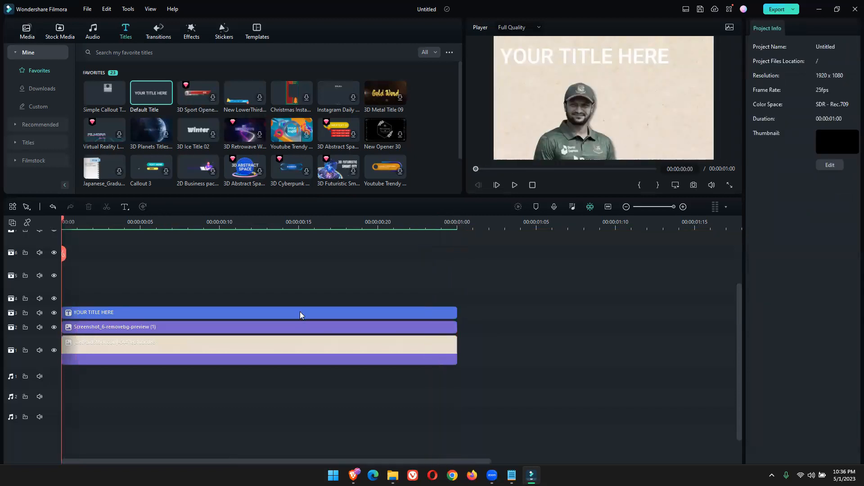
pyautogui.click(590, 55)
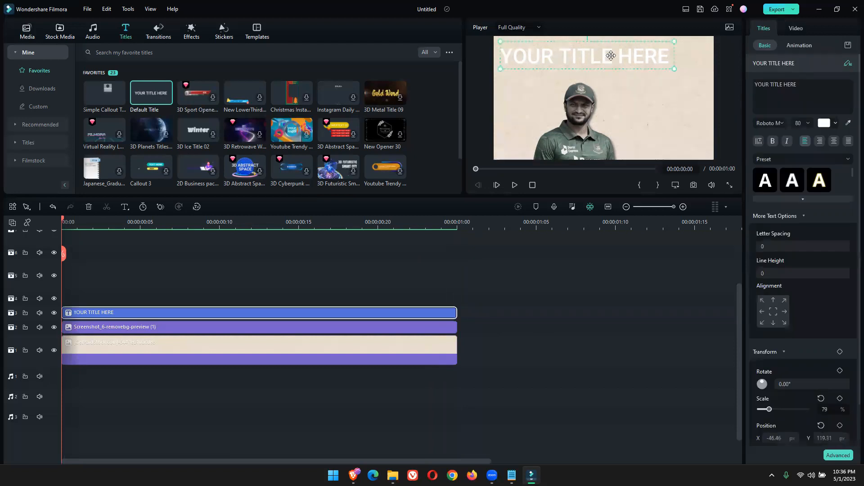
pyautogui.moveTo(633, 54)
pyautogui.mouseDown()
pyautogui.moveTo(648, 58)
pyautogui.moveTo(630, 53)
pyautogui.mouseUp()
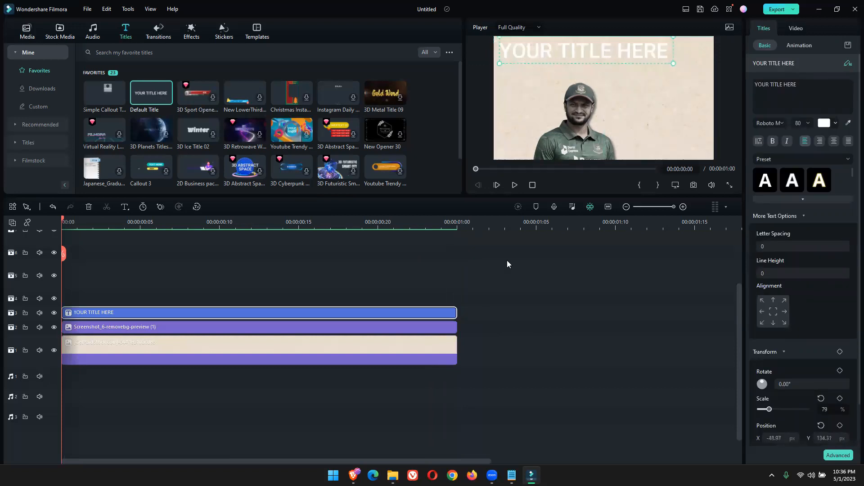
# Switch to the Brave browser, search for "bangla type online" in a new tab and open the easybengalityping.com typing page
pyautogui.moveTo(353, 474)
pyautogui.click(353, 432)
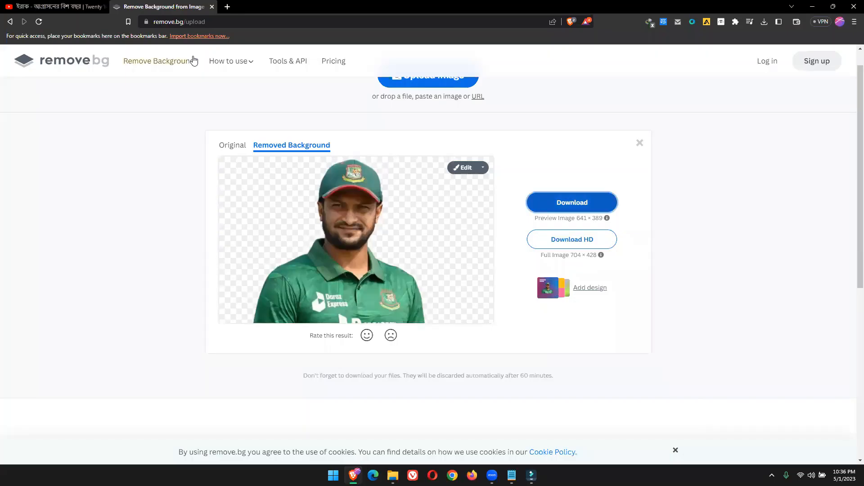
pyautogui.click(227, 7)
pyautogui.write('BANG')
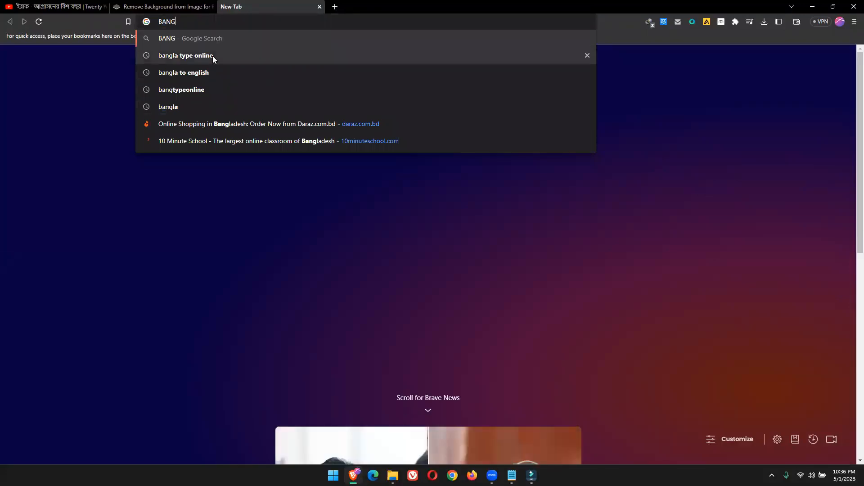
pyautogui.click(212, 56)
pyautogui.click(181, 1)
pyautogui.click(235, 2)
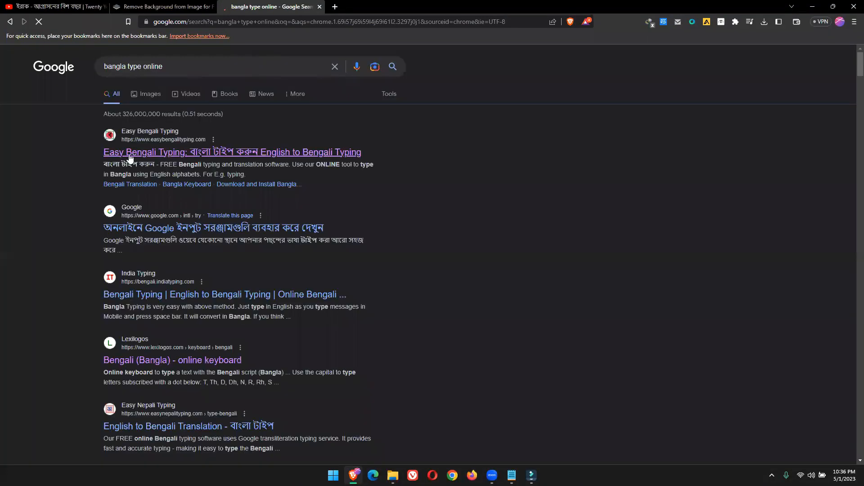
pyautogui.click(130, 155)
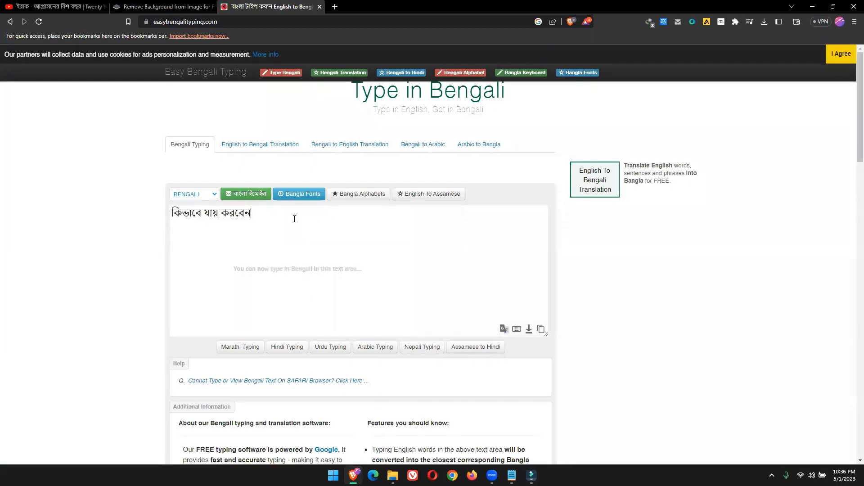
# Clear all existing text from the Bengali typing box
pyautogui.moveTo(251, 213); pyautogui.dragTo(166, 216)
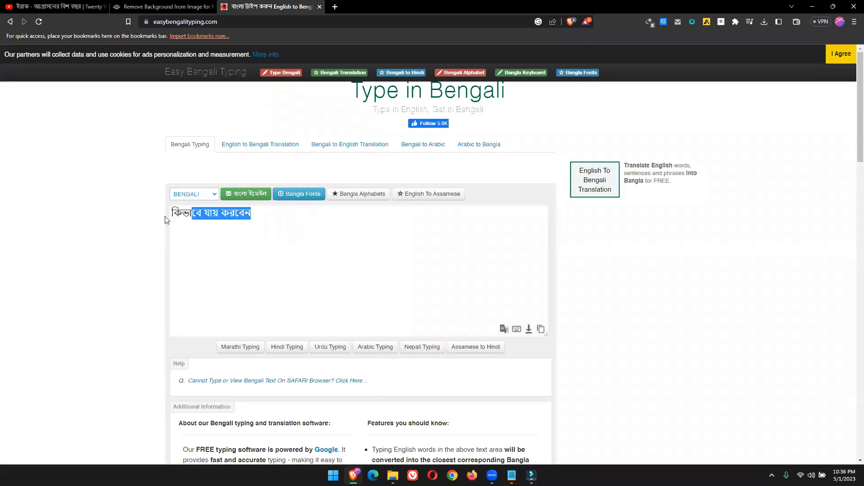
pyautogui.click(218, 212)
pyautogui.moveTo(303, 208); pyautogui.dragTo(166, 219)
pyautogui.write('SAKIBA')
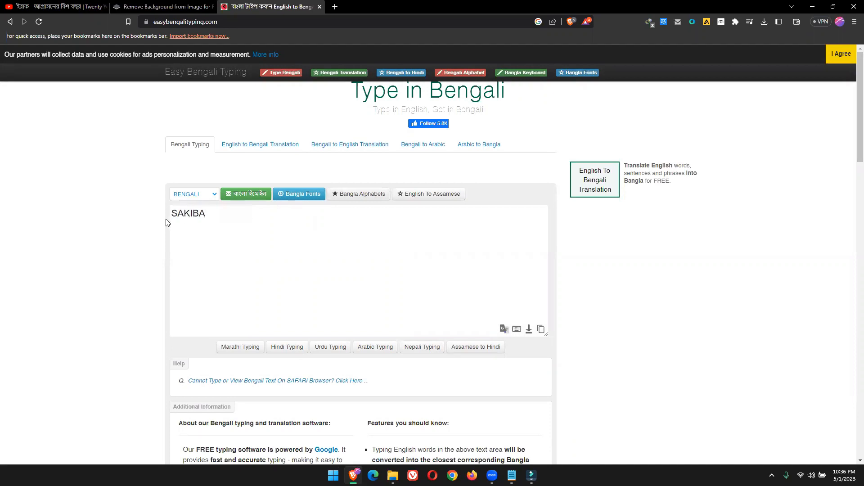
pyautogui.press('BackSpace')
pyautogui.press('BackSpace')
pyautogui.press('BackSpace')
pyautogui.press('BackSpace')
pyautogui.press('BackSpace')
pyautogui.press('BackSpace')
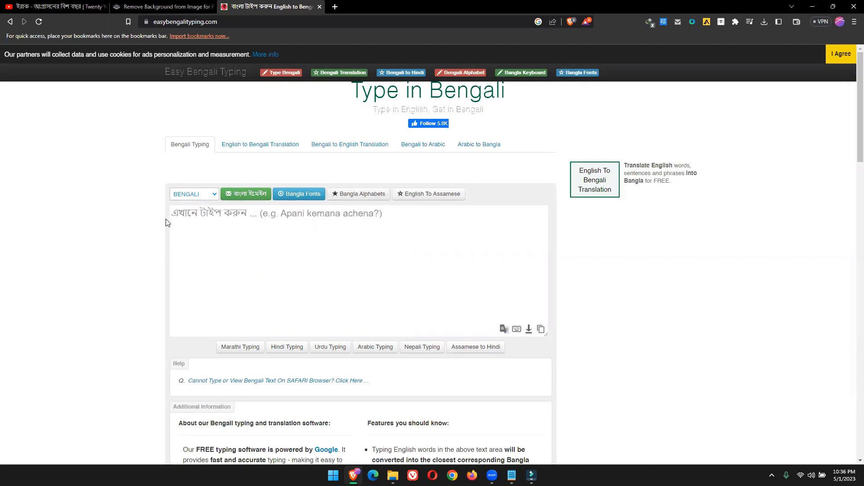
# Write the Bengali headline "চুক্তি থেকে বাত পড়লেন সাকিব আল হাসান" phonetically, choosing the spelling বাত for its third word
pyautogui.write('CHU')
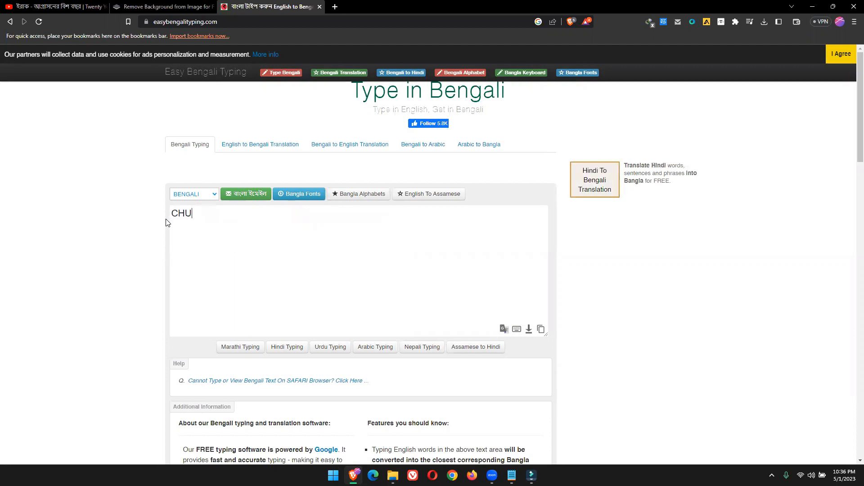
pyautogui.write('KTI THEKE BAT')
pyautogui.press('BackSpace')
pyautogui.press('Down')
pyautogui.press('Down')
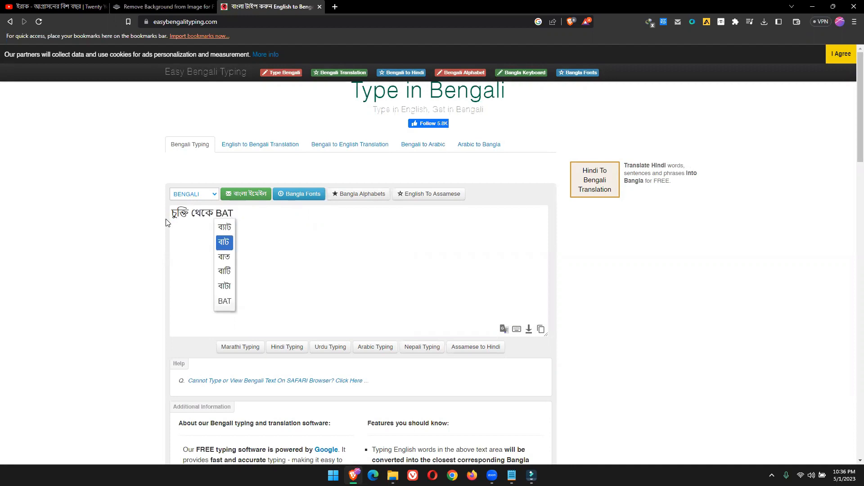
pyautogui.press('Return')
pyautogui.write('POR')
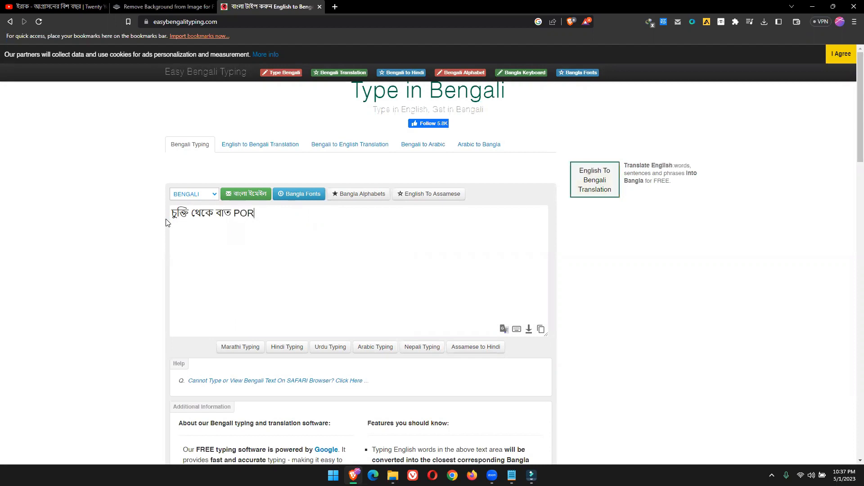
pyautogui.write('LEN SAKIB AL HASAN')
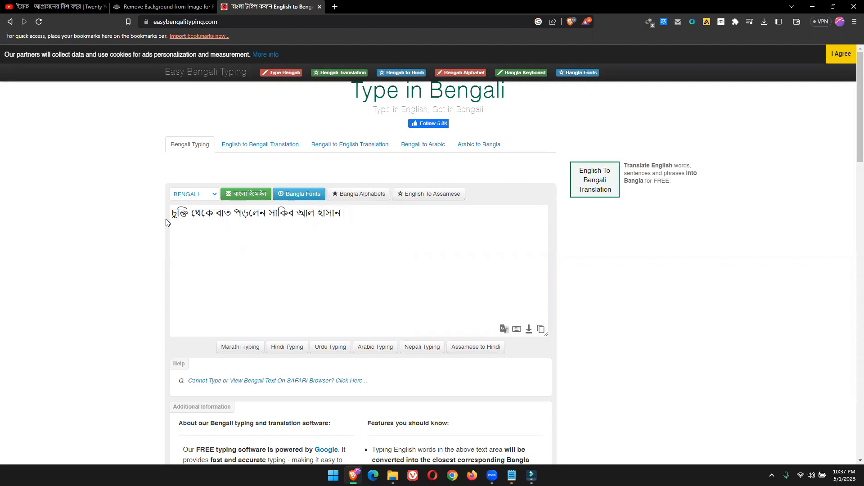
# Copy the whole Bengali headline, switch back to Filmora and paste it over the title's placeholder text
pyautogui.hotkey('ctrl', 'a')
pyautogui.hotkey('ctrl', 'c')
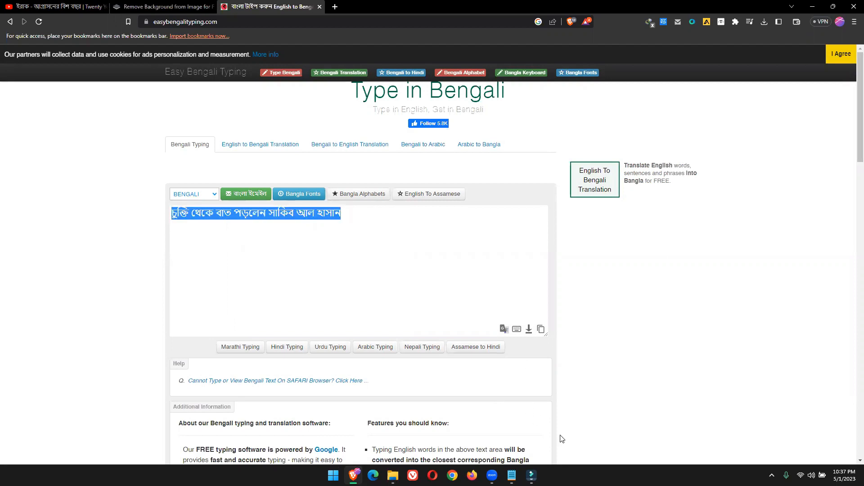
pyautogui.click(531, 475)
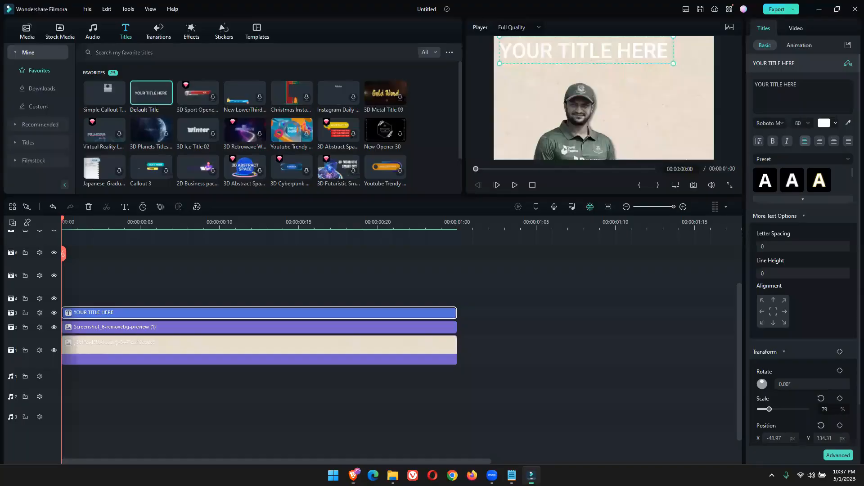
pyautogui.doubleClick(568, 50)
pyautogui.hotkey('ctrl', 'v')
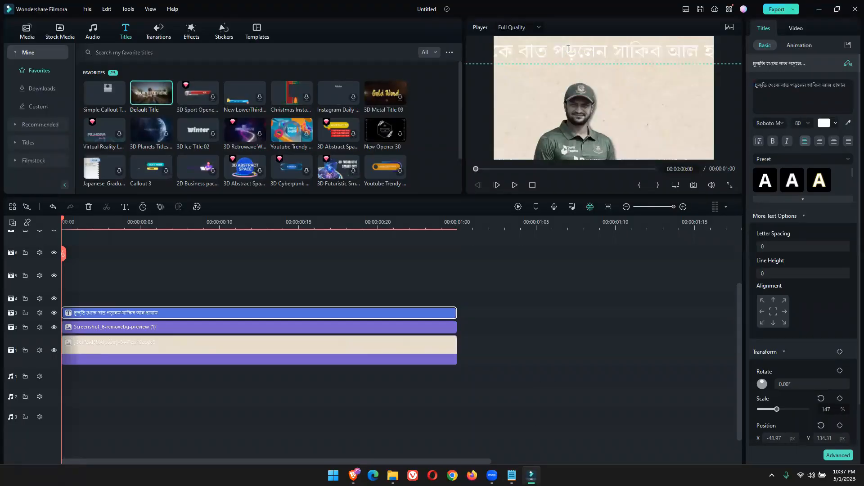
# Set the headline's font to Li Hasan Meghaloy Unicode and shrink it to about 82% scale so it fits across the frame's upper edge
pyautogui.click(774, 122)
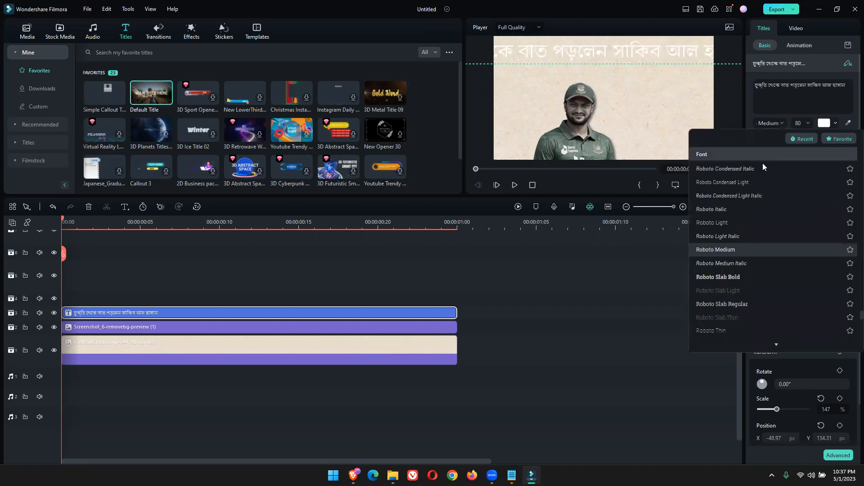
pyautogui.scroll(5, 776, 297)
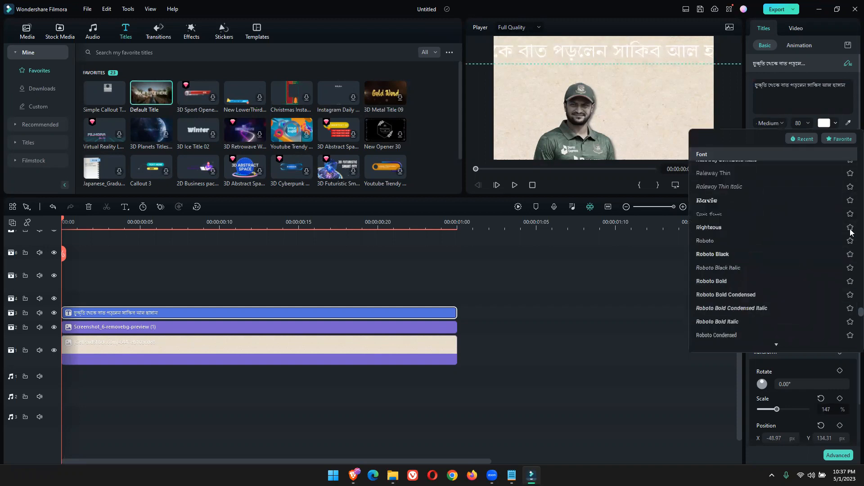
pyautogui.scroll(15, 848, 189)
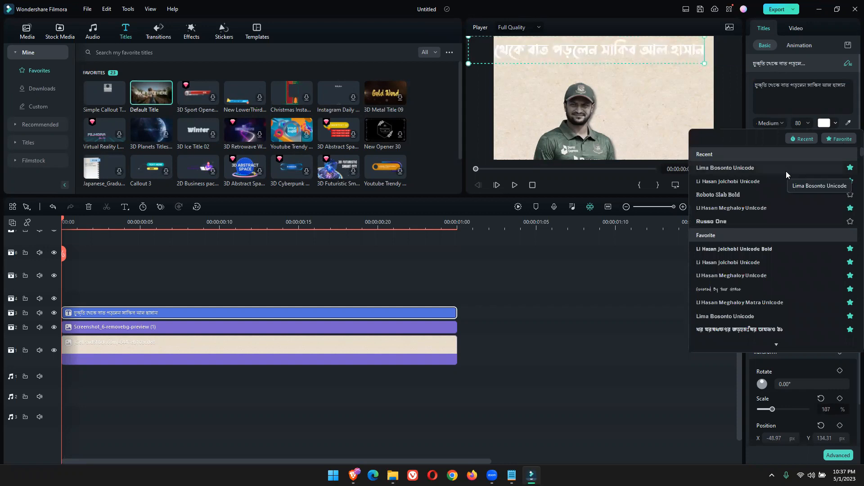
pyautogui.click(748, 208)
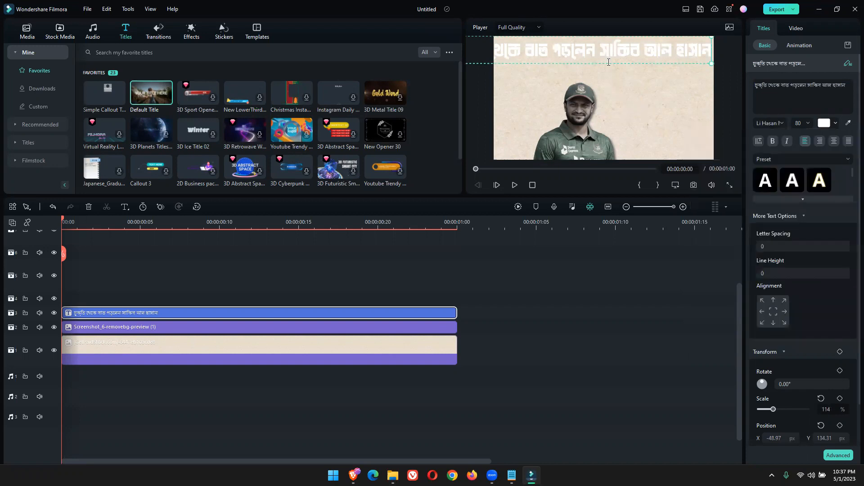
pyautogui.moveTo(710, 62); pyautogui.dragTo(646, 51)
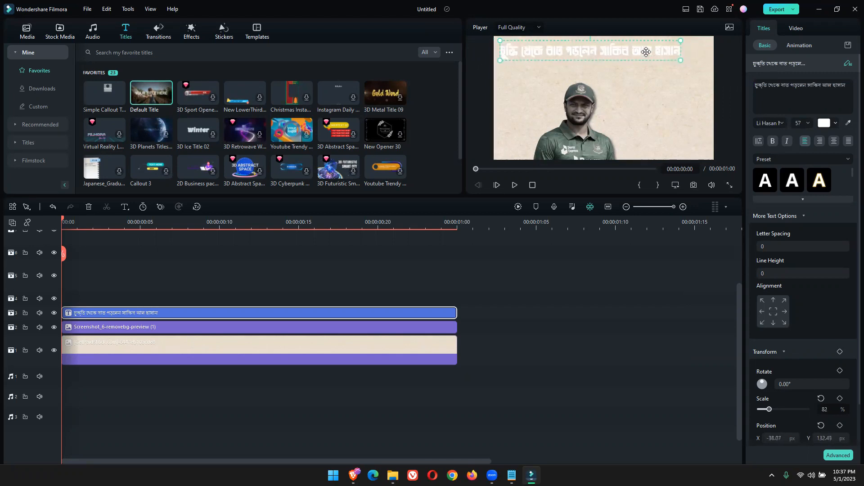
pyautogui.click(665, 97)
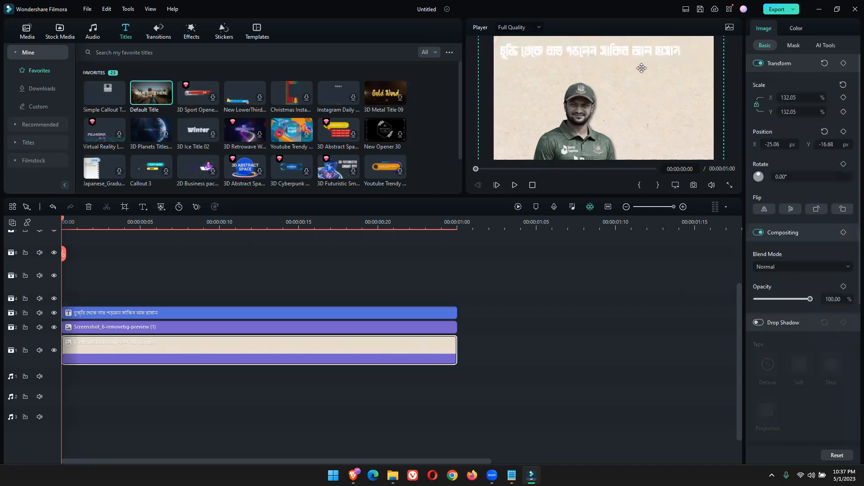
# Change the Bengali headline's text colour to the near-black grey swatch
pyautogui.click(627, 54)
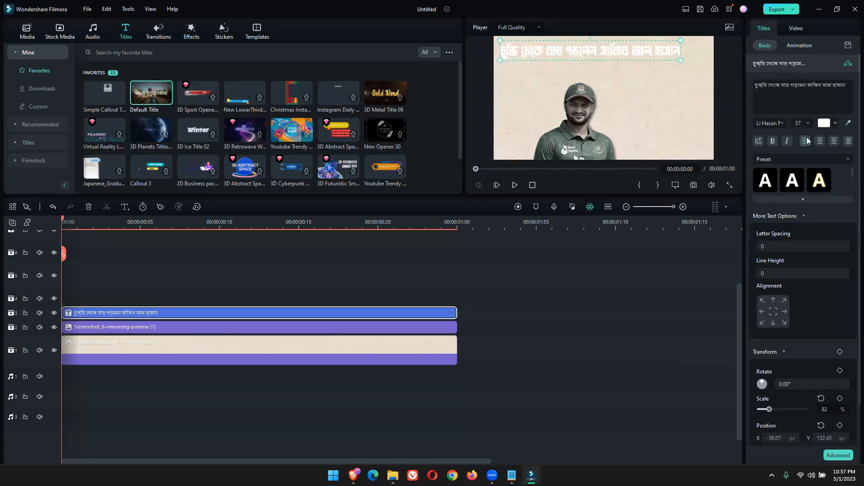
pyautogui.click(835, 124)
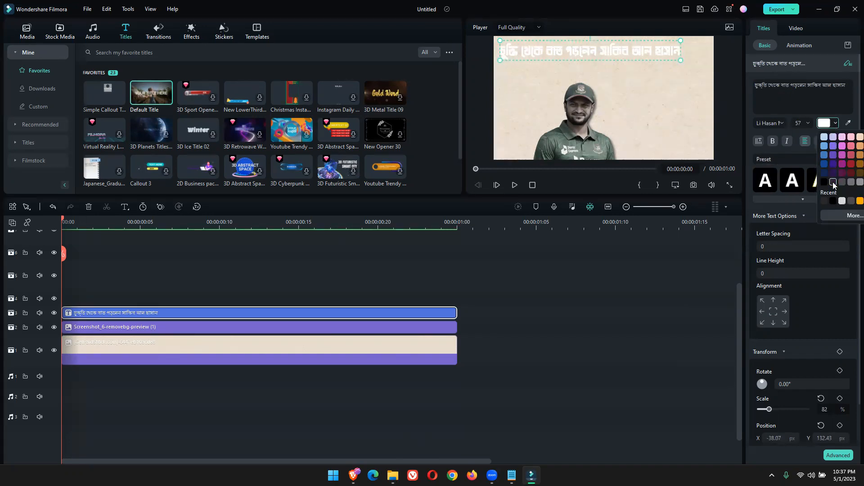
pyautogui.click(832, 181)
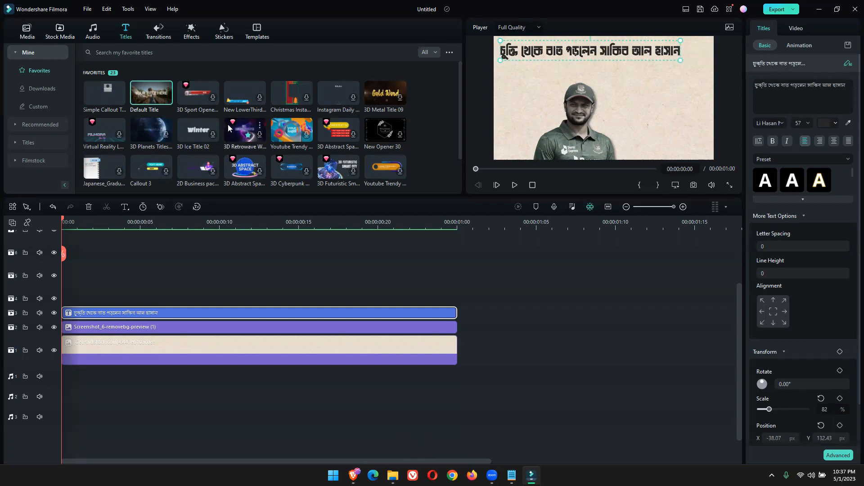
# Add the Yellow Cream colour from the downloaded stock media to the track above the headline, starting at the timeline's beginning
pyautogui.click(28, 34)
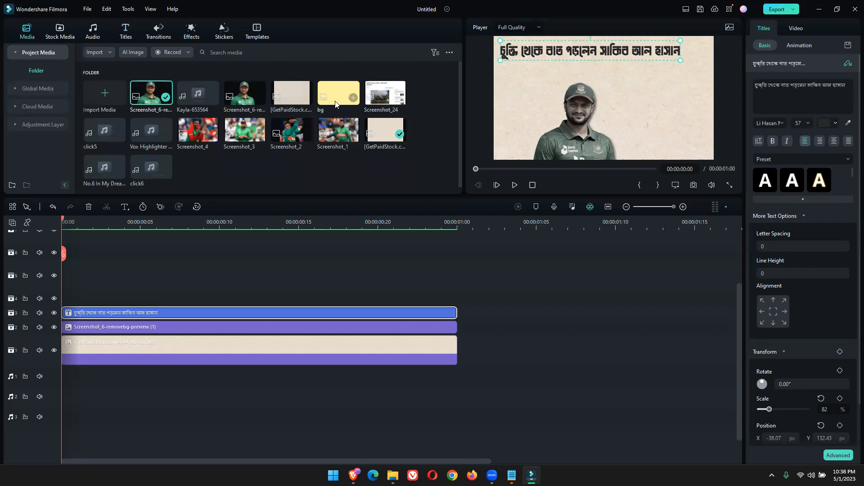
pyautogui.click(60, 31)
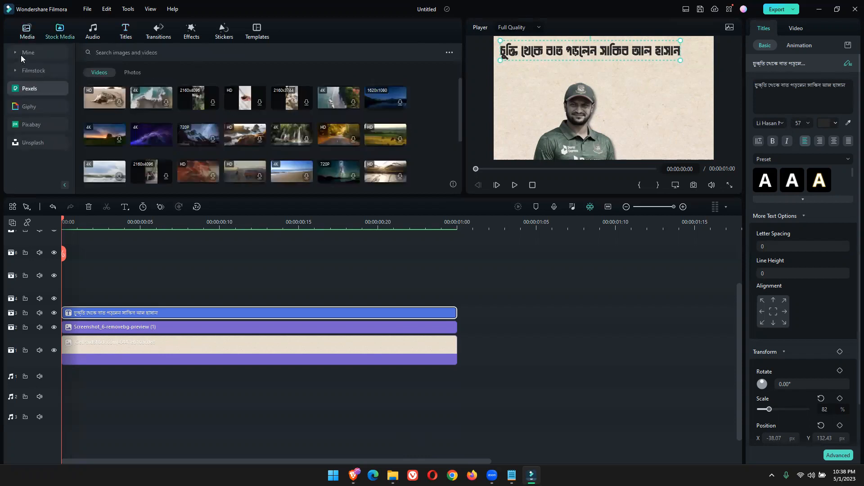
pyautogui.click(21, 55)
pyautogui.click(38, 92)
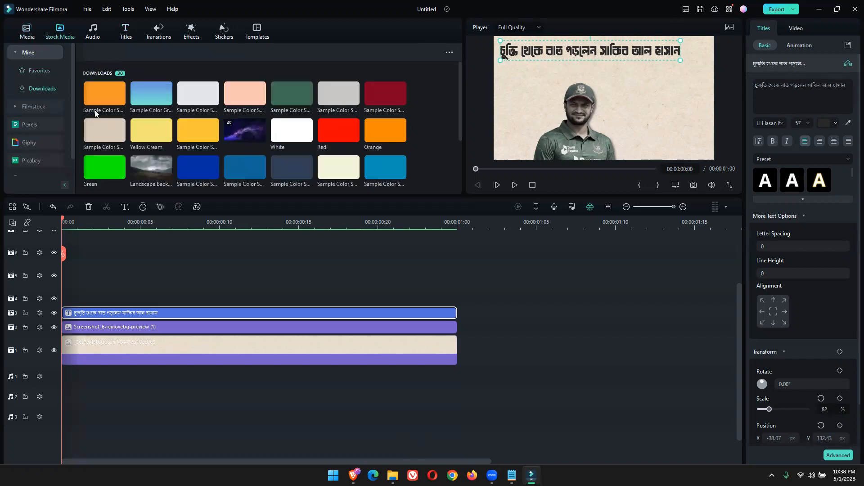
pyautogui.scroll(-3, 270, 121)
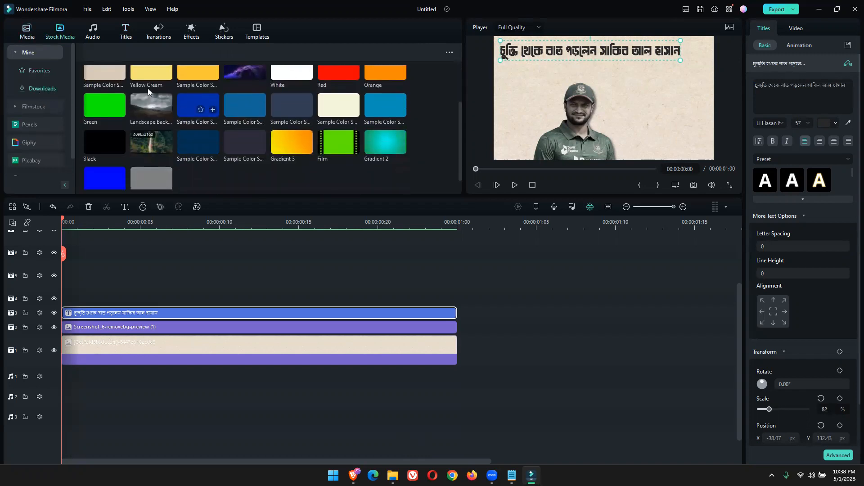
pyautogui.moveTo(145, 77); pyautogui.dragTo(68, 298)
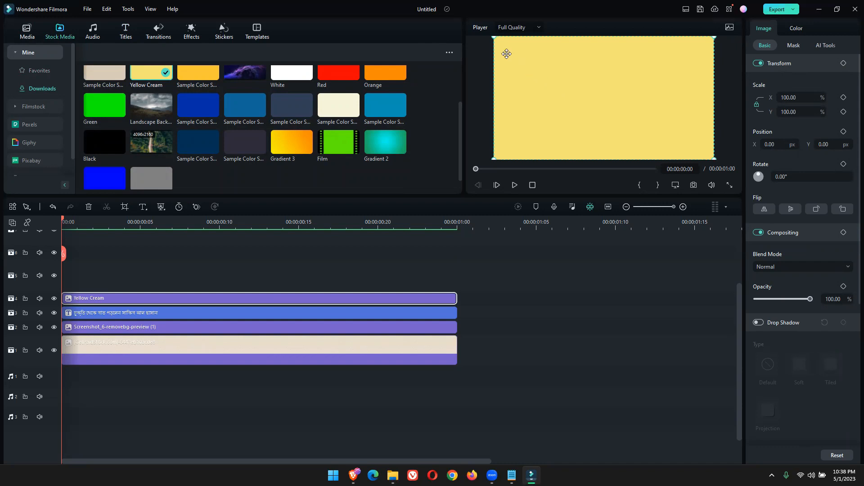
# Unlock the yellow rectangle's scale proportions and reshape it into a band about 85% wide and 15% high covering the headline
pyautogui.moveTo(502, 50); pyautogui.dragTo(578, 120)
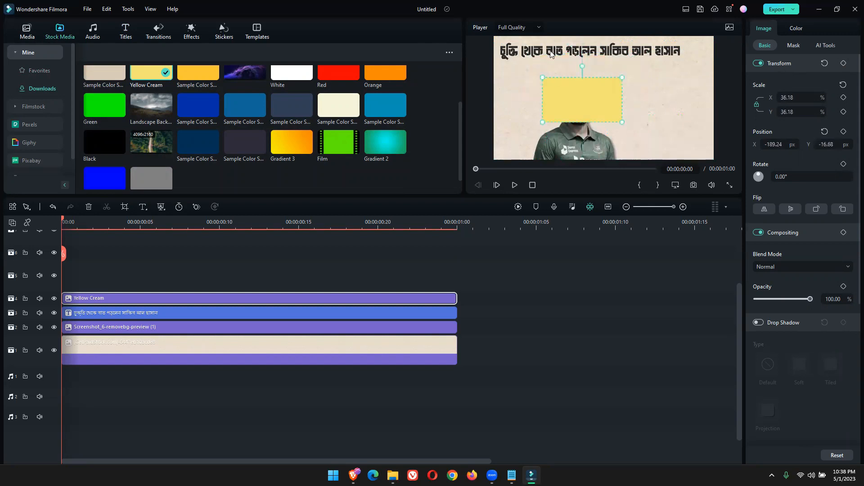
pyautogui.moveTo(622, 122); pyautogui.dragTo(691, 150)
pyautogui.moveTo(646, 121)
pyautogui.mouseDown()
pyautogui.moveTo(601, 84)
pyautogui.moveTo(652, 102)
pyautogui.moveTo(654, 116)
pyautogui.moveTo(630, 101)
pyautogui.moveTo(636, 113)
pyautogui.mouseUp()
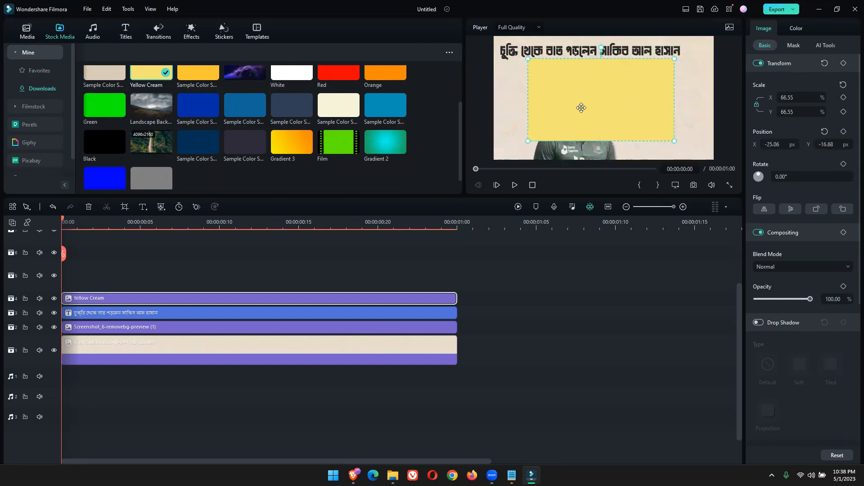
pyautogui.moveTo(620, 110); pyautogui.dragTo(551, 71)
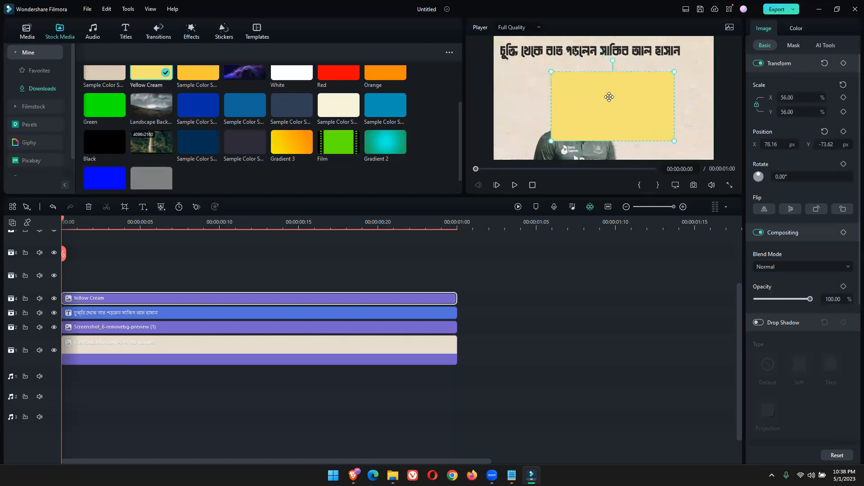
pyautogui.moveTo(603, 109)
pyautogui.mouseDown()
pyautogui.moveTo(595, 96)
pyautogui.moveTo(603, 106)
pyautogui.mouseUp()
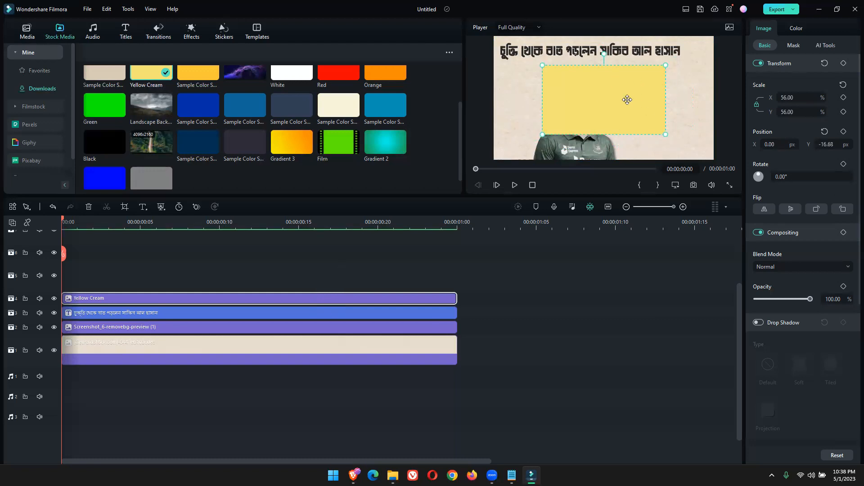
pyautogui.click(757, 105)
pyautogui.moveTo(604, 134); pyautogui.dragTo(682, 54)
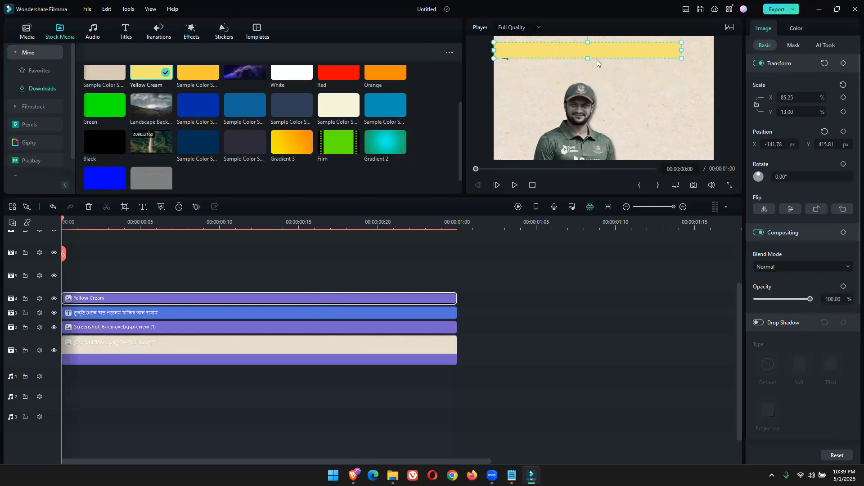
pyautogui.moveTo(587, 59); pyautogui.dragTo(587, 61)
# Set the yellow band's blend mode to Multiply, play a preview and return the playhead to the start
pyautogui.click(805, 265)
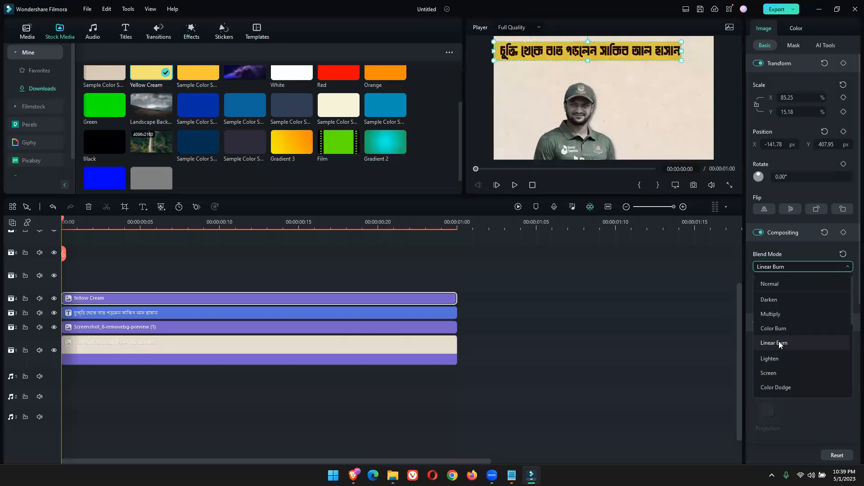
pyautogui.click(777, 314)
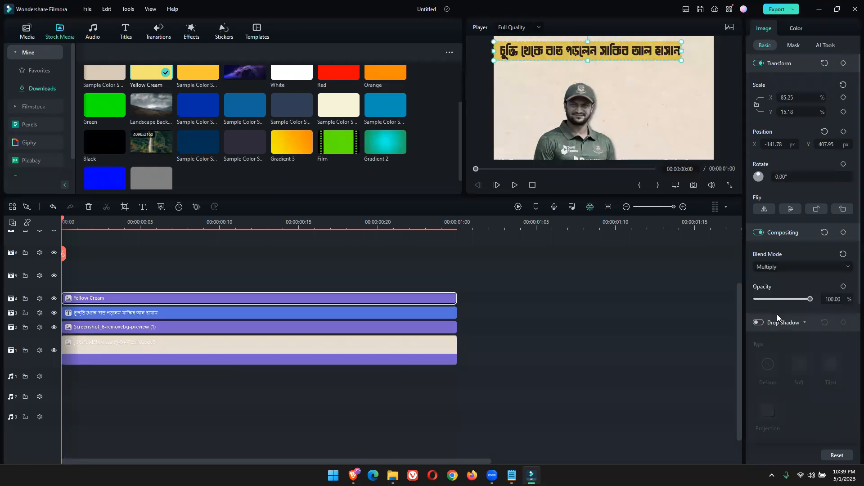
pyautogui.moveTo(587, 61); pyautogui.dragTo(586, 61)
pyautogui.click(514, 185)
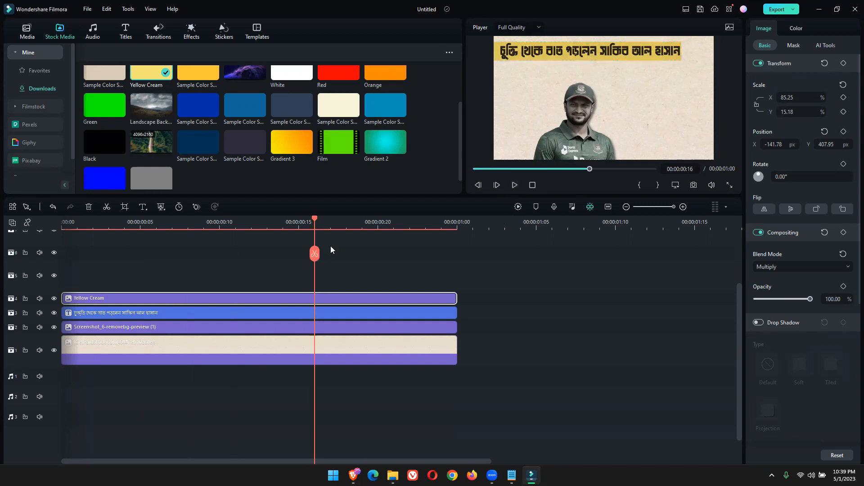
pyautogui.moveTo(315, 219); pyautogui.dragTo(40, 283)
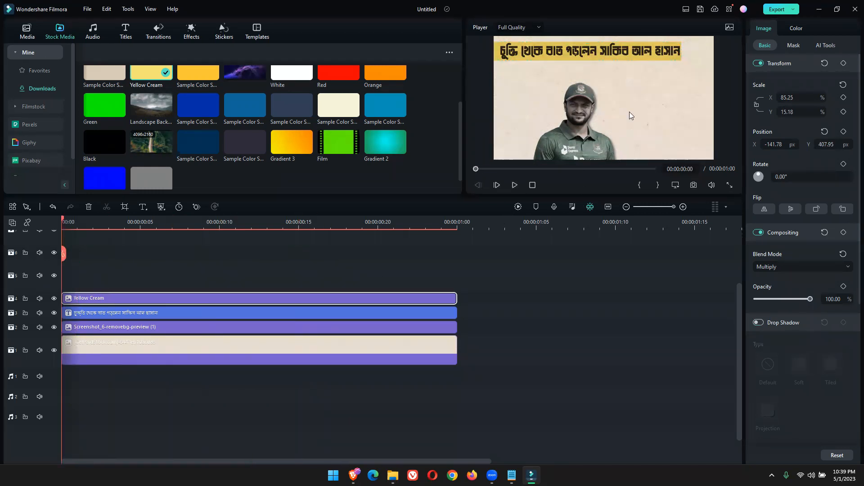
# Switch to the browser, search for "POTHOM ALO" in a new tab and open the Prothom Alo news site
pyautogui.click(354, 475)
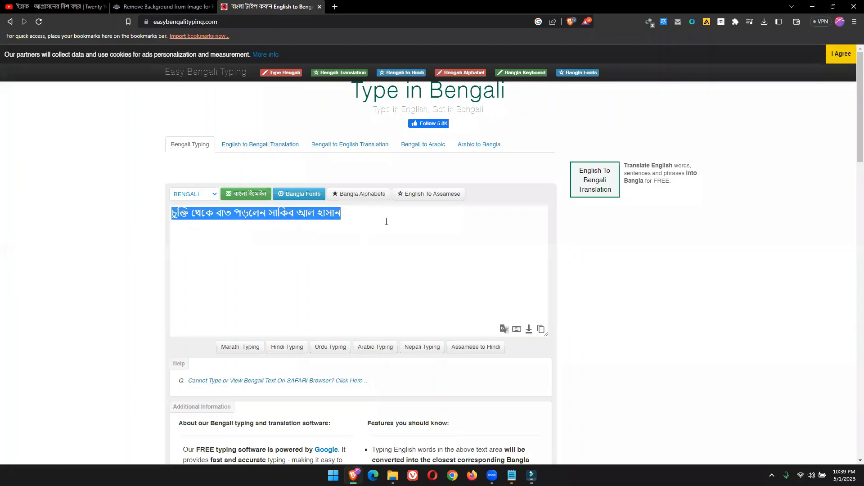
pyautogui.click(334, 6)
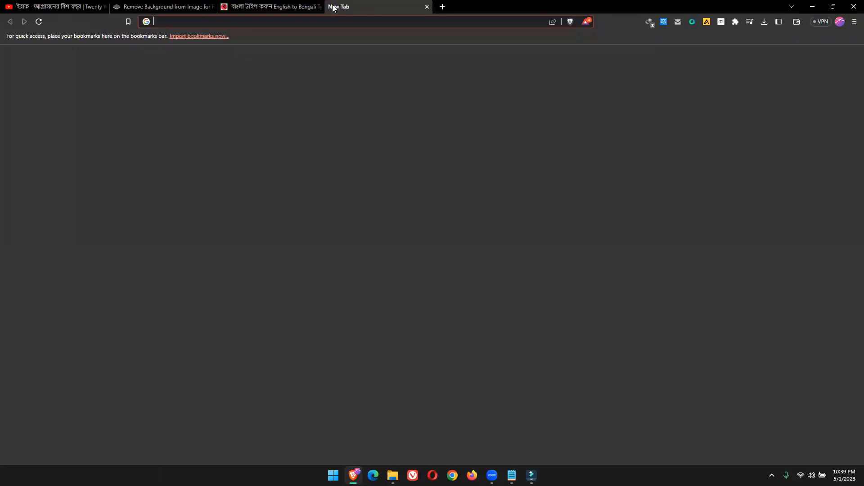
pyautogui.write('POTH')
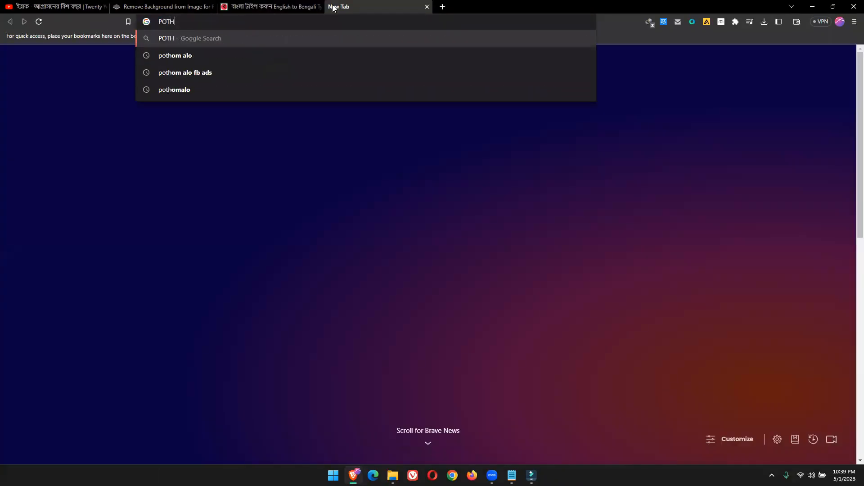
pyautogui.write('OM ALO')
pyautogui.press('Return')
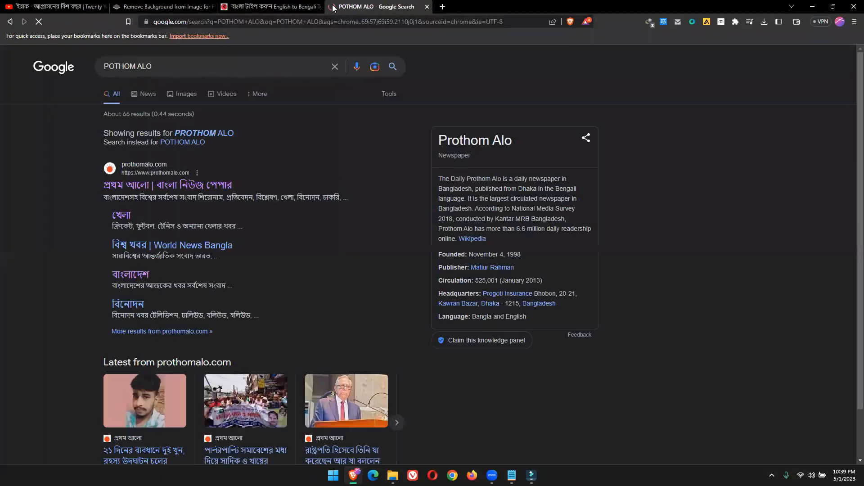
pyautogui.click(187, 189)
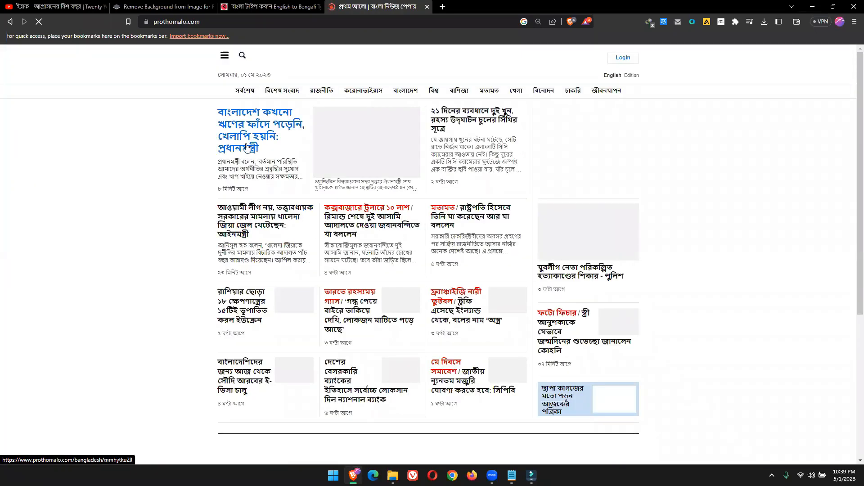
# Open the lead article on the Prothom Alo home page and copy its first paragraph up to the word ডিজিটাল
pyautogui.click(385, 175)
pyautogui.scroll(-3, 295, 217)
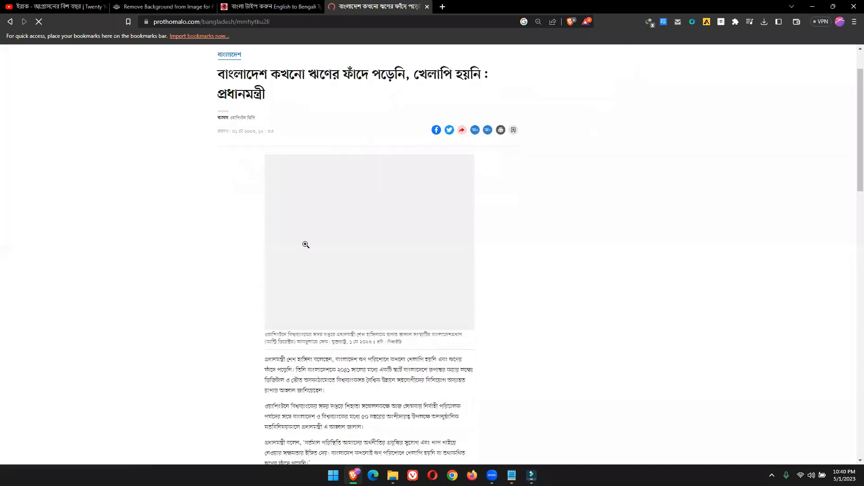
pyautogui.moveTo(266, 282); pyautogui.dragTo(288, 303)
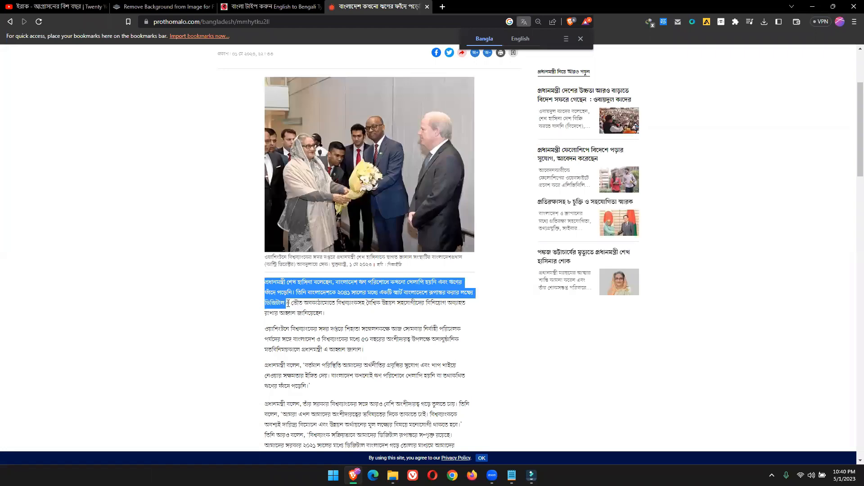
# Return to Filmora, duplicate the headline title onto the track above the Yellow Cream clip and open the copy for editing
pyautogui.click(532, 476)
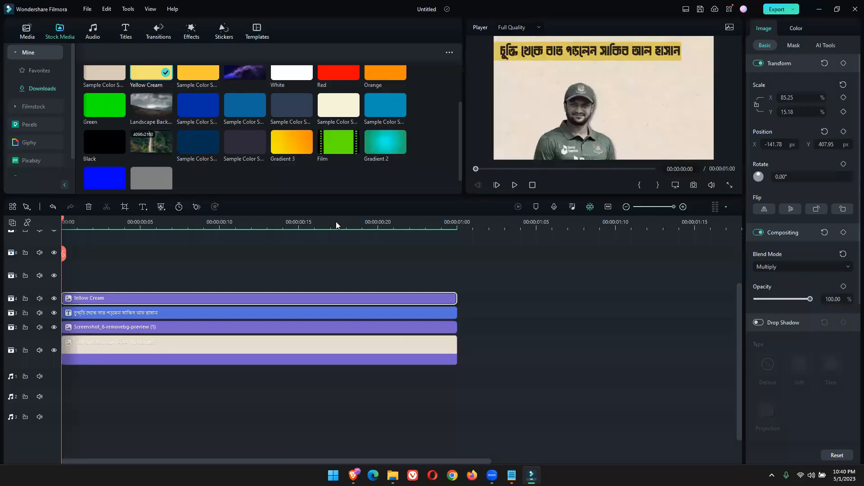
pyautogui.click(110, 312)
pyautogui.moveTo(126, 317); pyautogui.dragTo(123, 283)
pyautogui.doubleClick(132, 279)
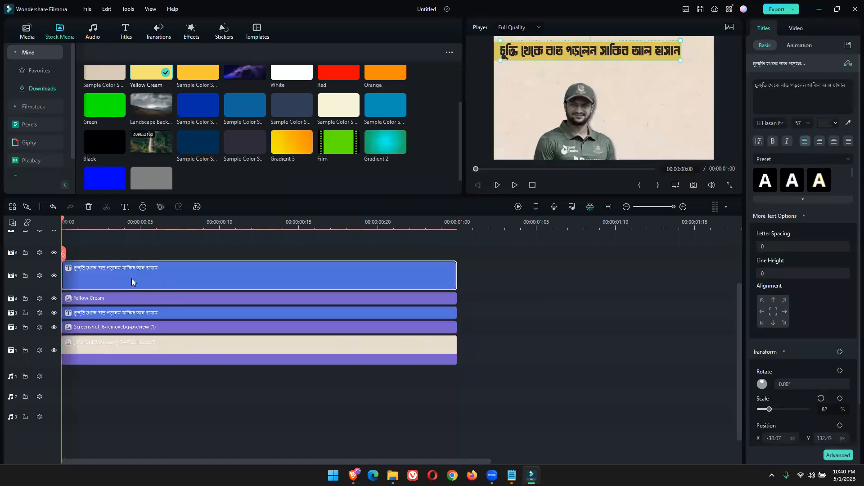
# Replace the duplicate title's text with the copied news paragraph and move it down to the frame's vertical centre
pyautogui.hotkey('ctrl', 'a')
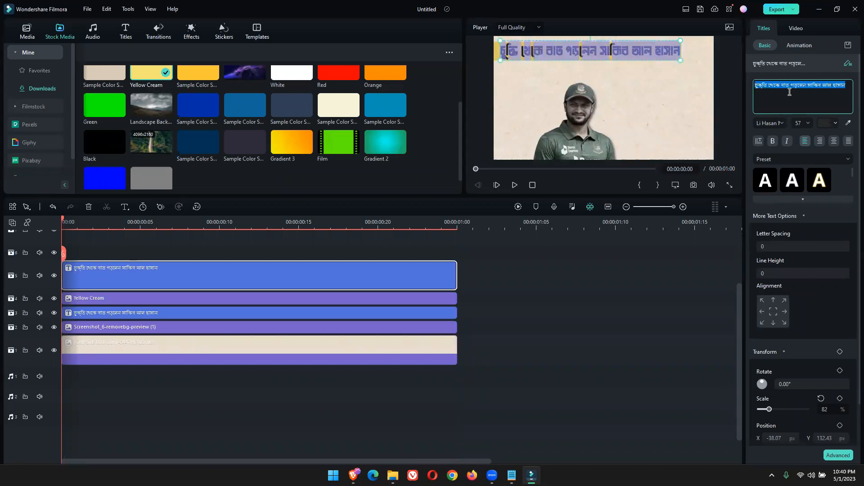
pyautogui.hotkey('ctrl', 'v')
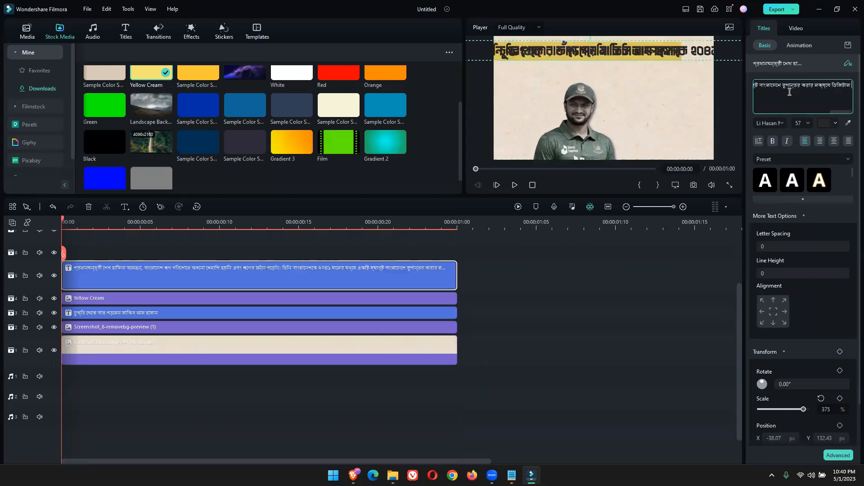
pyautogui.click(660, 136)
pyautogui.moveTo(622, 53); pyautogui.dragTo(725, 98)
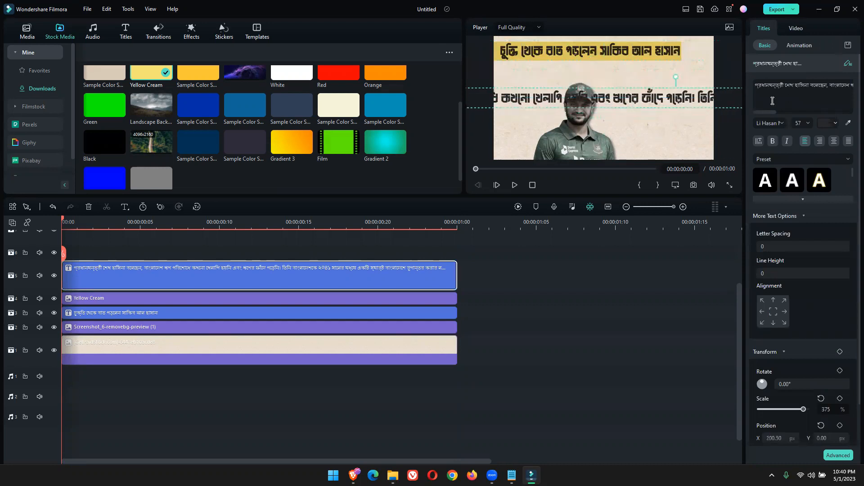
# Break the pasted paragraph into three lines, ending the second line with বাংলাদেশ and starting the third with ঋণ
pyautogui.click(796, 86)
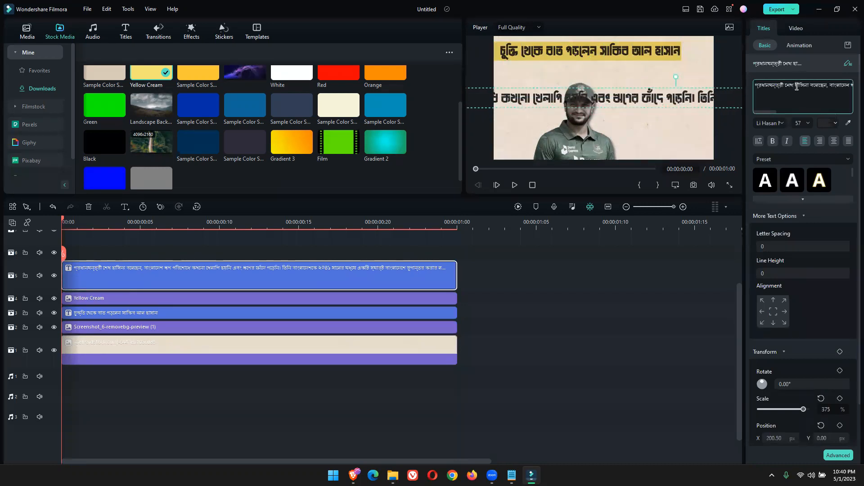
pyautogui.press('Return')
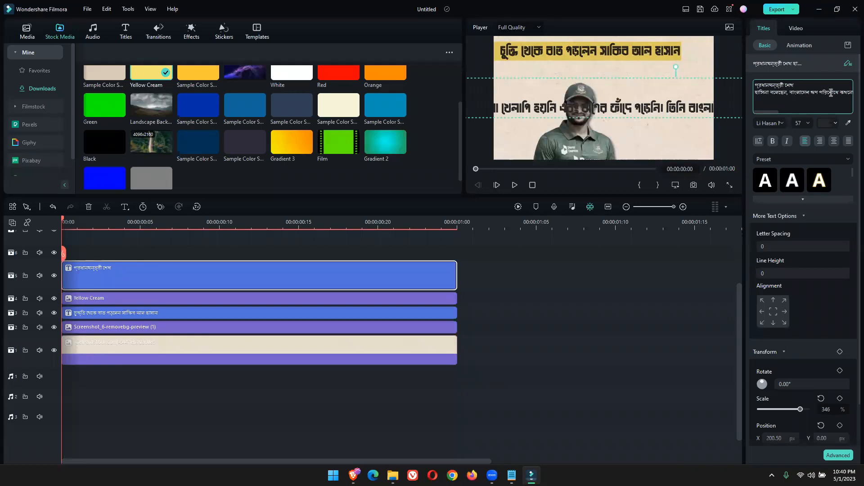
pyautogui.click(811, 91)
pyautogui.press('Return')
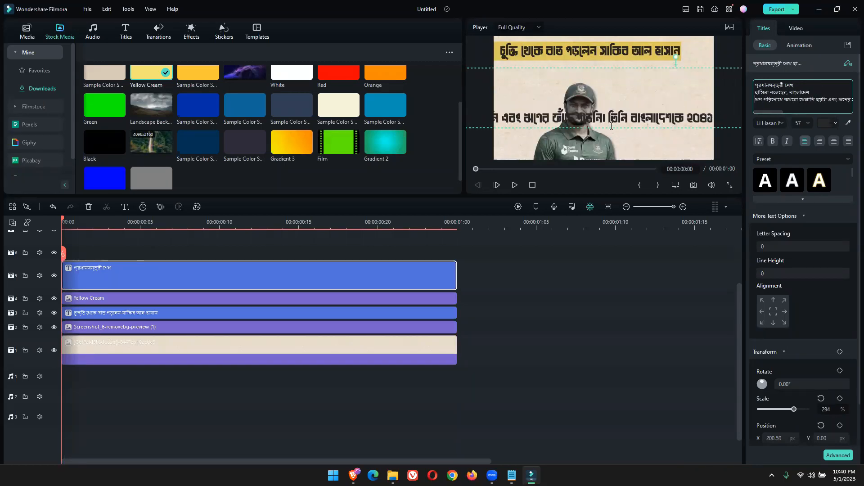
# Set the paragraph's font size to 14 and split its long last line twice more, making five lines
pyautogui.click(807, 124)
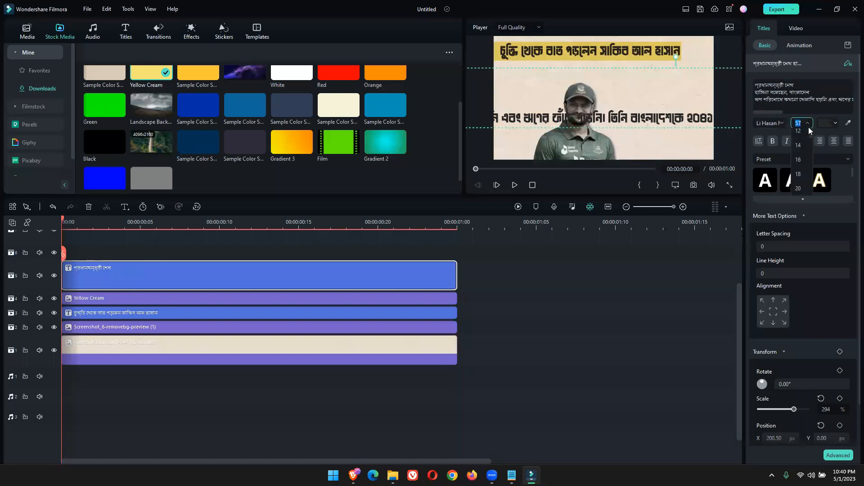
pyautogui.click(800, 152)
pyautogui.click(648, 104)
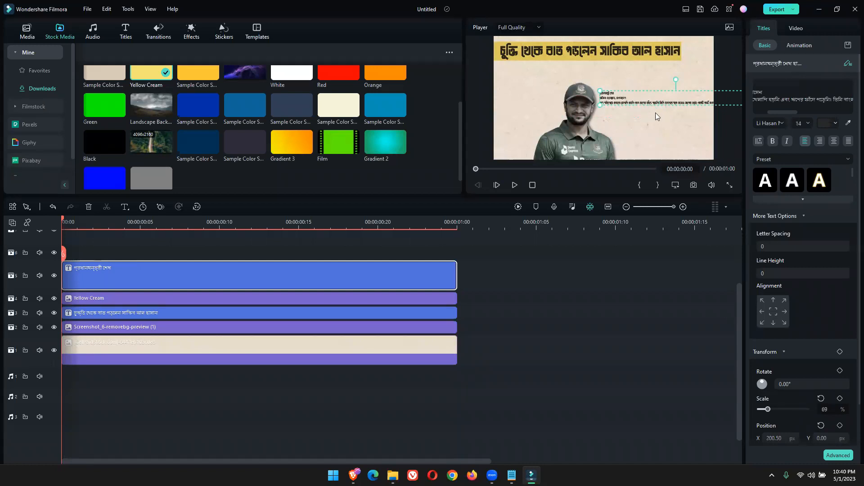
pyautogui.press('Return')
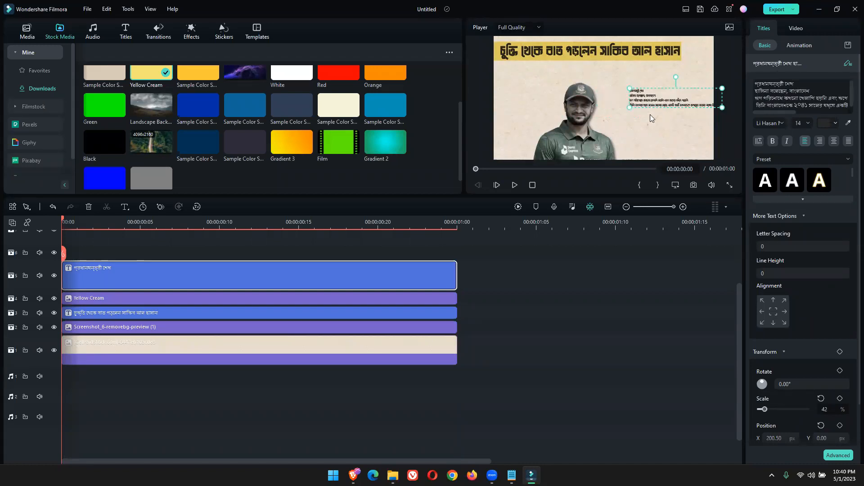
pyautogui.click(667, 106)
pyautogui.press('Return')
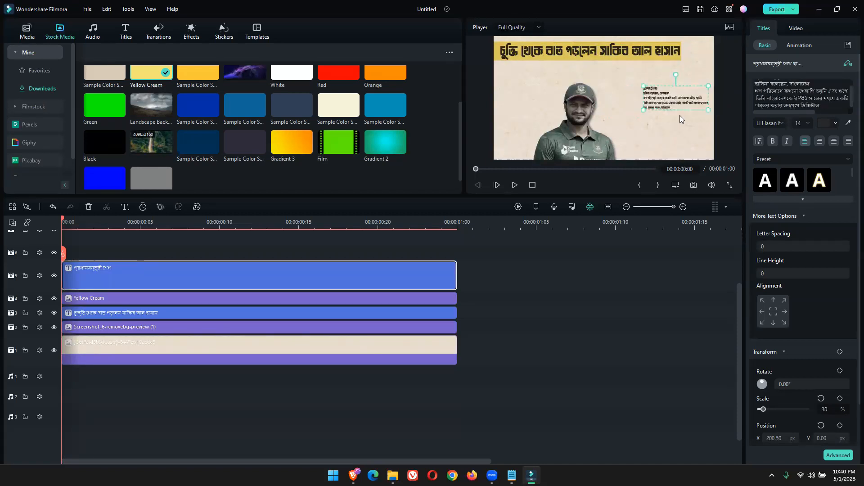
# Enlarge the paragraph to font size 23 to the right of the cricketer and delete all text after কখনো in its third line
pyautogui.moveTo(644, 88)
pyautogui.mouseDown()
pyautogui.moveTo(582, 72)
pyautogui.moveTo(639, 96)
pyautogui.mouseUp()
pyautogui.moveTo(727, 120); pyautogui.dragTo(715, 115)
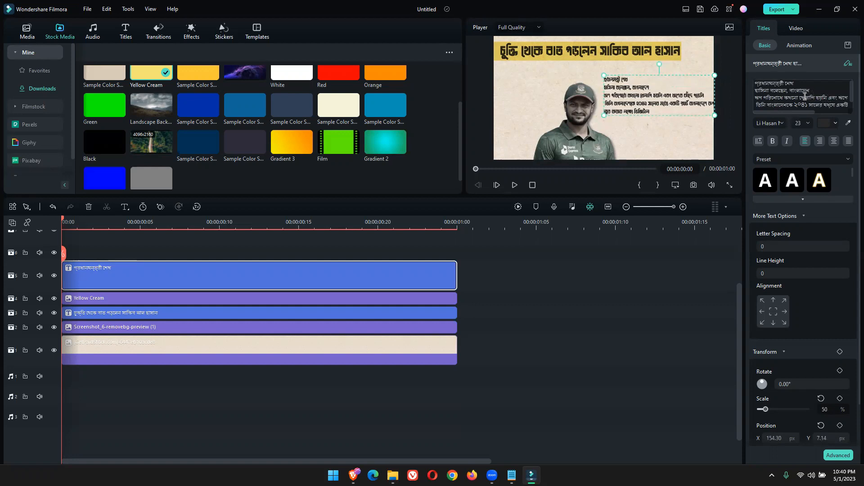
pyautogui.moveTo(801, 96); pyautogui.dragTo(851, 115)
pyautogui.press('BackSpace')
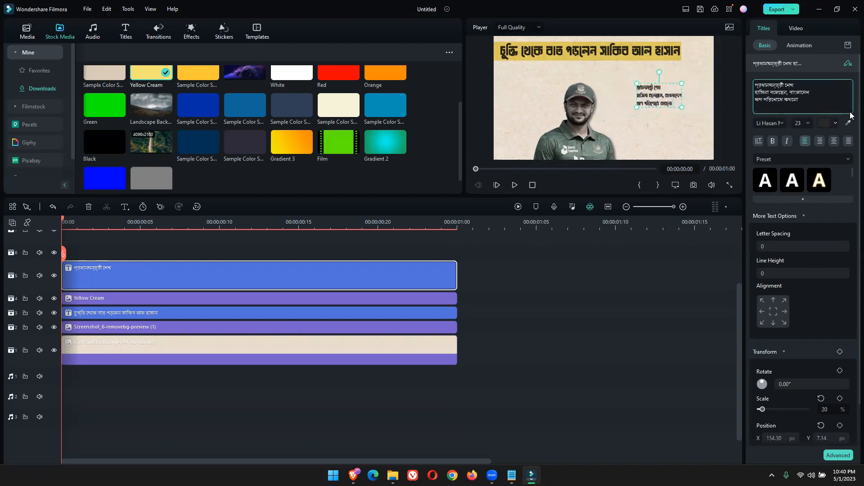
# Enlarge the three-line paragraph to font size 48 so it fills the area beside the cricketer
pyautogui.moveTo(680, 108); pyautogui.dragTo(658, 105)
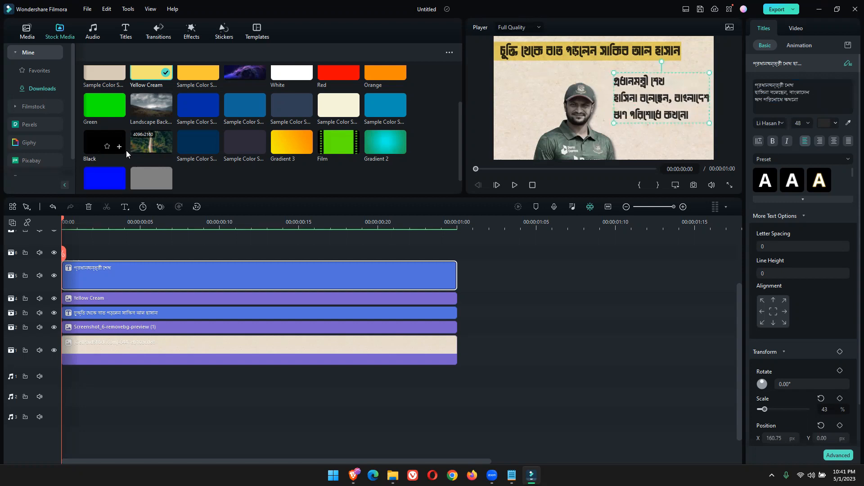
# Add Sample Color Solid 13 on a track above the paragraph and resize it to a small bar under the headline, about 24.57% by 9.73%
pyautogui.moveTo(235, 148); pyautogui.dragTo(249, 279)
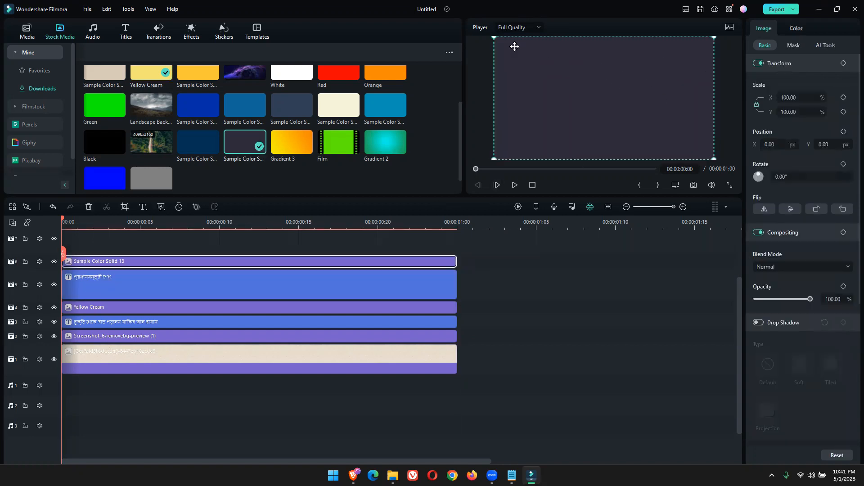
pyautogui.moveTo(495, 38); pyautogui.dragTo(513, 83)
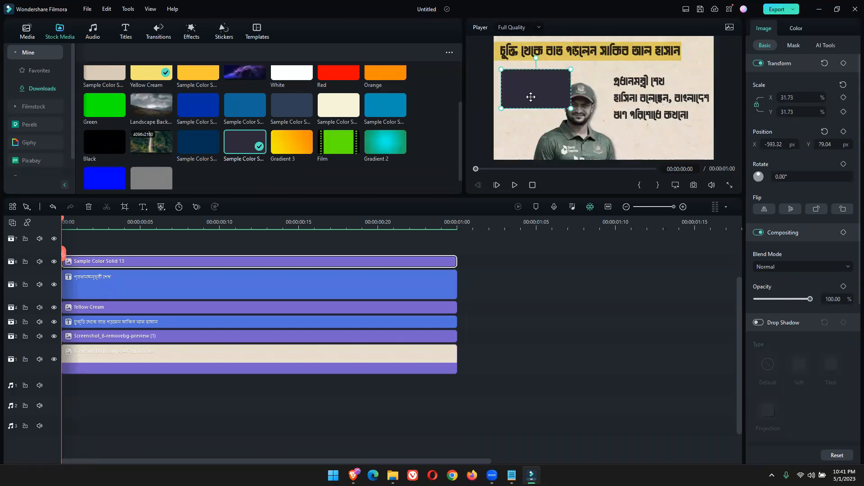
pyautogui.moveTo(553, 99); pyautogui.dragTo(533, 88)
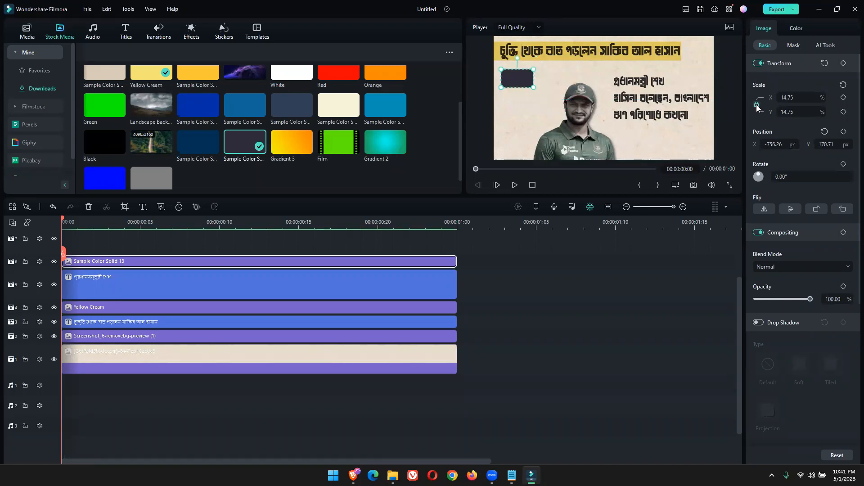
pyautogui.moveTo(517, 89); pyautogui.dragTo(552, 78)
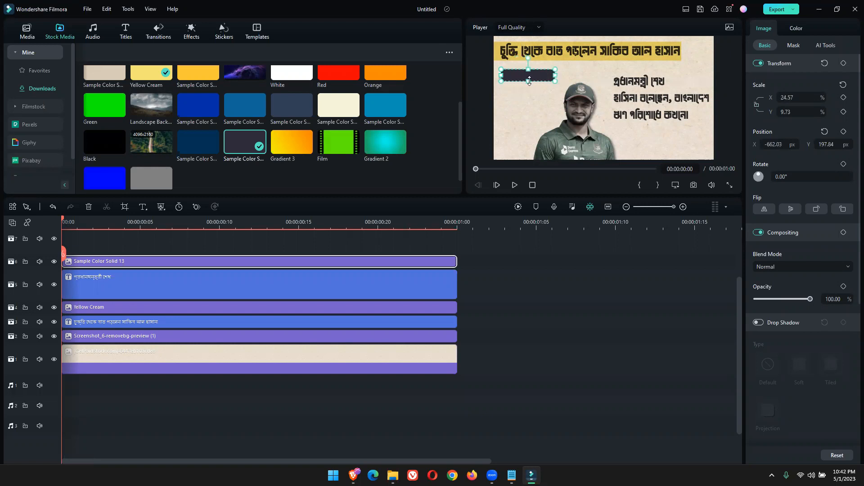
# Add a Default Title above the colour solid, shrink it to font size 40 over the dark bar and change its text to 2023
pyautogui.scroll(3, 280, 262)
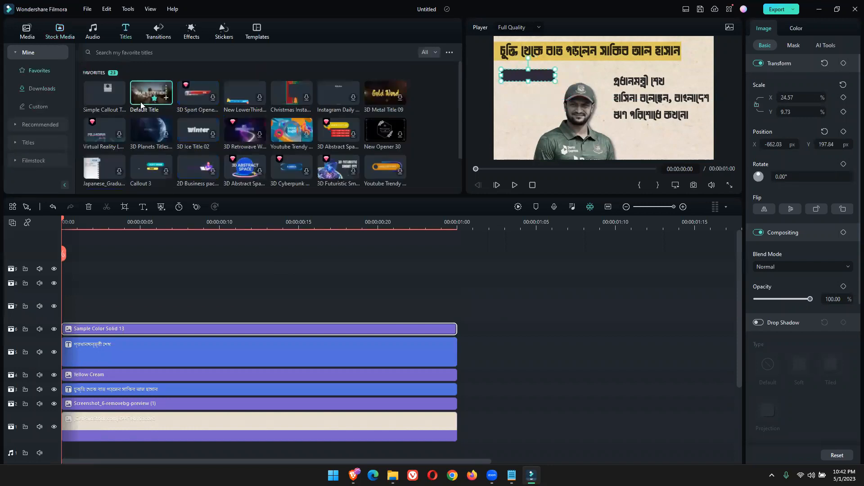
pyautogui.moveTo(151, 93); pyautogui.dragTo(74, 321)
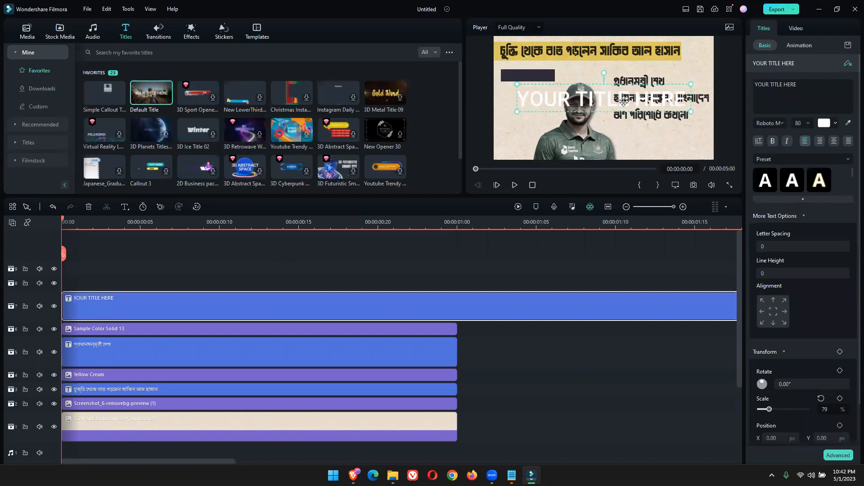
pyautogui.click(834, 124)
pyautogui.moveTo(516, 84); pyautogui.dragTo(537, 75)
pyautogui.doubleClick(537, 76)
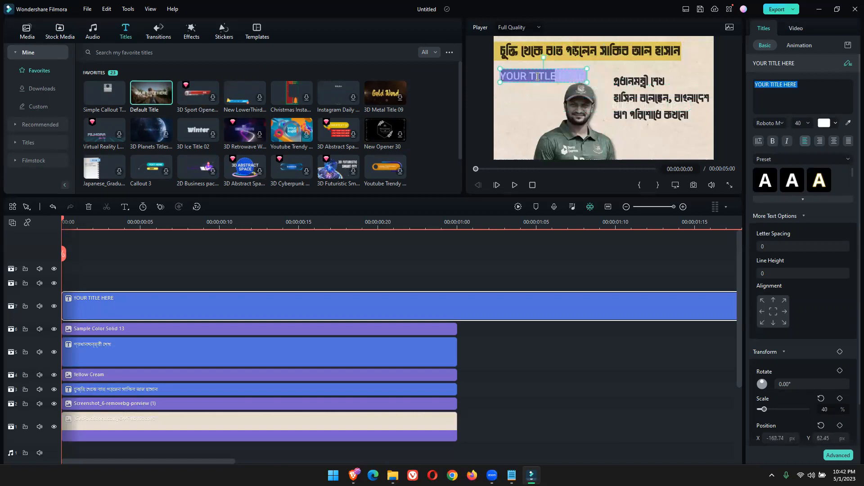
pyautogui.write('202')
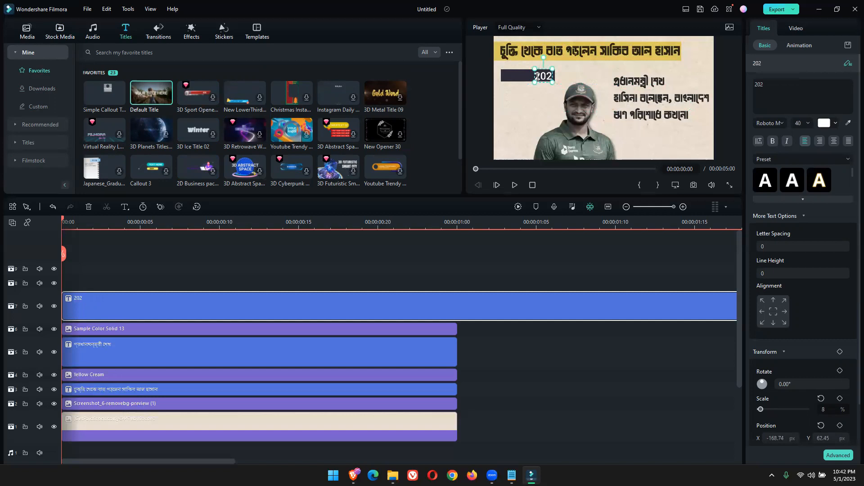
pyautogui.write('3')
# Cut the 2023 title at 00:00:01:00, delete the excess part and centre the text on the dark bar
pyautogui.click(711, 222)
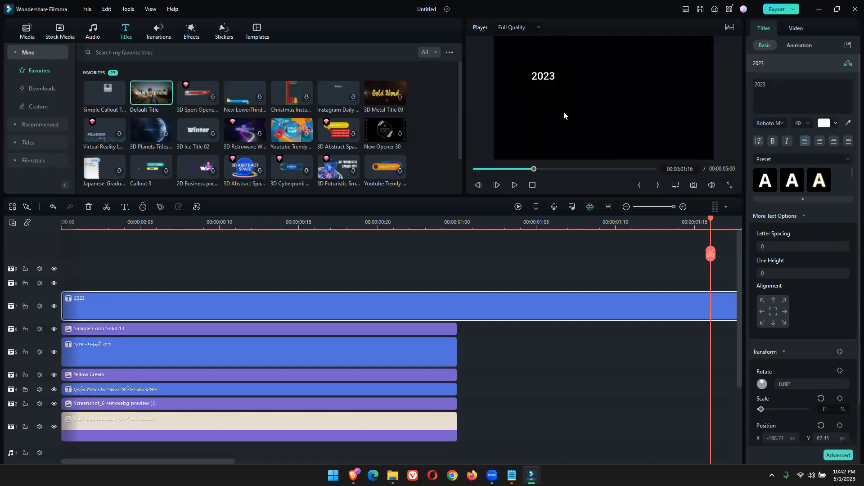
pyautogui.moveTo(711, 220); pyautogui.dragTo(456, 238)
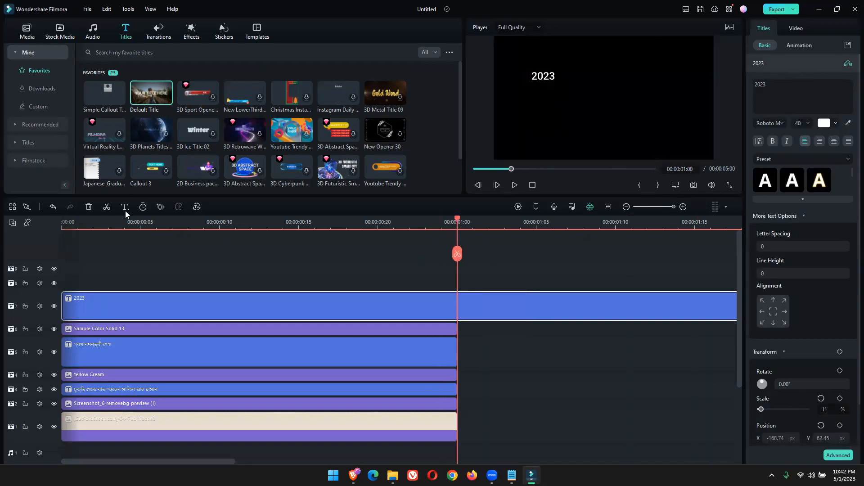
pyautogui.click(107, 207)
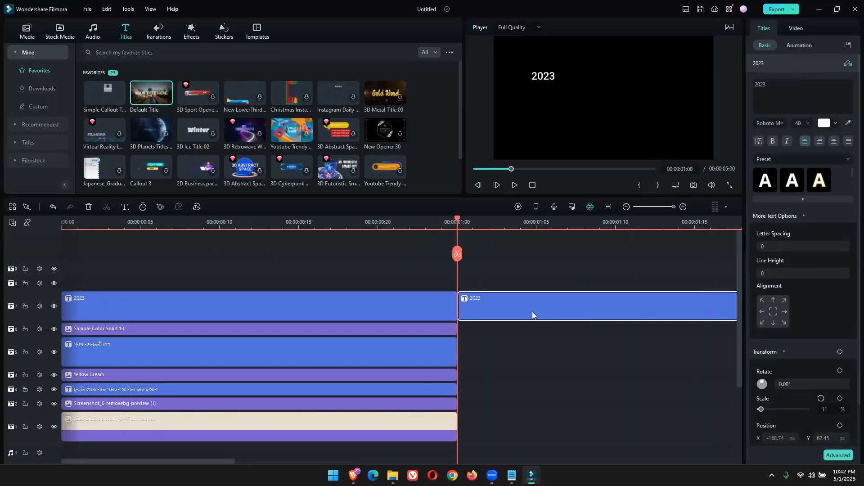
pyautogui.press('Delete')
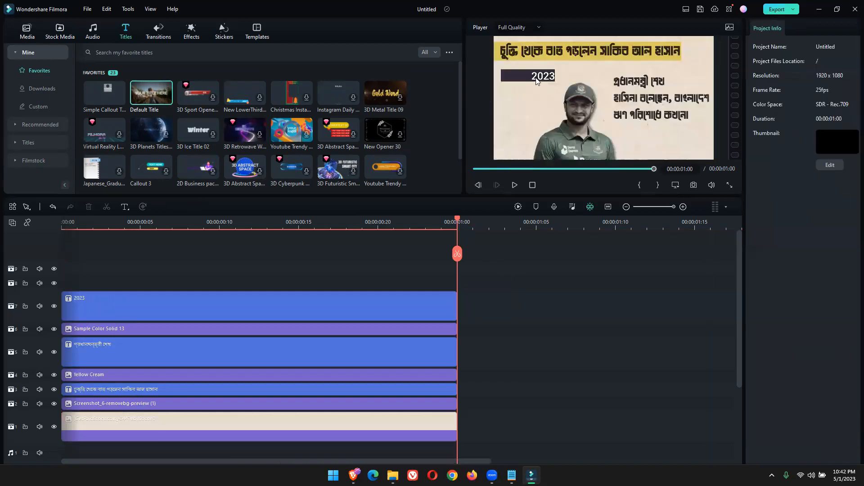
pyautogui.moveTo(536, 81); pyautogui.dragTo(529, 73)
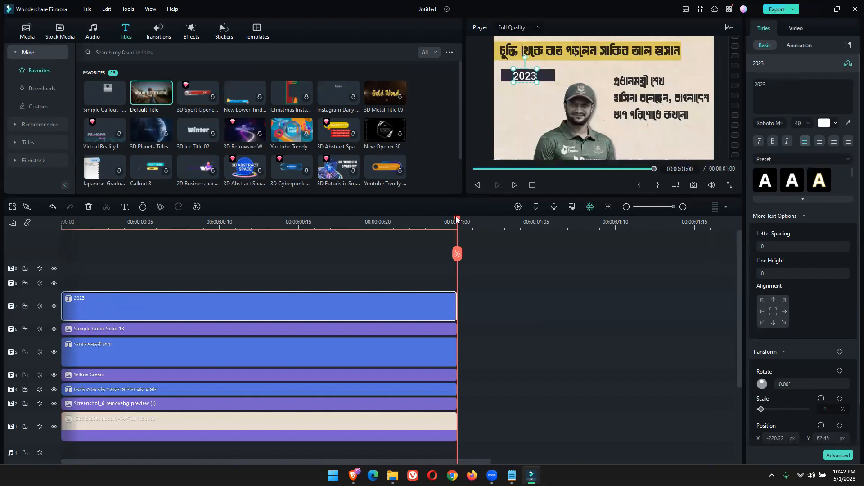
# Play the one-second scene from its start to check the layout, and return to the first frame
pyautogui.moveTo(346, 244); pyautogui.dragTo(39, 253)
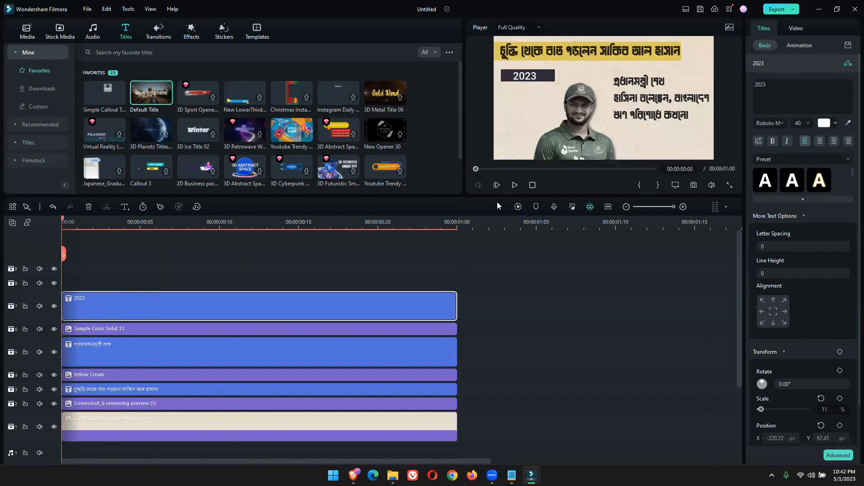
pyautogui.click(514, 185)
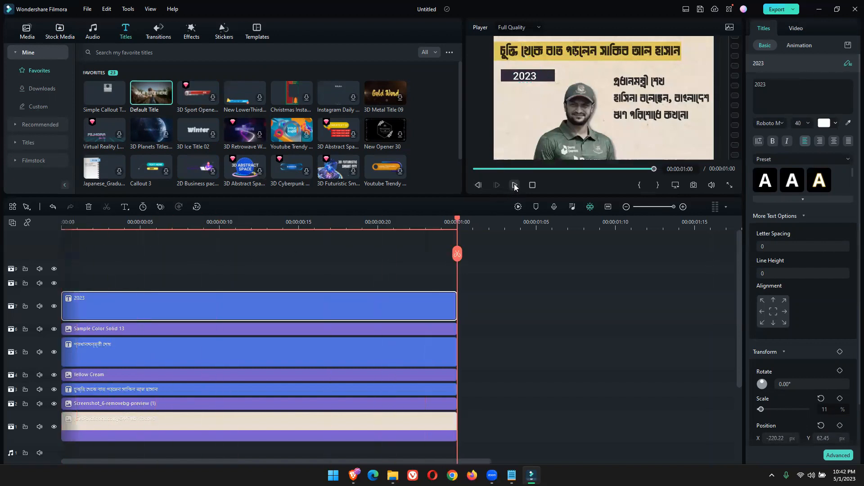
pyautogui.click(515, 185)
pyautogui.click(515, 185)
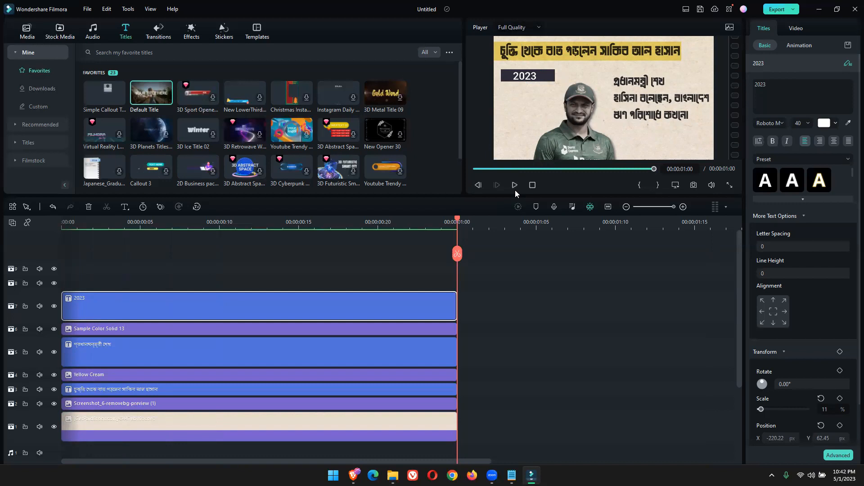
pyautogui.moveTo(458, 214); pyautogui.dragTo(30, 243)
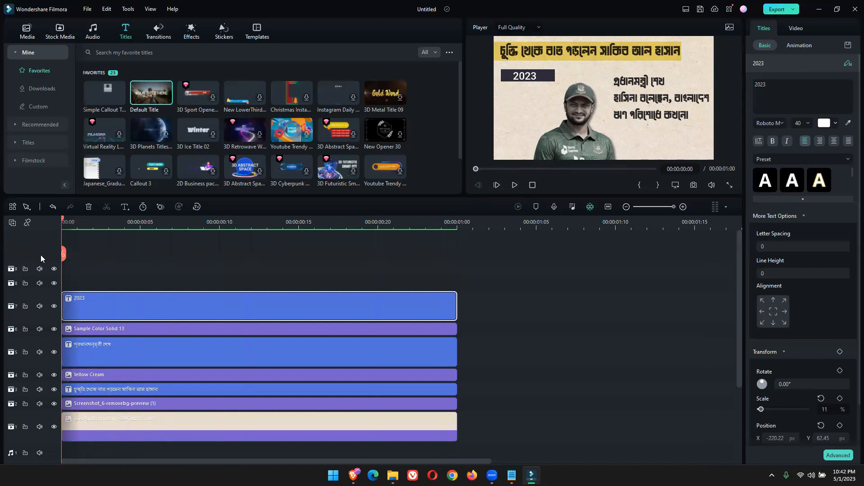
# Add Transform keyframes to the cricketer cutout at the first frame and at 00:00:00:14
pyautogui.click(578, 123)
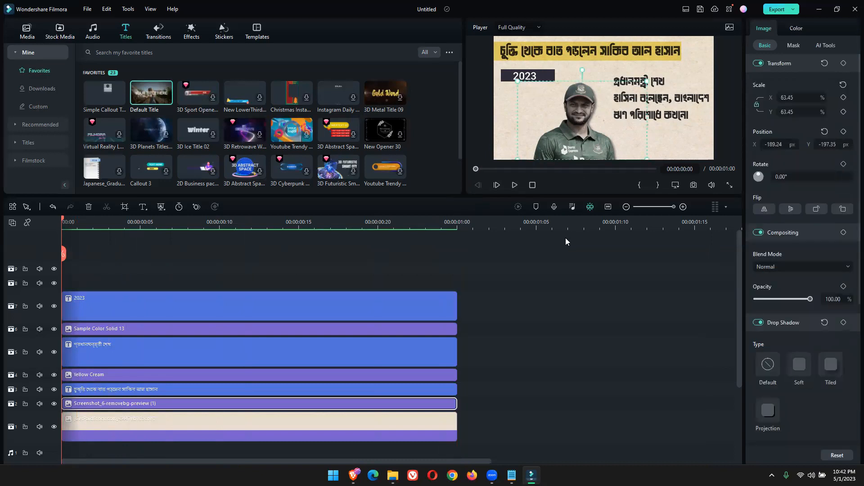
pyautogui.scroll(-1, 172, 291)
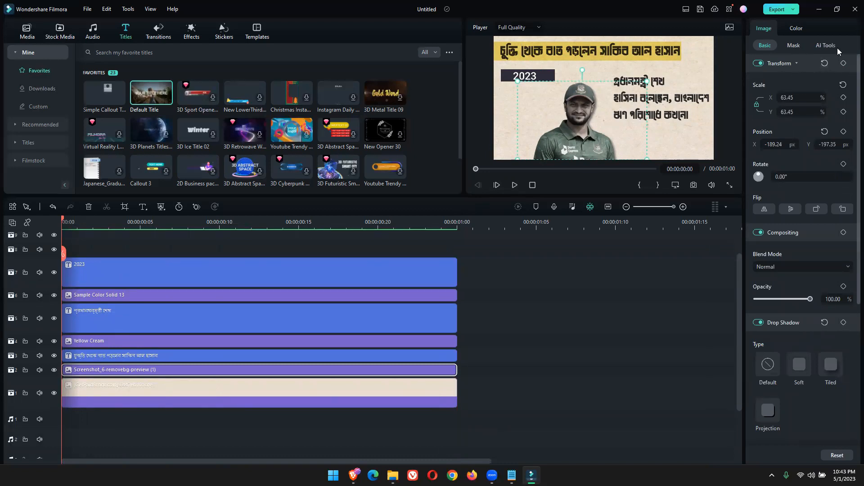
pyautogui.click(844, 66)
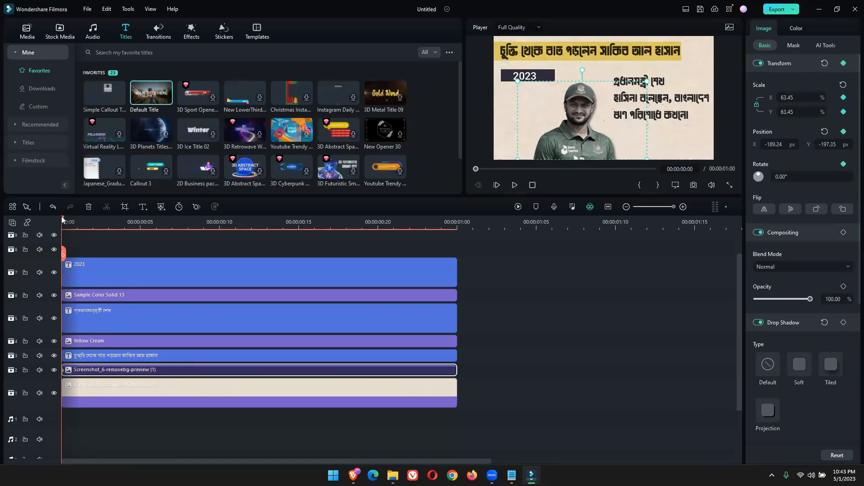
pyautogui.moveTo(144, 238); pyautogui.dragTo(280, 293)
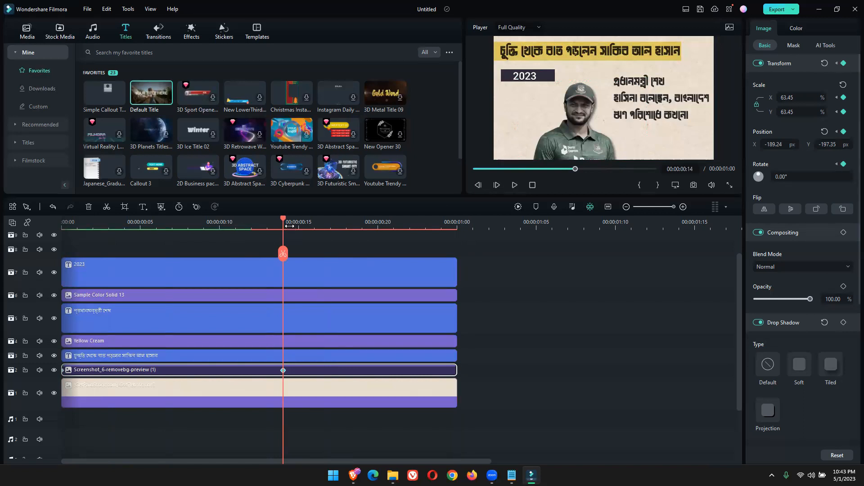
# At the first keyframe, move the cricketer below the visible frame to about Y -882.65, and preview the rising motion
pyautogui.moveTo(281, 220); pyautogui.dragTo(61, 220)
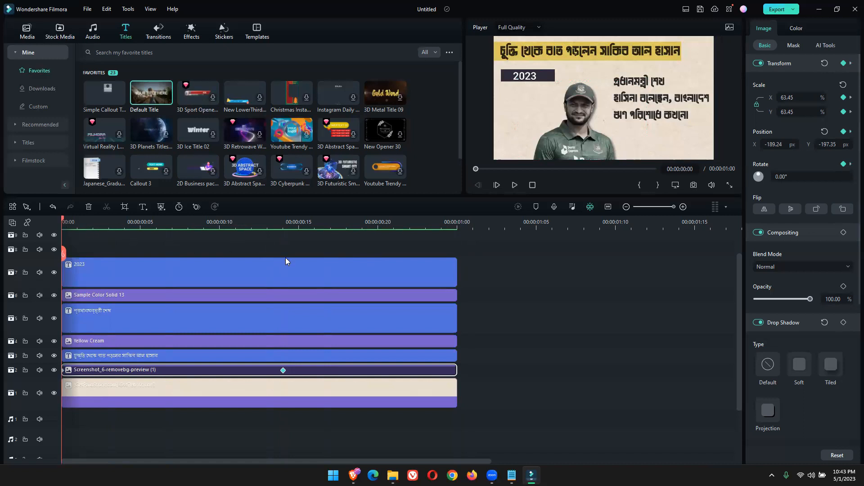
pyautogui.moveTo(63, 221); pyautogui.dragTo(330, 221)
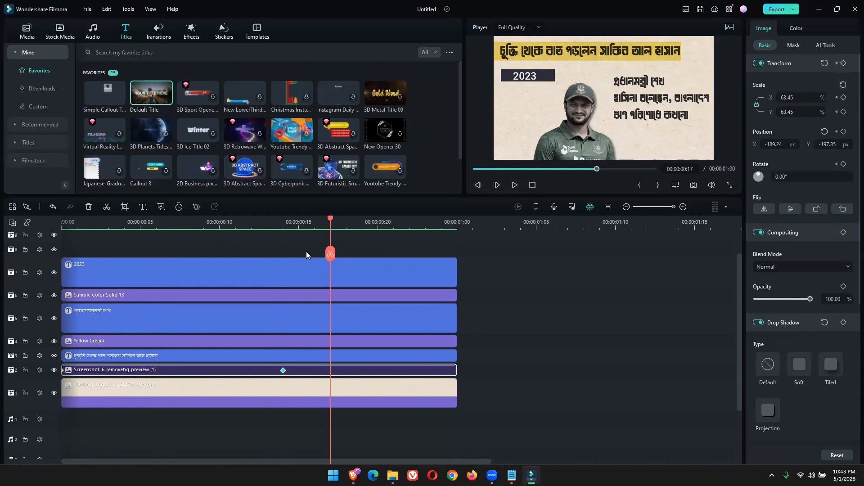
pyautogui.moveTo(331, 221); pyautogui.dragTo(62, 223)
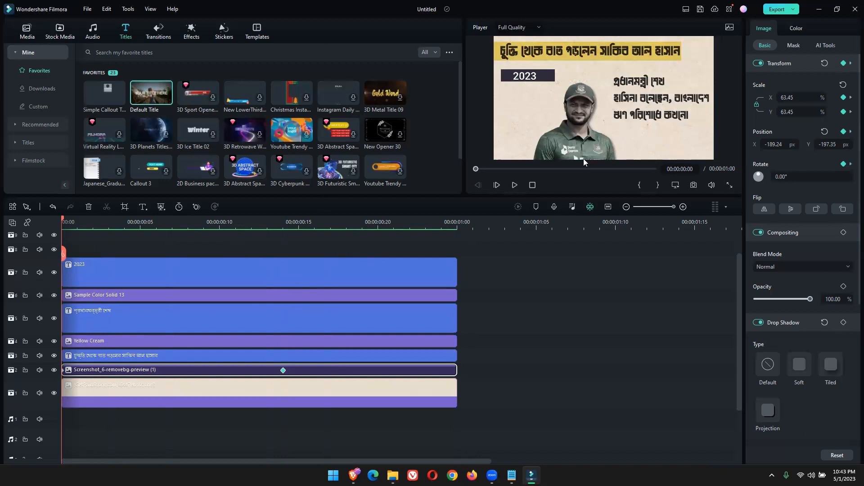
pyautogui.click(576, 104)
pyautogui.moveTo(576, 103); pyautogui.dragTo(574, 177)
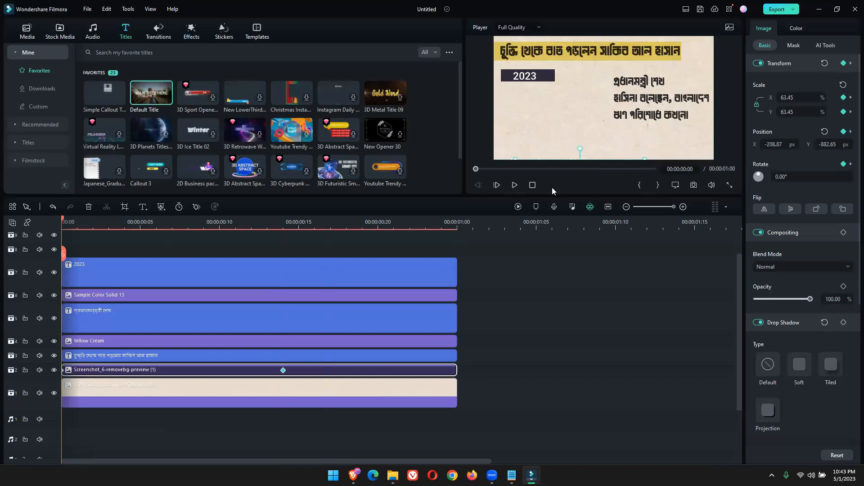
pyautogui.click(514, 185)
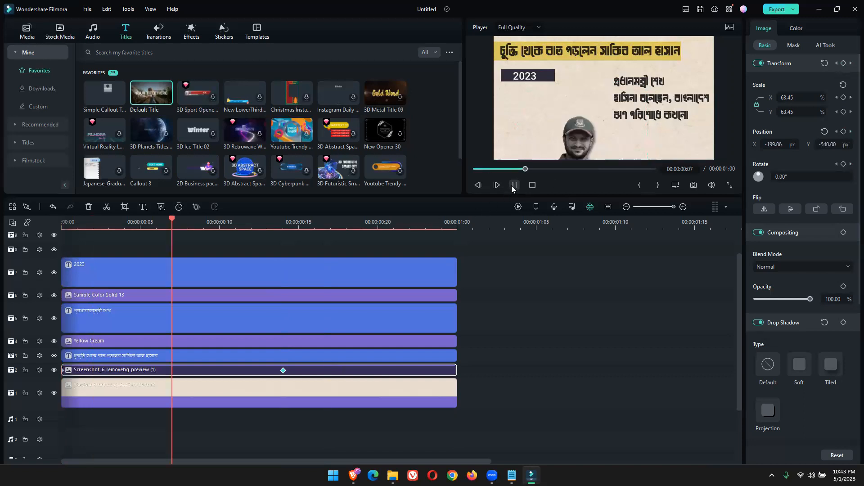
pyautogui.click(512, 185)
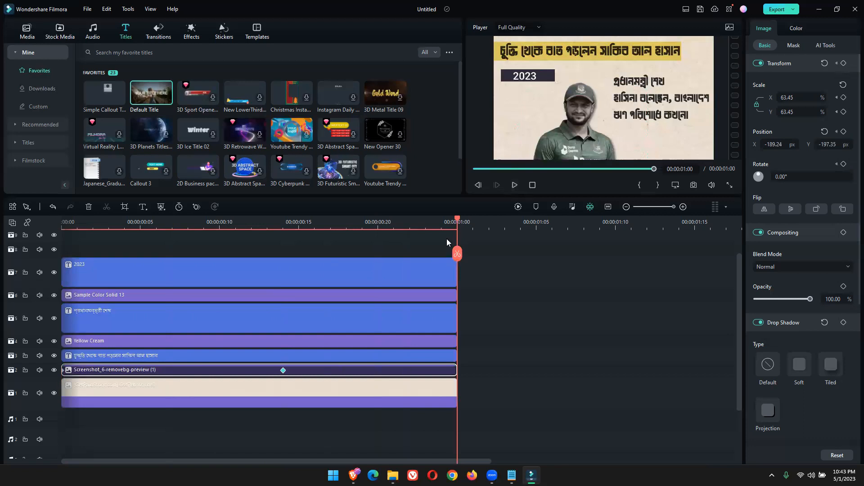
# Move the cricketer's end keyframe to frame 13, add a frame 11 keyframe with him shifted left to about X -290.42, and preview it
pyautogui.moveTo(283, 370); pyautogui.dragTo(267, 371)
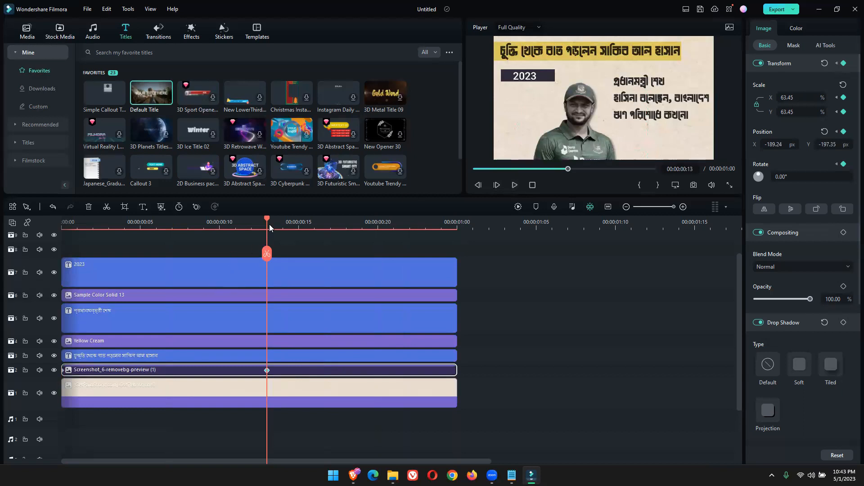
pyautogui.moveTo(267, 223); pyautogui.dragTo(243, 285)
pyautogui.moveTo(575, 130); pyautogui.dragTo(564, 117)
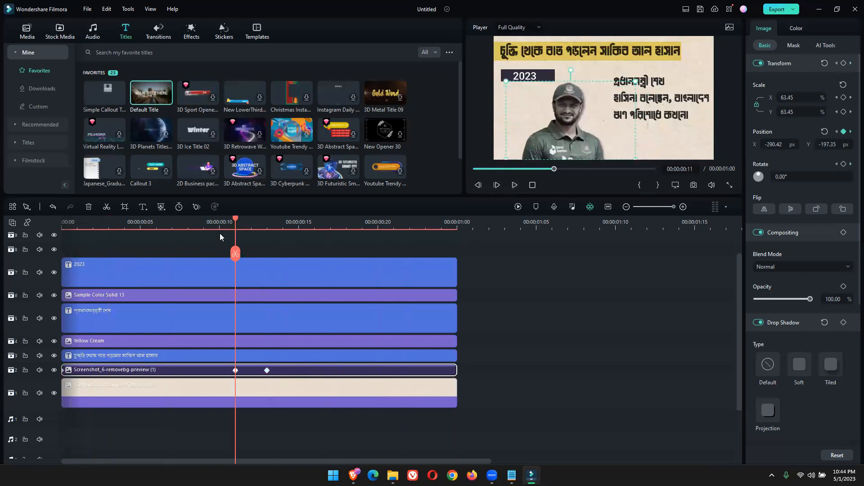
pyautogui.moveTo(235, 224); pyautogui.dragTo(38, 245)
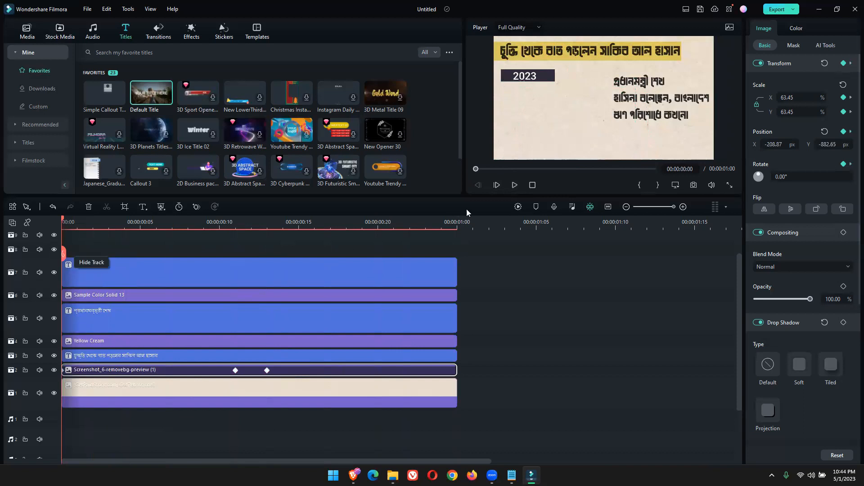
pyautogui.click(513, 187)
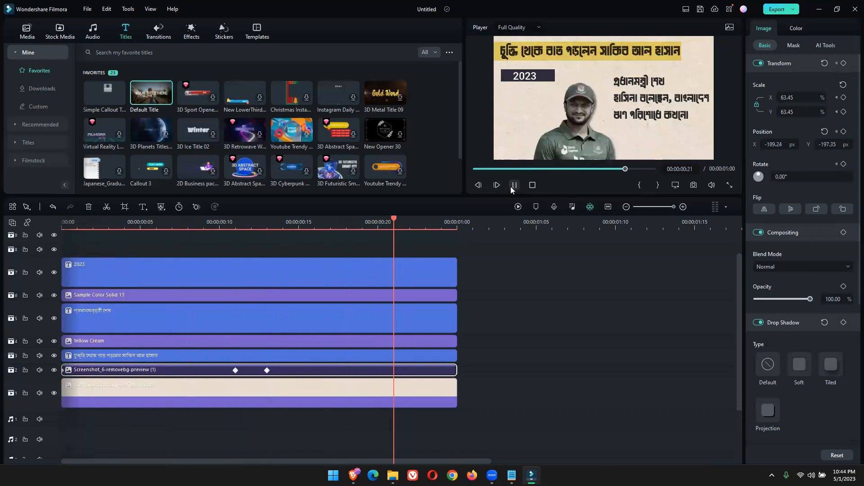
# Retime the cricketer's last two keyframes to frames 12 and 16, and replay the animation from the start
pyautogui.moveTo(235, 372); pyautogui.dragTo(315, 371)
pyautogui.moveTo(314, 220); pyautogui.dragTo(2, 258)
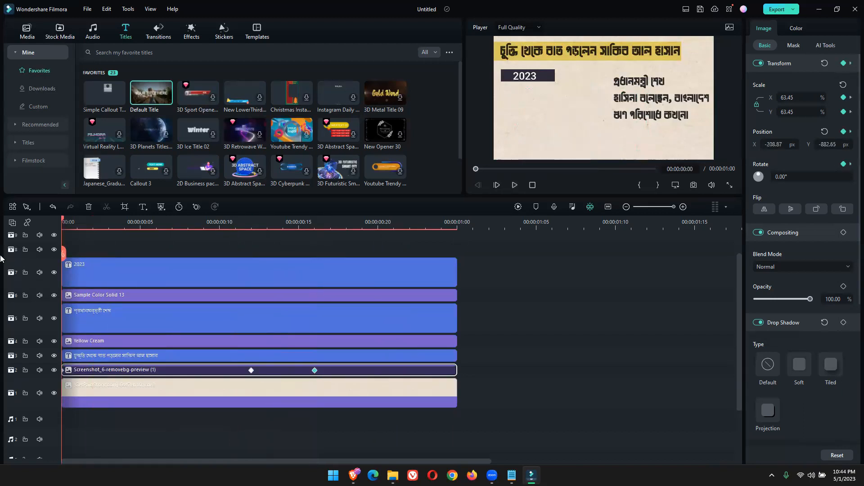
pyautogui.click(515, 185)
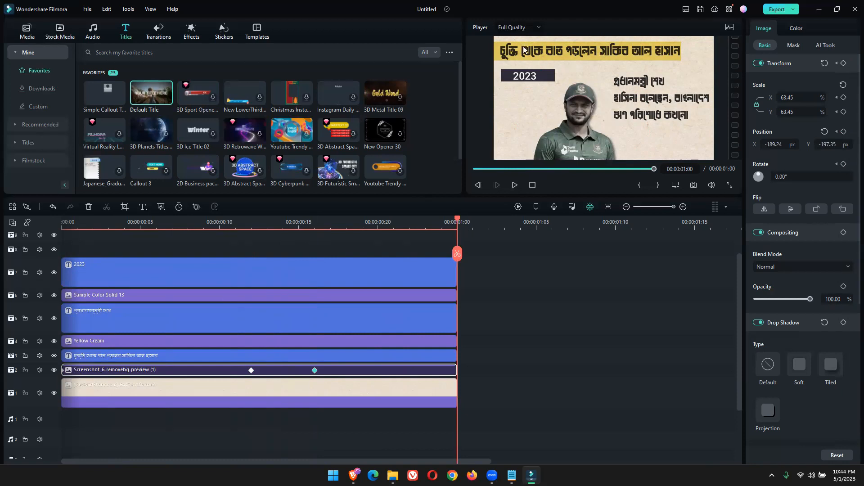
# Switch to File Explorer, open the Vox Highlighter Effect Sound folder inside Filmora Template, and place its window beside the timeline
pyautogui.click(559, 53)
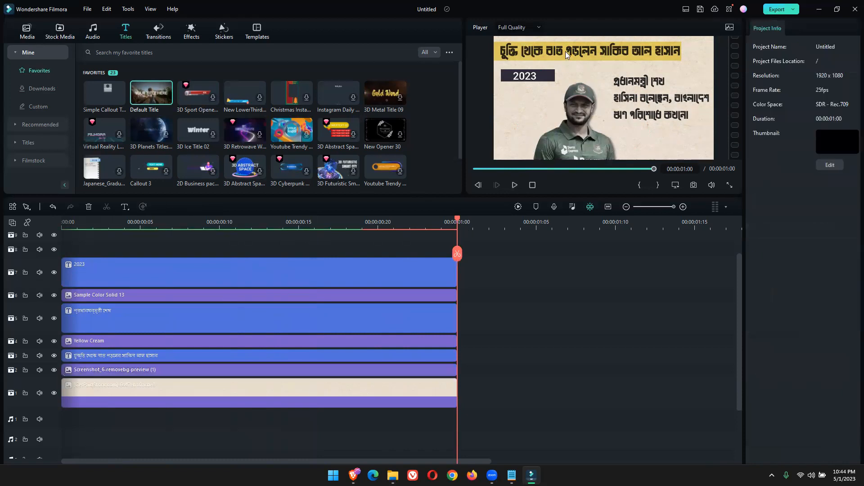
pyautogui.moveTo(393, 475)
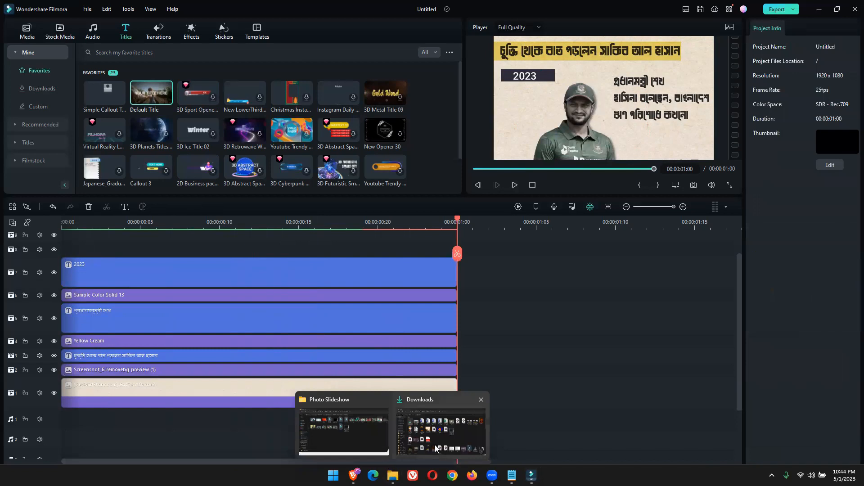
pyautogui.click(353, 440)
pyautogui.click(49, 316)
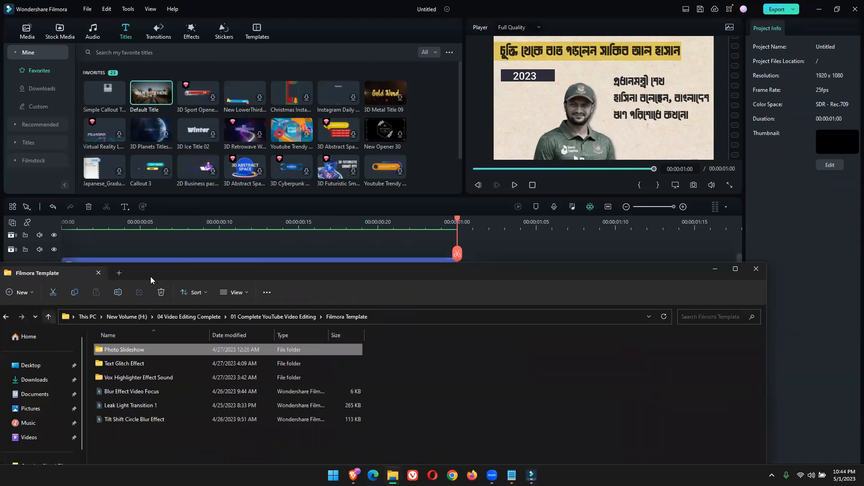
pyautogui.moveTo(164, 270); pyautogui.dragTo(361, 217)
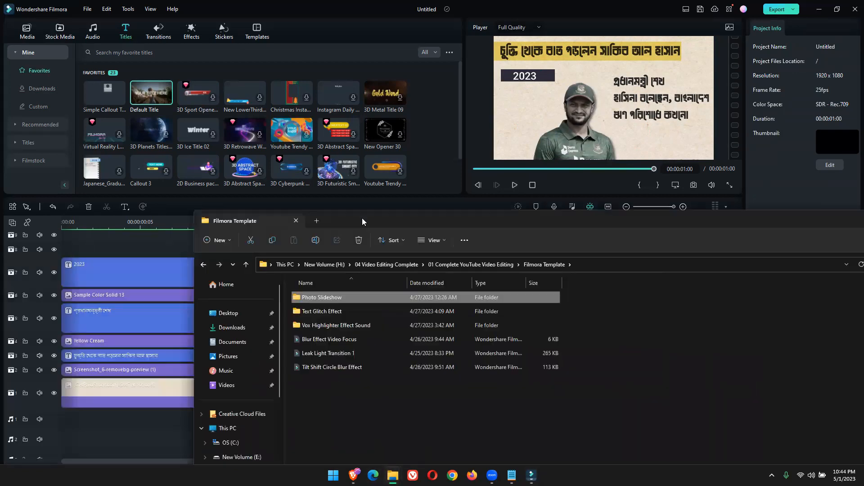
pyautogui.doubleClick(324, 327)
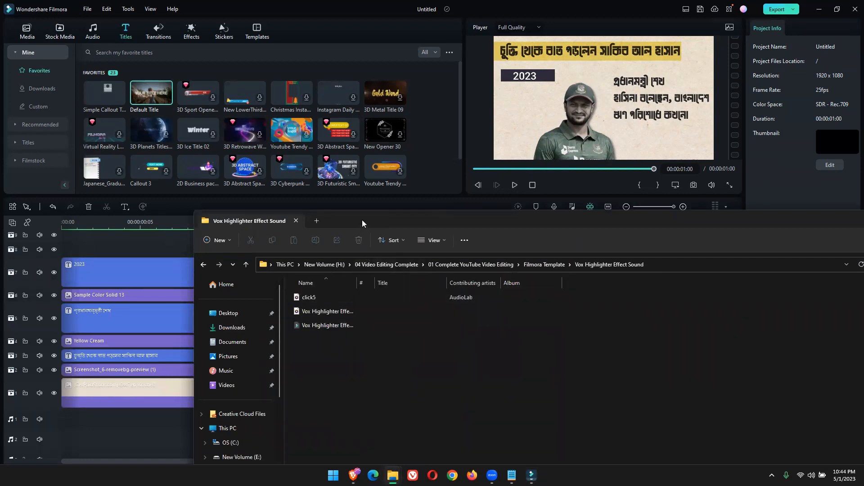
pyautogui.moveTo(362, 220); pyautogui.dragTo(631, 154)
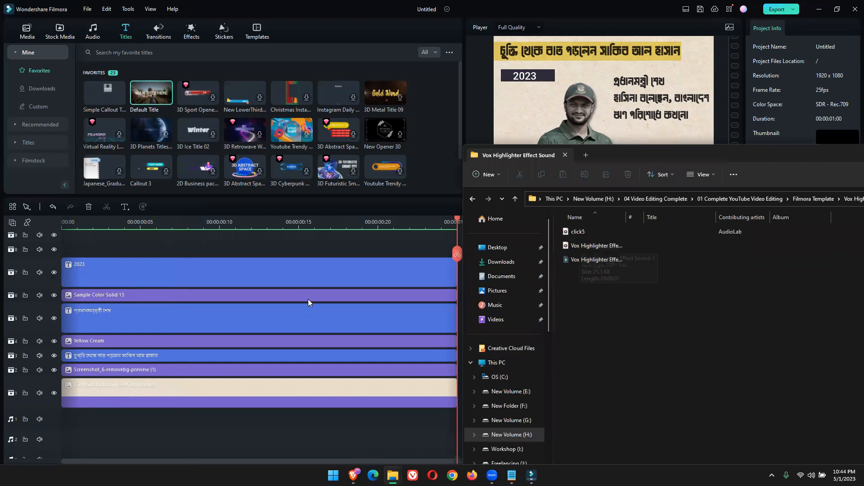
# Add Vox Highlighter Effect Sound-1 to audio track 3 and click5 to audio track 2, both at the timeline start
pyautogui.scroll(-3, 307, 299)
pyautogui.moveTo(586, 244)
pyautogui.mouseDown()
pyautogui.moveTo(144, 400)
pyautogui.moveTo(47, 400)
pyautogui.moveTo(67, 395)
pyautogui.mouseUp()
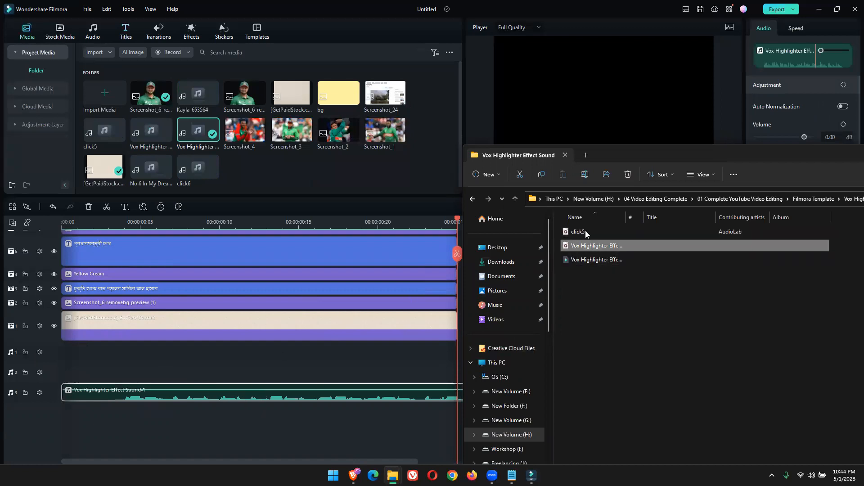
pyautogui.moveTo(586, 231); pyautogui.dragTo(230, 373)
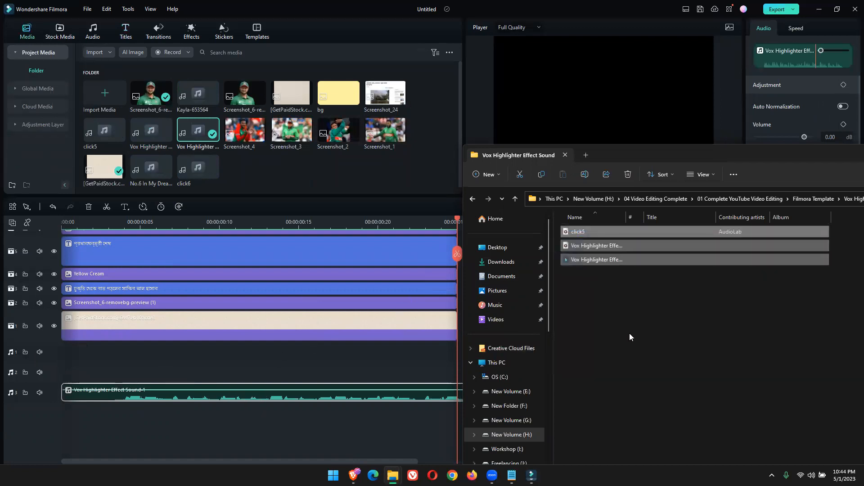
pyautogui.click(629, 333)
pyautogui.moveTo(578, 232); pyautogui.dragTo(95, 370)
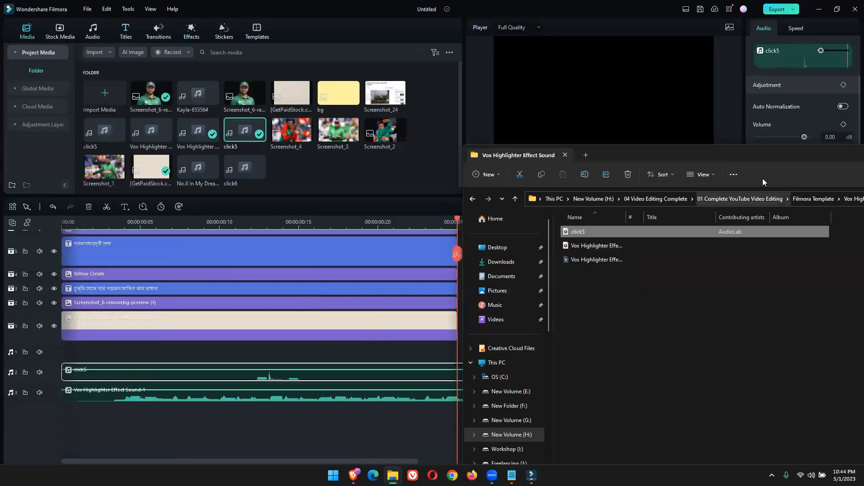
pyautogui.moveTo(759, 156); pyautogui.dragTo(582, 264)
pyautogui.click(622, 256)
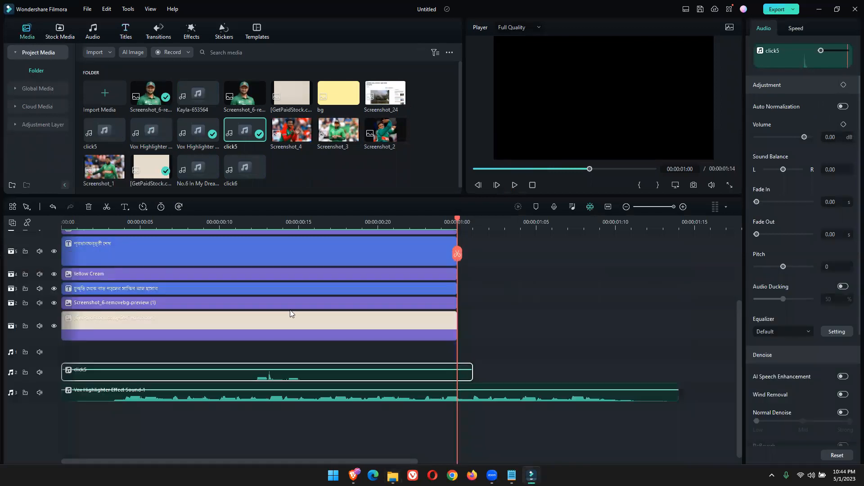
# Cut off the first 3 frames of the Vox Highlighter Effect Sound-1 clip and move the remainder to the timeline start
pyautogui.press('Home')
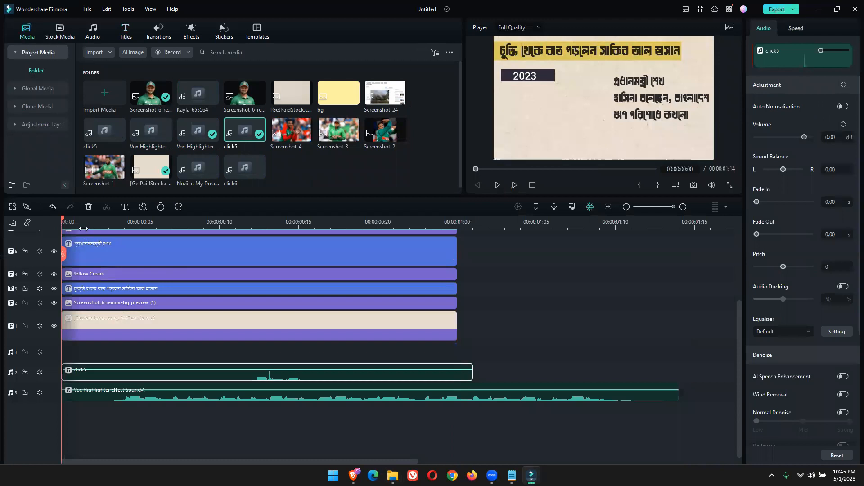
pyautogui.moveTo(63, 223)
pyautogui.mouseDown()
pyautogui.moveTo(118, 238)
pyautogui.moveTo(109, 240)
pyautogui.mouseUp()
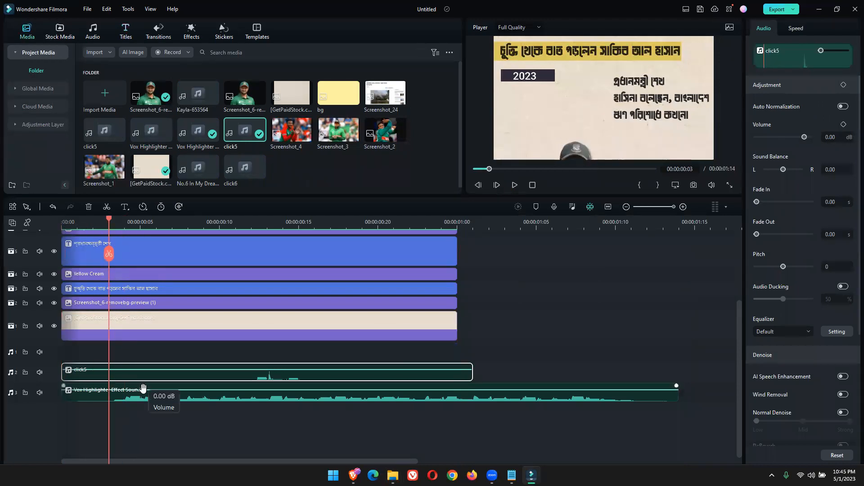
pyautogui.click(136, 400)
pyautogui.click(106, 207)
pyautogui.click(88, 403)
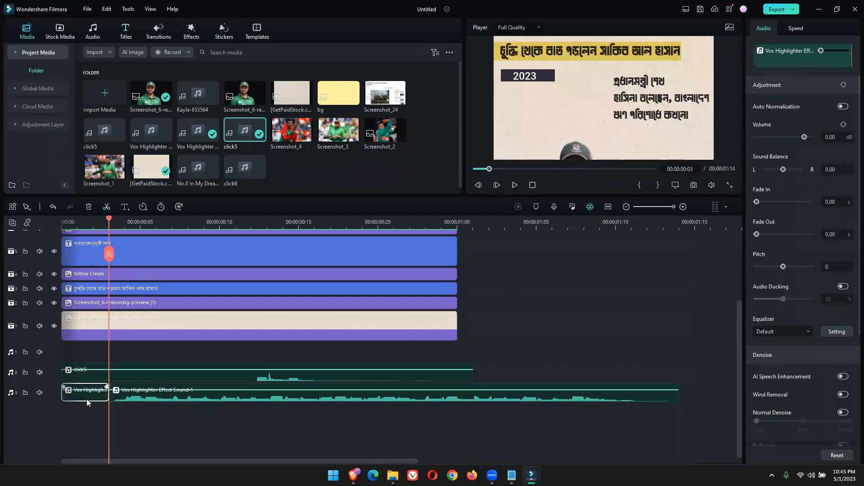
pyautogui.press('Delete')
pyautogui.moveTo(140, 398); pyautogui.dragTo(89, 398)
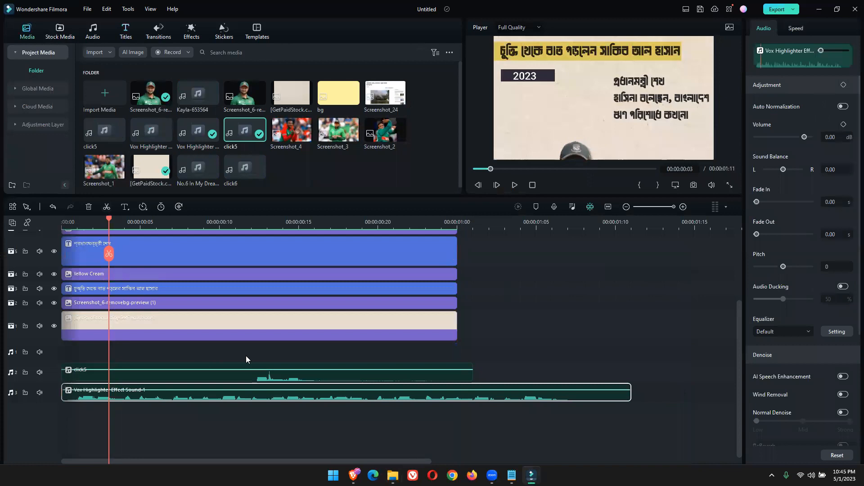
# Offset click5 to start at frame 1, shift the Vox Highlighter sound to about frame 24, and preview from the start
pyautogui.moveTo(133, 375); pyautogui.dragTo(211, 368)
pyautogui.scroll(3, 155, 270)
pyautogui.scroll(-3, 134, 268)
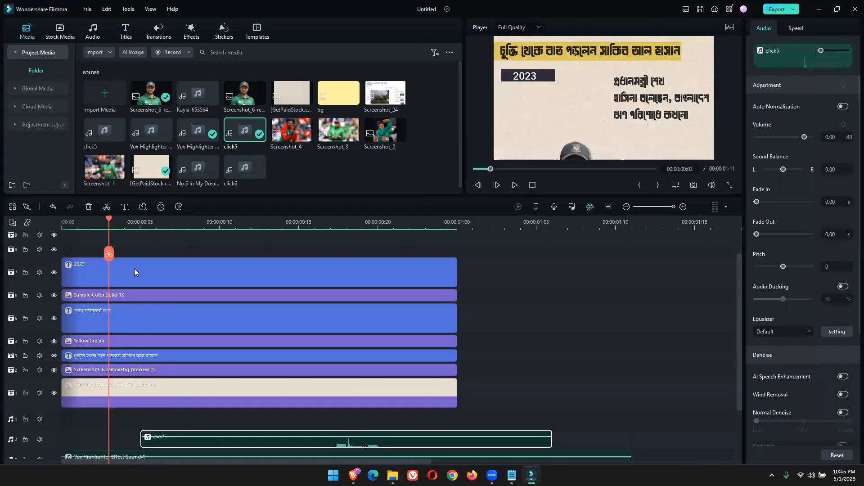
pyautogui.moveTo(162, 413); pyautogui.dragTo(100, 413)
pyautogui.moveTo(108, 222); pyautogui.dragTo(54, 230)
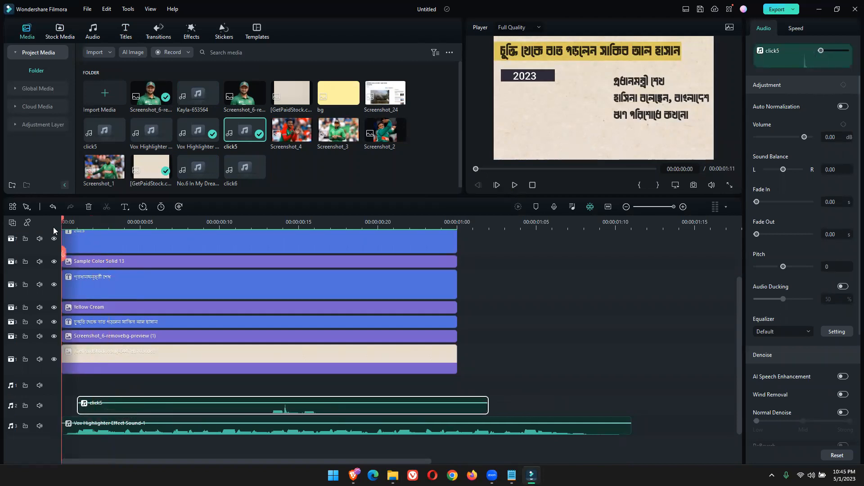
pyautogui.moveTo(97, 429); pyautogui.dragTo(475, 430)
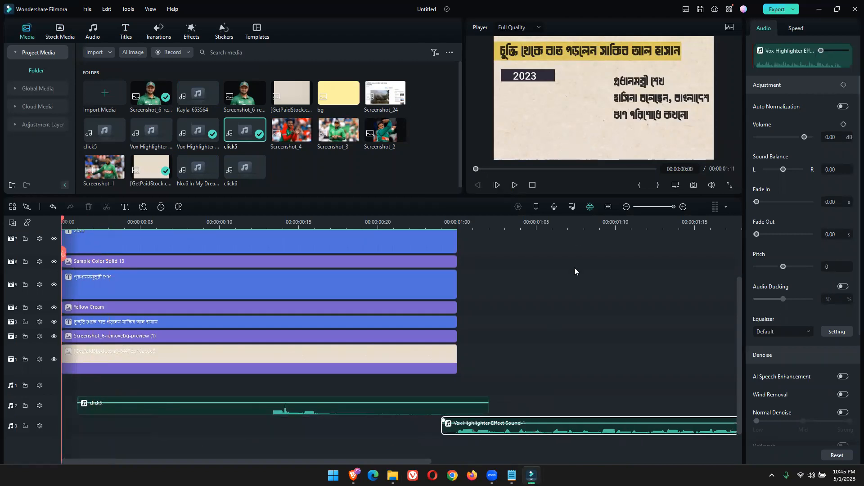
pyautogui.press('space')
# Split the click5 clip at frame 13, delete its front part, and move the remainder to the timeline start
pyautogui.moveTo(343, 222); pyautogui.dragTo(275, 240)
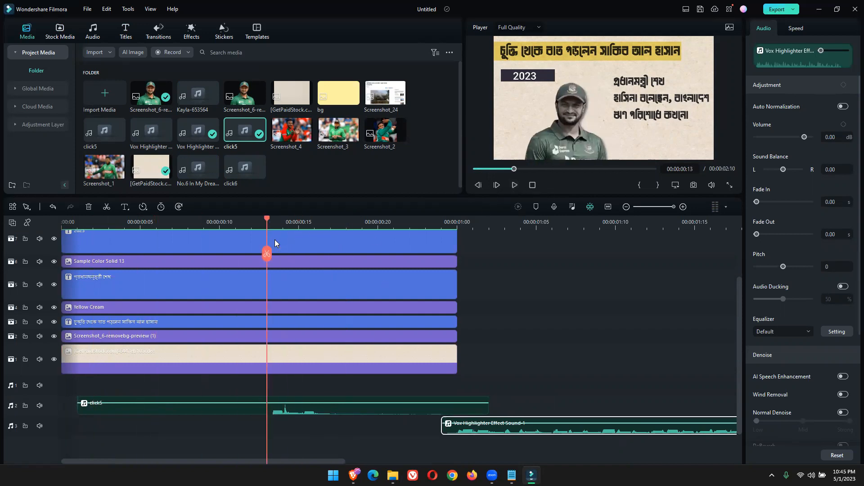
pyautogui.click(207, 402)
pyautogui.click(106, 206)
pyautogui.click(195, 408)
pyautogui.press('Delete')
pyautogui.moveTo(283, 409); pyautogui.dragTo(70, 400)
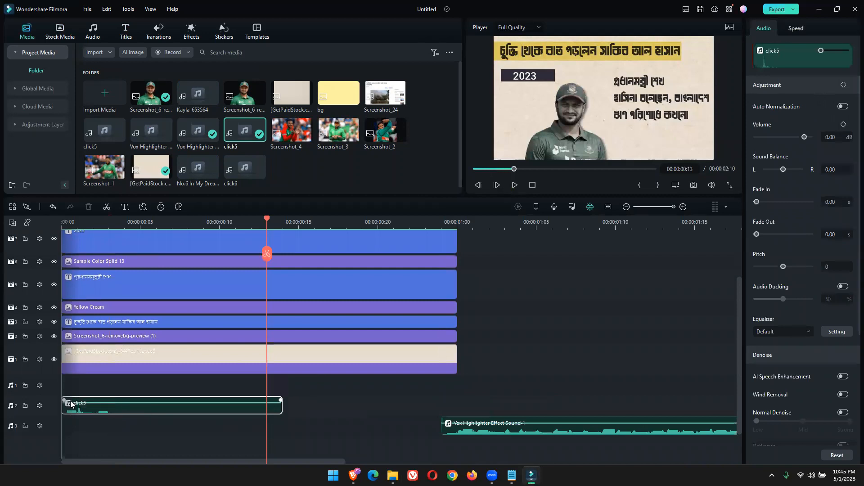
# Split the click5 clip at frame 3 and delete the part after the cut
pyautogui.moveTo(267, 257); pyautogui.dragTo(116, 276)
pyautogui.click(106, 207)
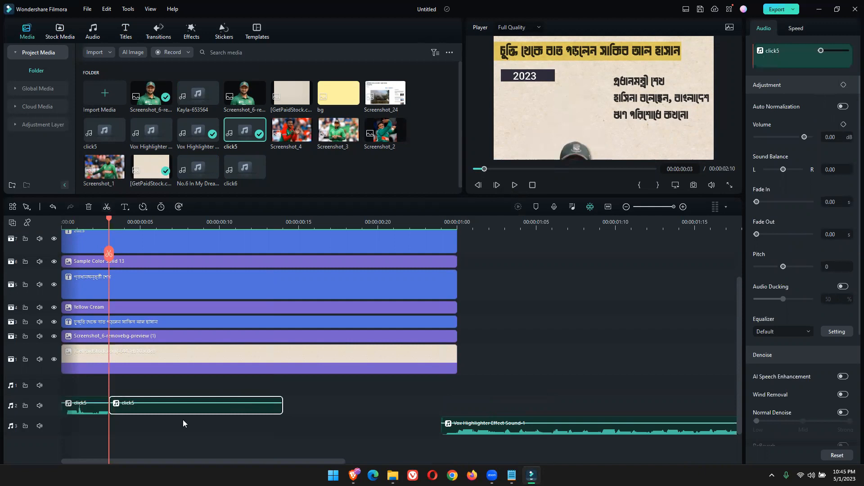
pyautogui.press('Delete')
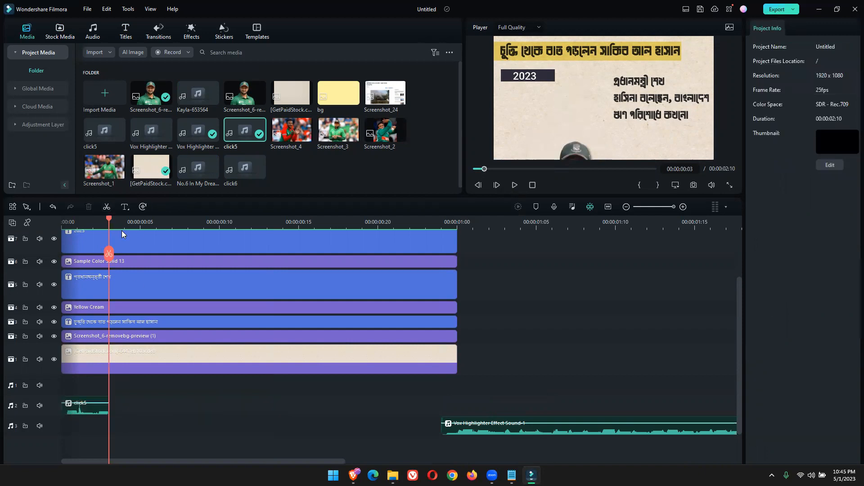
# Preview the click sound from the start, and place the Vox Highlighter sound directly after click5 on audio track 2
pyautogui.moveTo(100, 223); pyautogui.dragTo(62, 232)
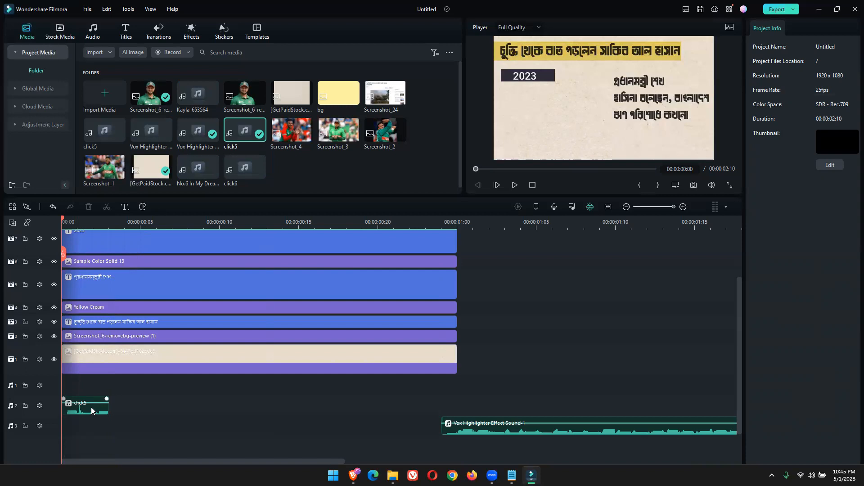
pyautogui.click(513, 185)
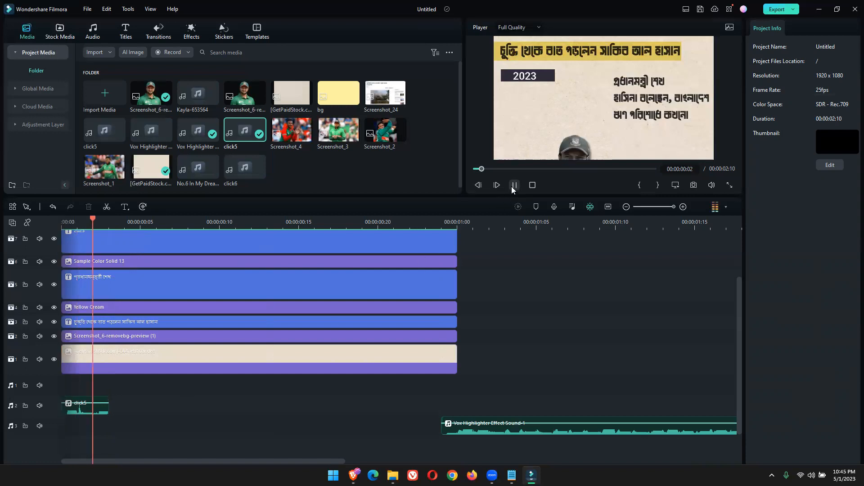
pyautogui.click(514, 186)
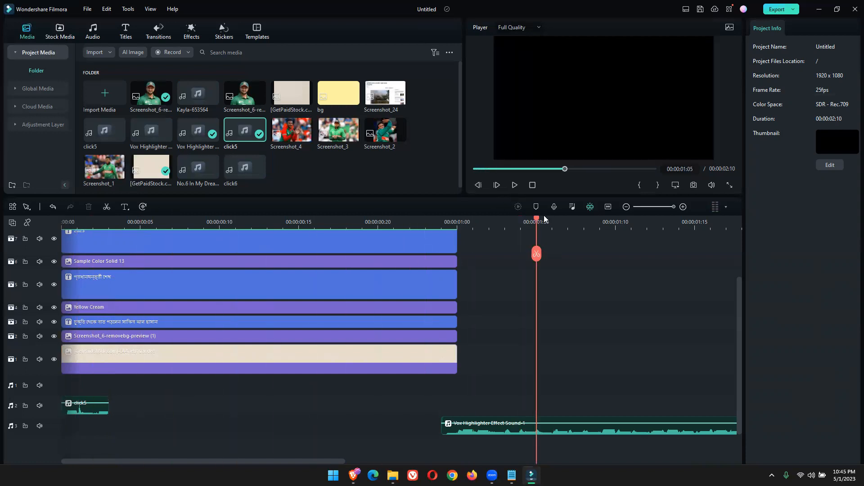
pyautogui.moveTo(537, 219); pyautogui.dragTo(53, 285)
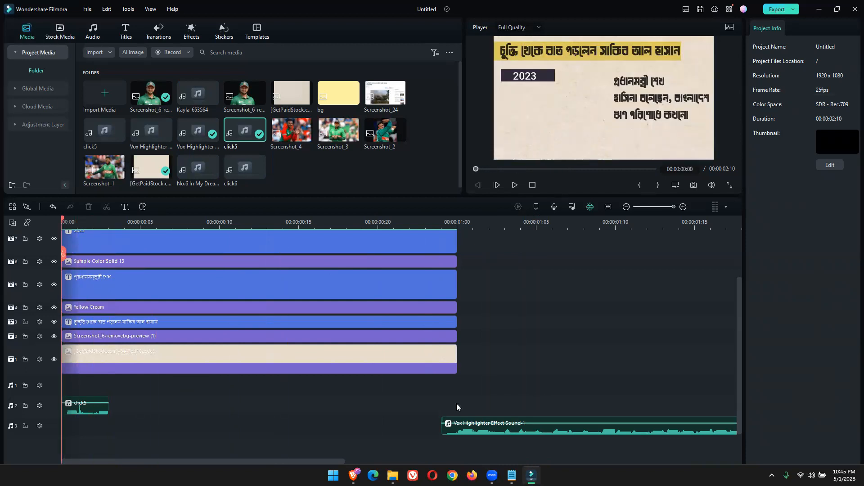
pyautogui.moveTo(504, 433); pyautogui.dragTo(175, 411)
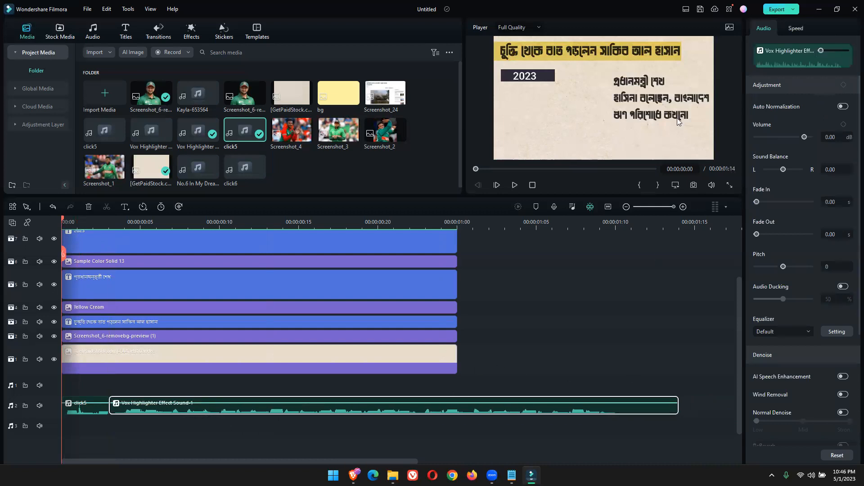
pyautogui.click(634, 54)
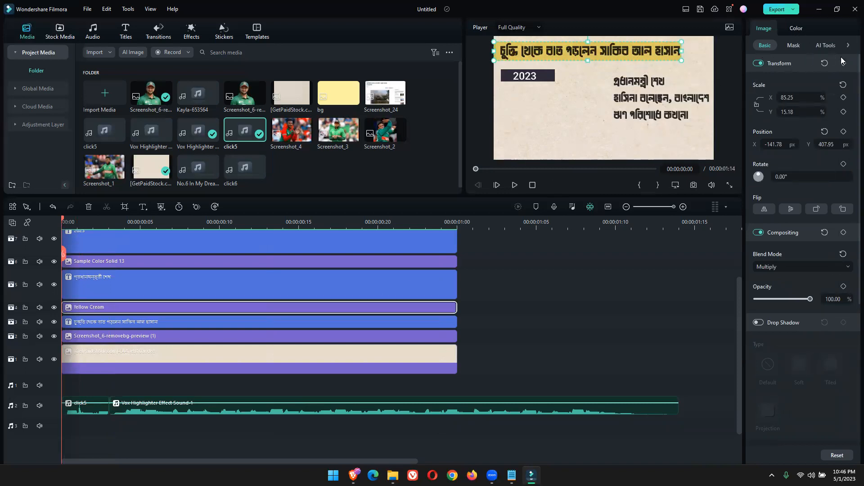
pyautogui.click(847, 45)
pyautogui.click(816, 45)
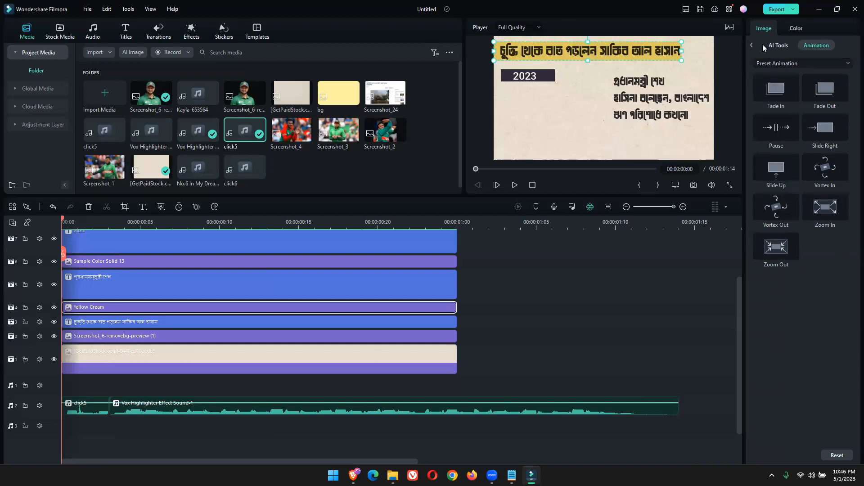
pyautogui.click(750, 45)
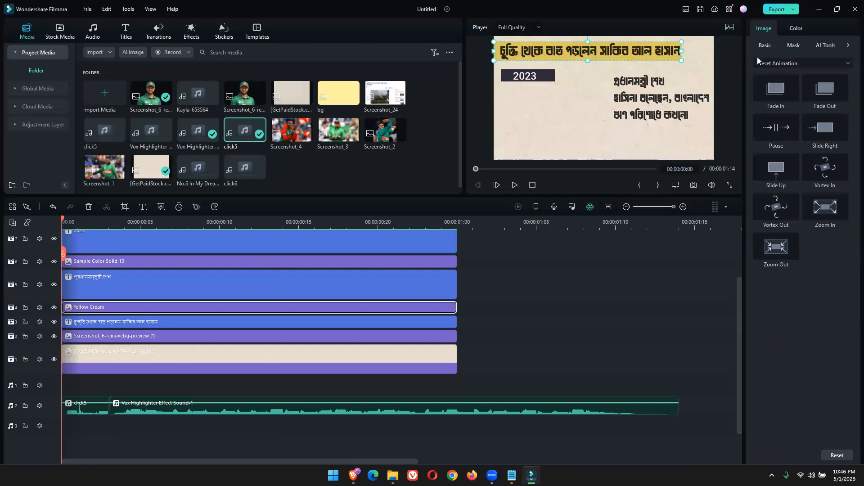
pyautogui.click(768, 46)
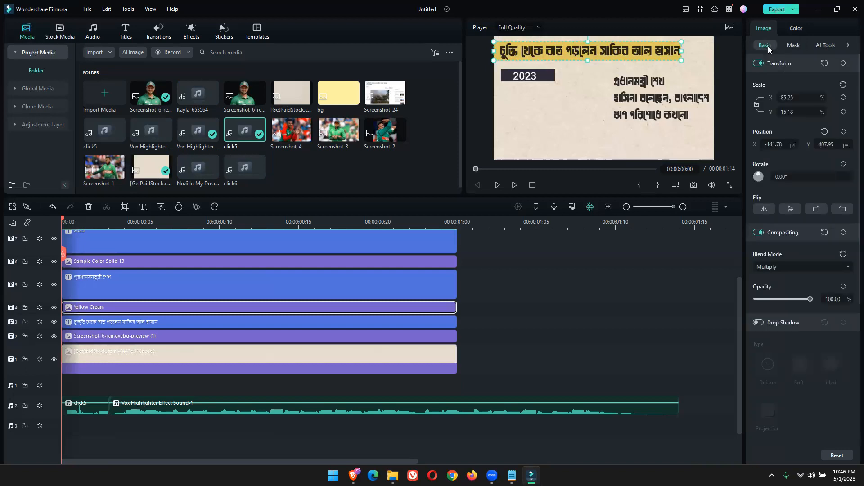
pyautogui.scroll(-1, 783, 171)
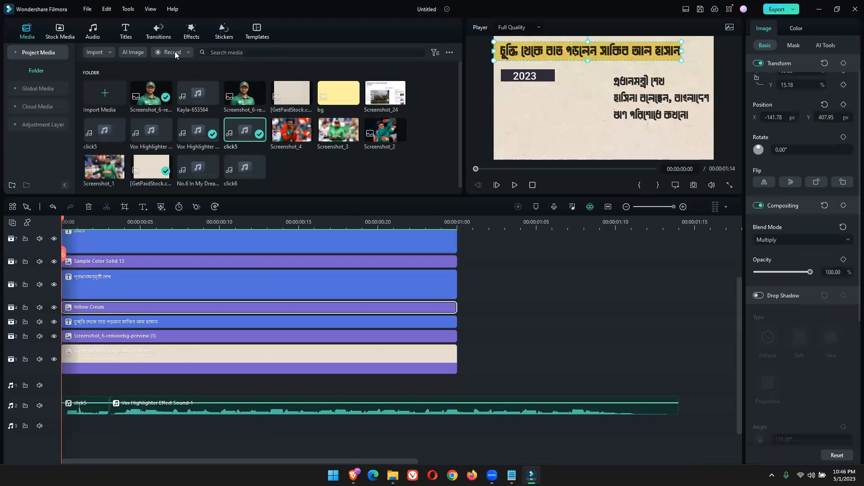
# Apply the Push transition to the Bengali headline text clip on track 3, and preview it from the start
pyautogui.click(158, 32)
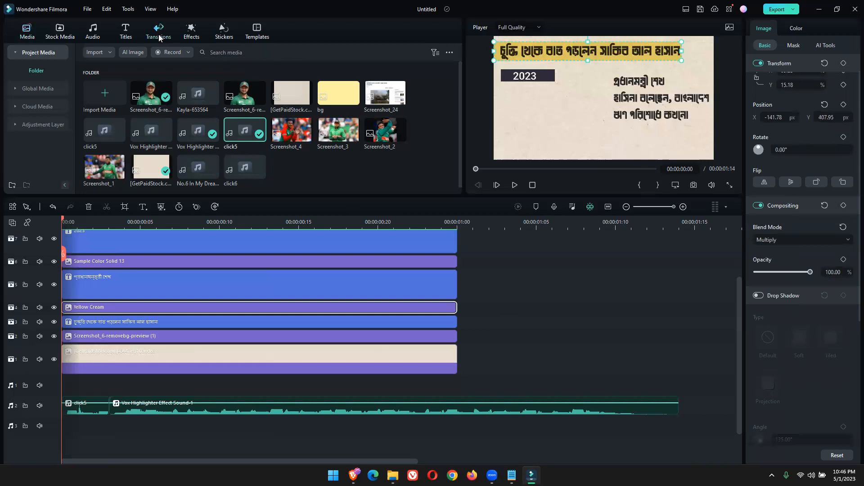
pyautogui.moveTo(139, 111); pyautogui.dragTo(122, 388)
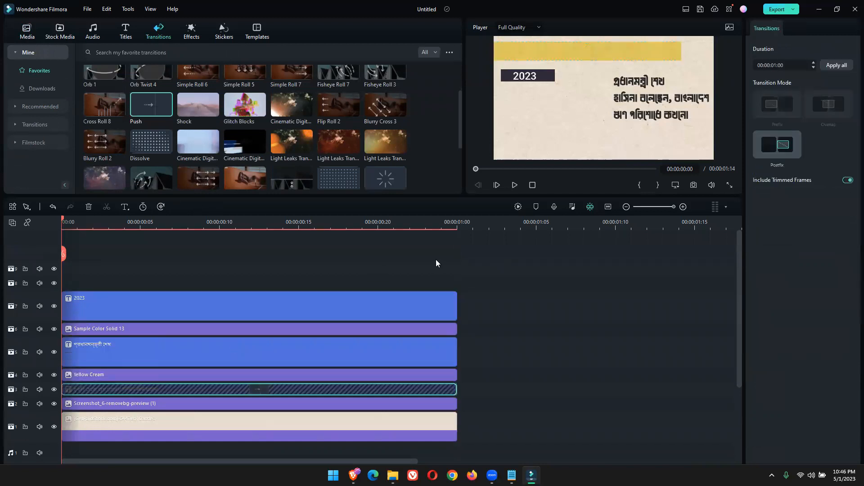
pyautogui.click(519, 185)
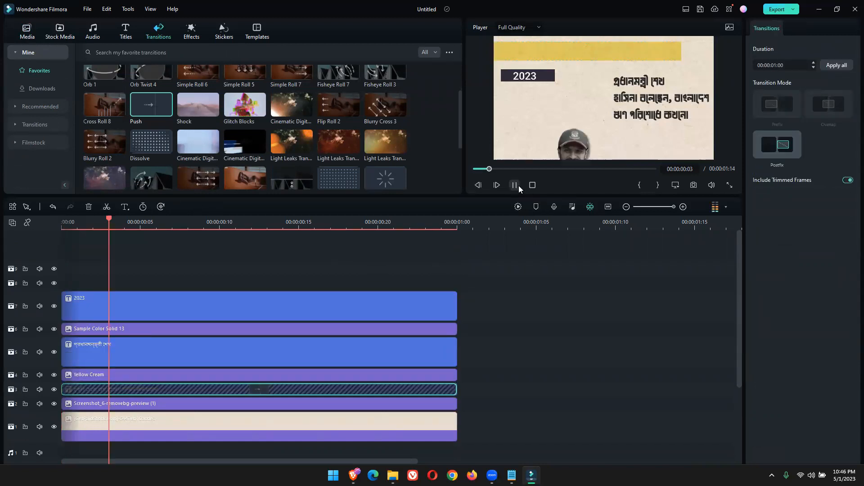
pyautogui.moveTo(583, 218); pyautogui.dragTo(10, 255)
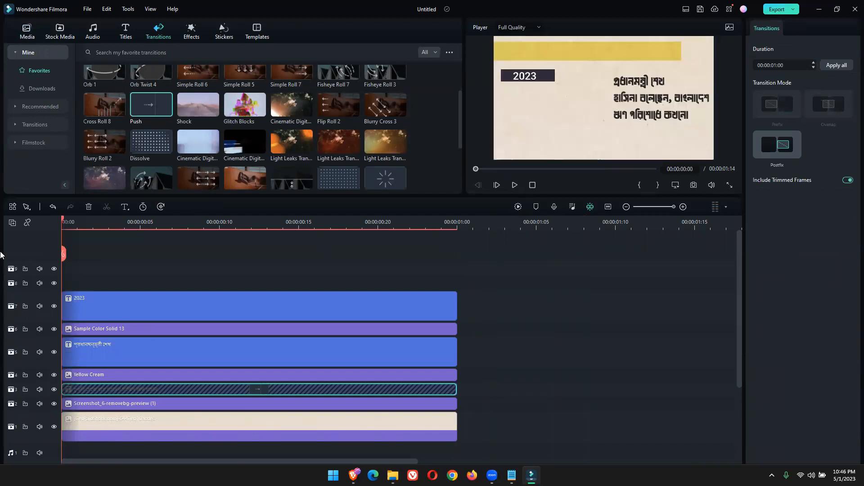
# Preview the Push transition on the Bengali headline clip on track 3, and delete it
pyautogui.click(513, 186)
pyautogui.click(513, 185)
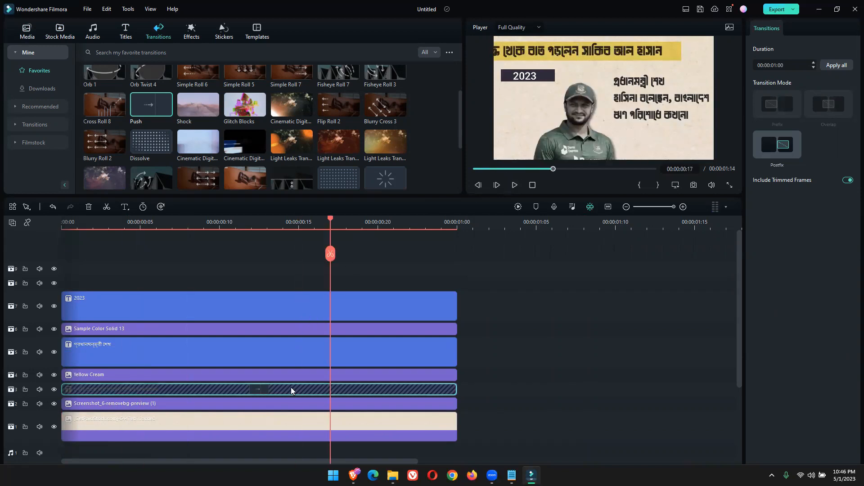
pyautogui.press('Delete')
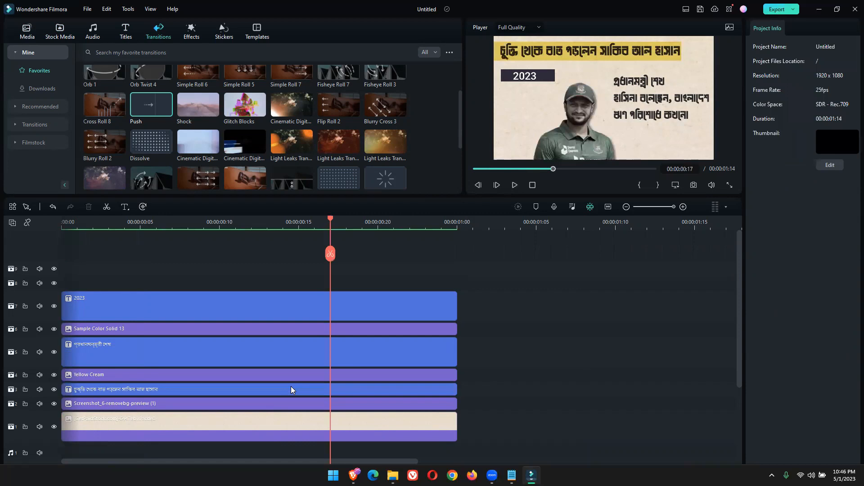
# Apply the Type Writer animation to the Bengali headline text clip on track 3, and preview it from the start
pyautogui.scroll(-2, 240, 361)
pyautogui.click(224, 354)
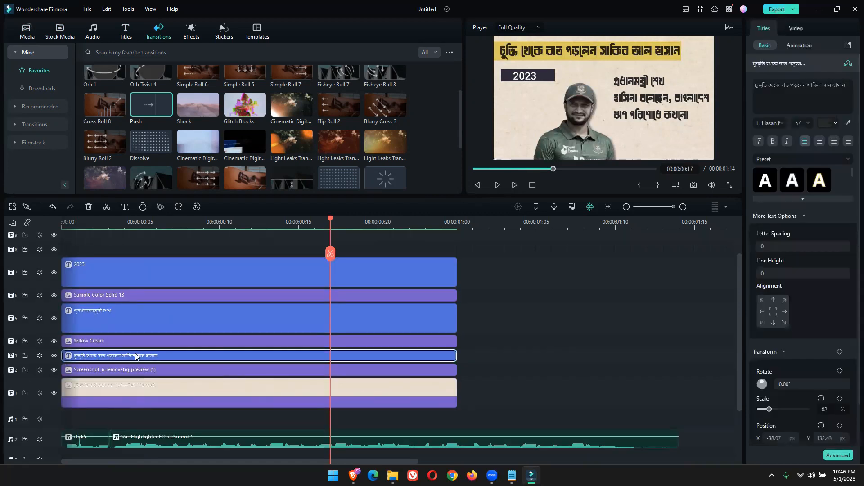
pyautogui.scroll(-2, 820, 394)
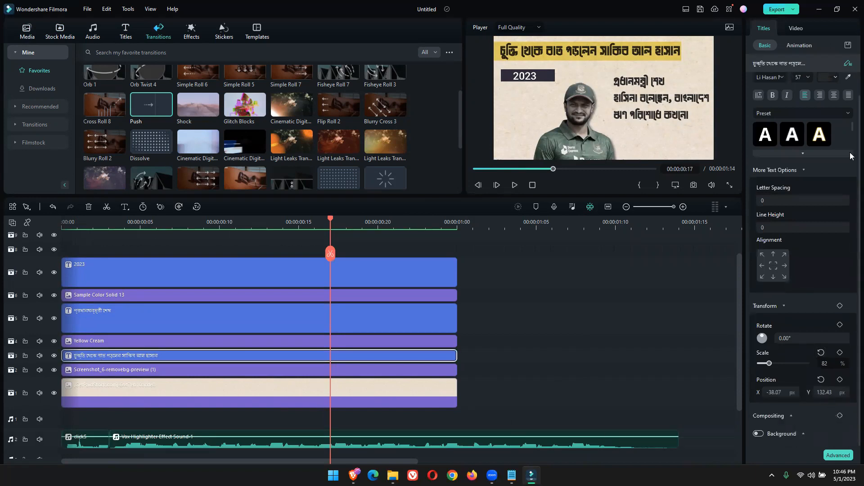
pyautogui.click(800, 46)
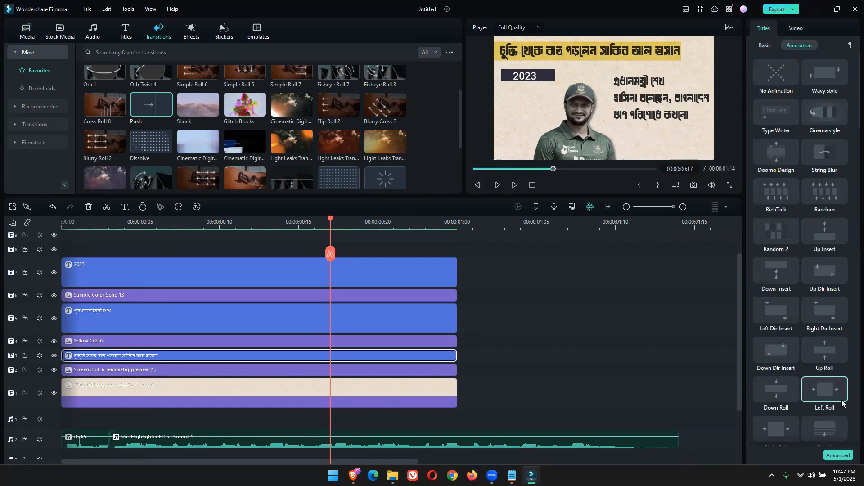
pyautogui.click(783, 113)
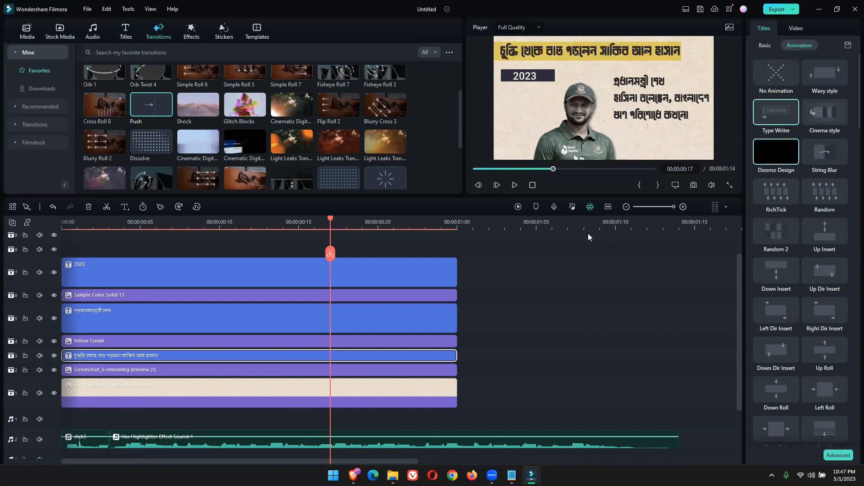
pyautogui.moveTo(328, 233); pyautogui.dragTo(40, 240)
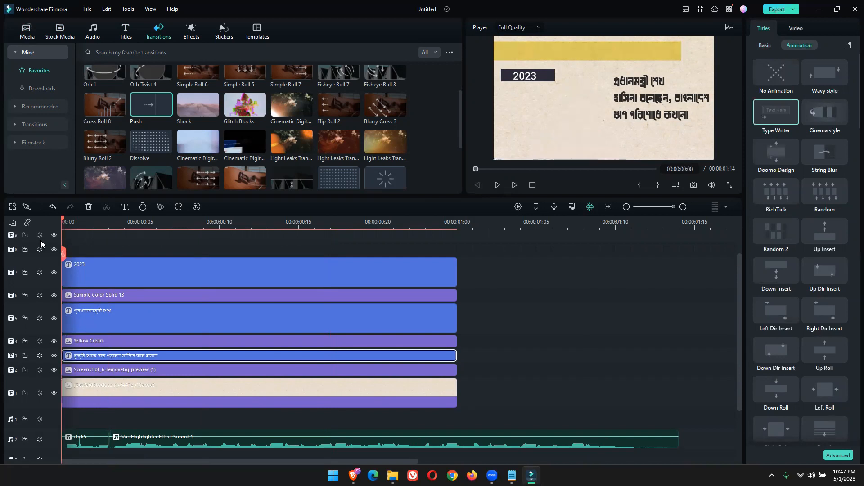
pyautogui.click(514, 185)
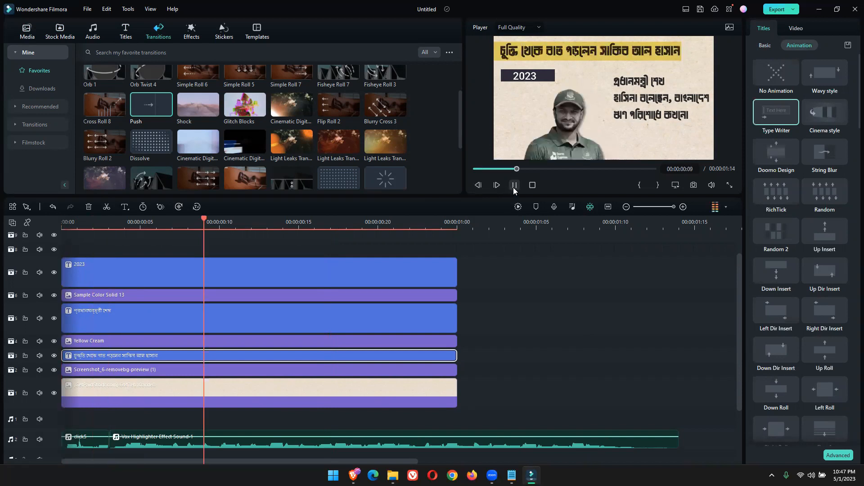
pyautogui.click(514, 185)
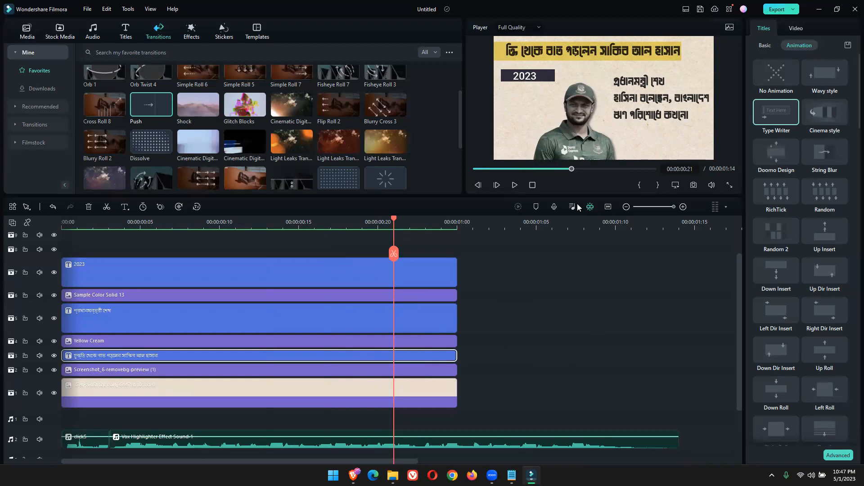
pyautogui.moveTo(394, 222); pyautogui.dragTo(92, 254)
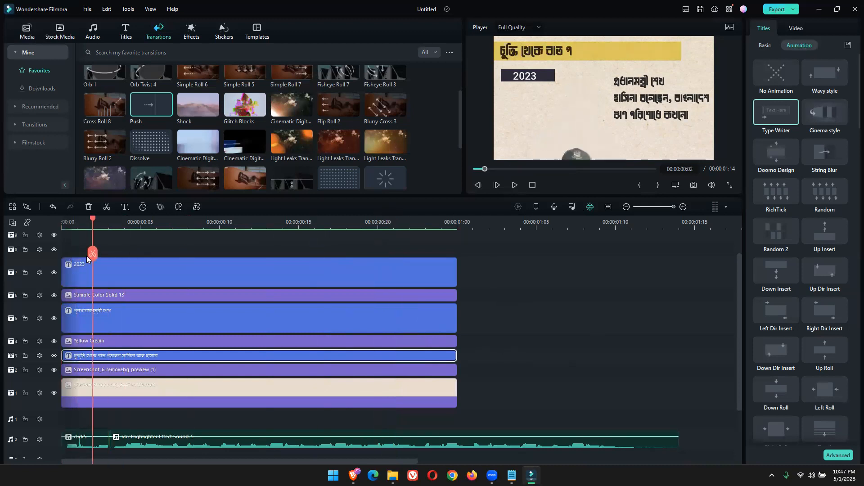
# Add a transform keyframe to the Yellow Cream highlight bar at frame 0
pyautogui.click(642, 54)
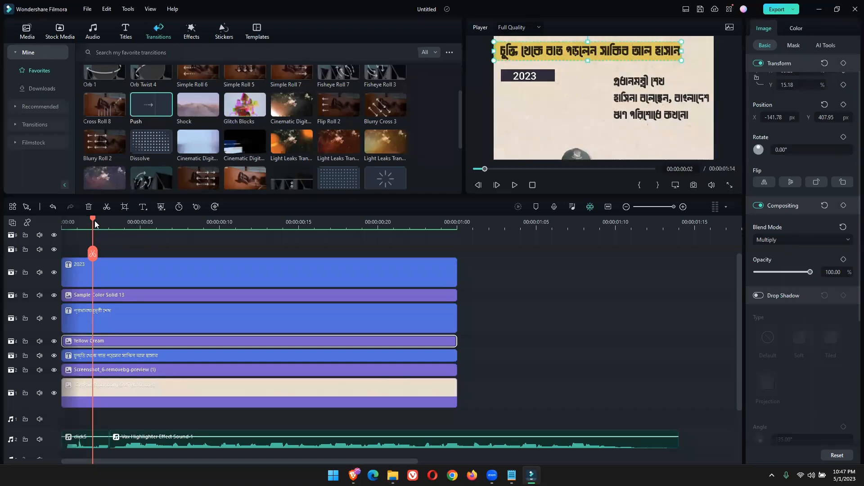
pyautogui.moveTo(88, 219); pyautogui.dragTo(63, 226)
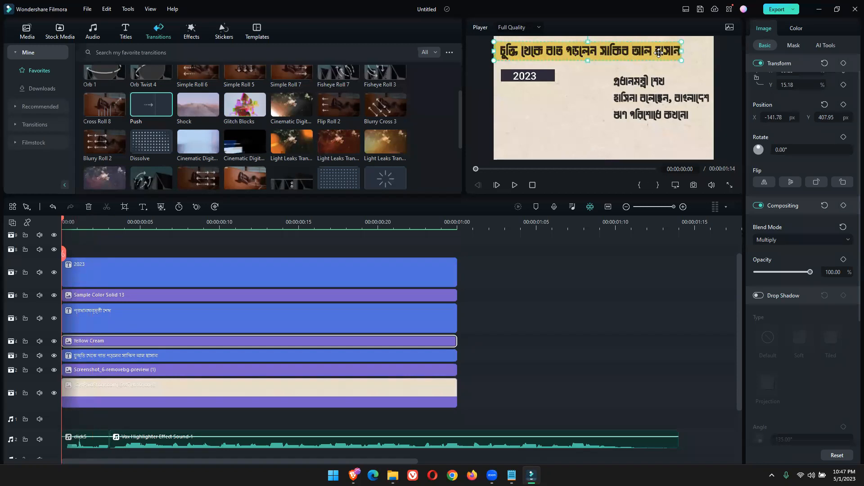
pyautogui.moveTo(658, 52); pyautogui.dragTo(659, 50)
pyautogui.hotkey('ctrl', 'z')
pyautogui.click(843, 63)
pyautogui.scroll(1, 801, 117)
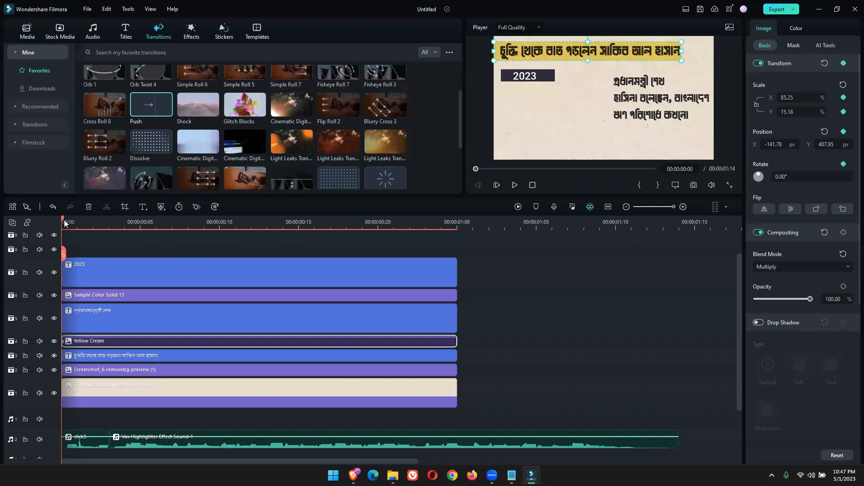
# Try a transform keyframe at frame 2 with the Yellow Cream bar narrowed to 3.24% horizontal scale, and undo it
pyautogui.moveTo(63, 220); pyautogui.dragTo(93, 267)
pyautogui.click(843, 63)
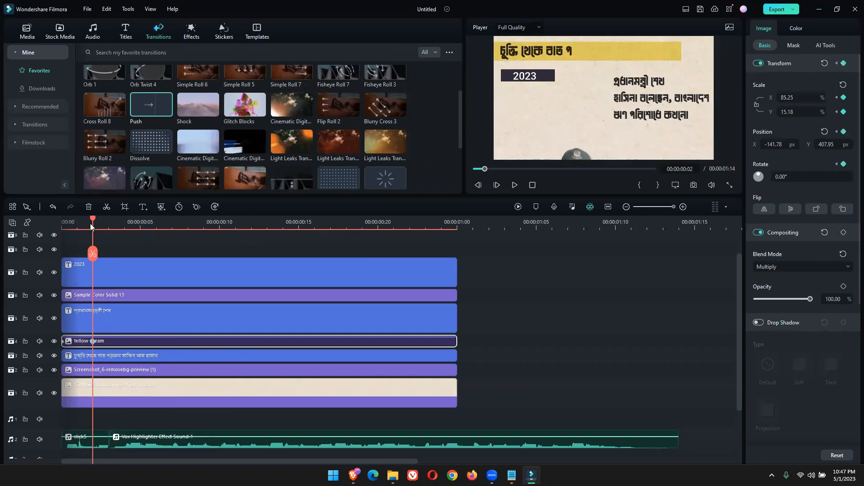
pyautogui.moveTo(85, 221); pyautogui.dragTo(95, 253)
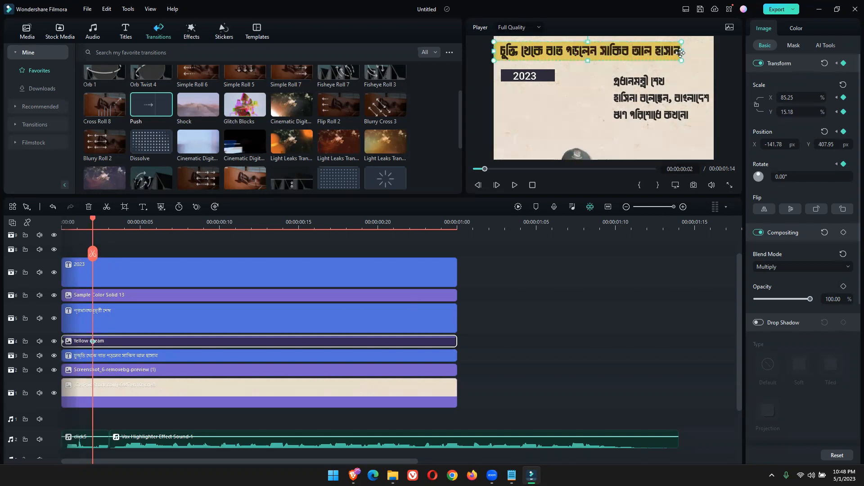
pyautogui.moveTo(681, 52); pyautogui.dragTo(501, 54)
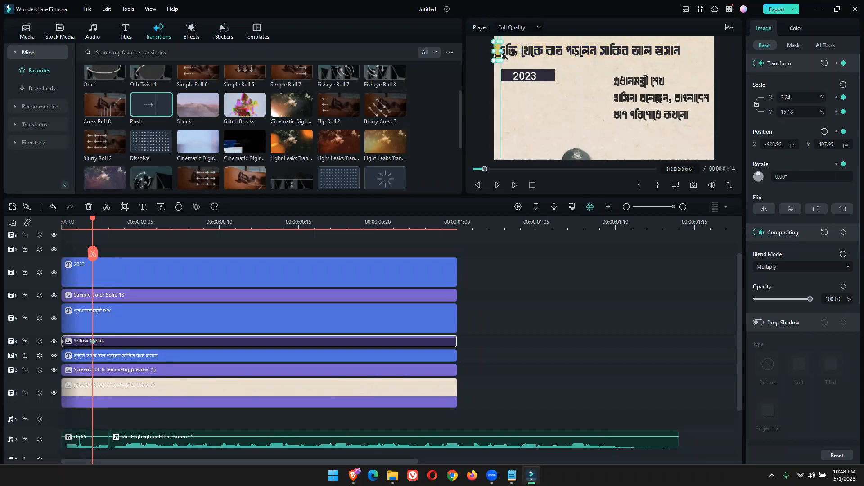
pyautogui.moveTo(76, 225)
pyautogui.mouseDown()
pyautogui.moveTo(50, 230)
pyautogui.moveTo(84, 230)
pyautogui.mouseUp()
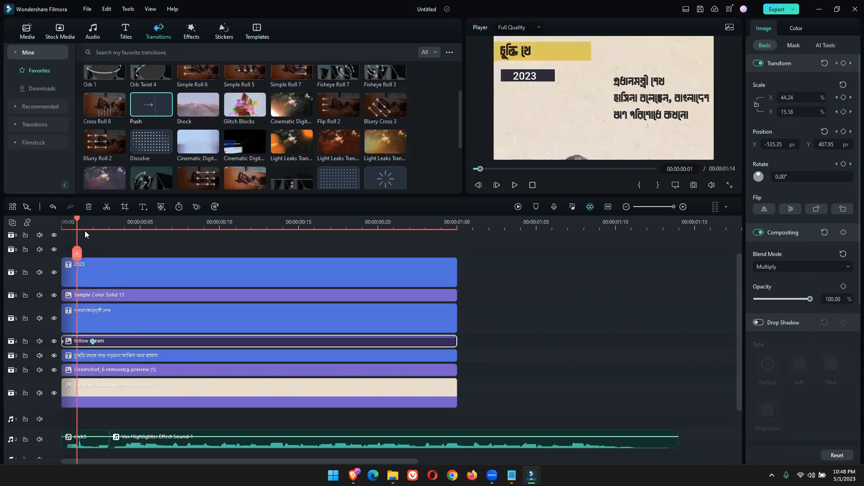
pyautogui.hotkey('ctrl', 'z')
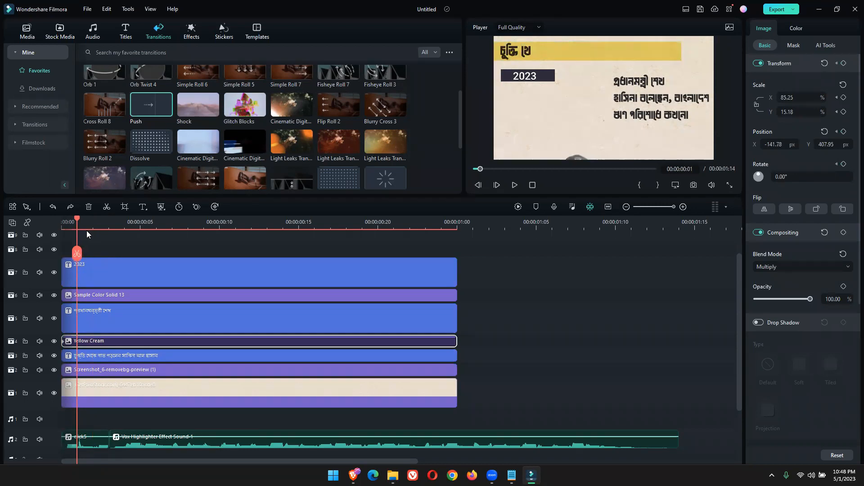
# Add a full-width transform keyframe to the Yellow Cream bar at frame 3, narrow it to about 3.24% at frame 0, and preview
pyautogui.moveTo(77, 221); pyautogui.dragTo(113, 228)
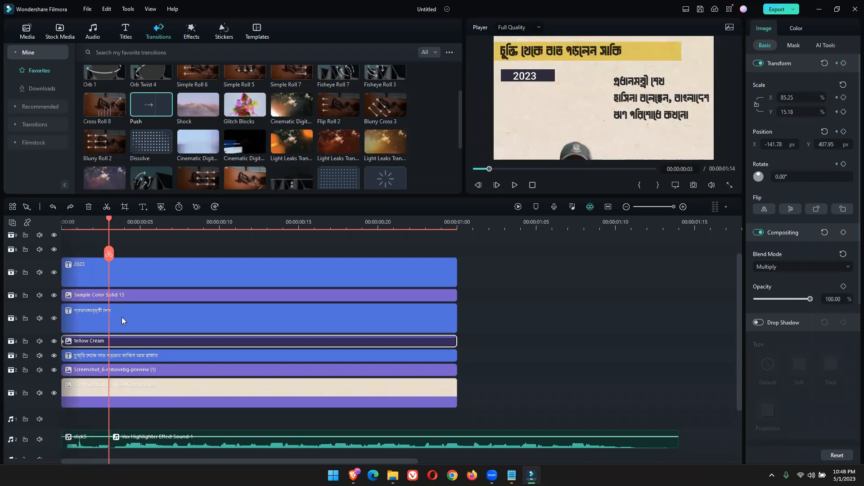
pyautogui.click(843, 64)
pyautogui.moveTo(108, 218); pyautogui.dragTo(62, 221)
pyautogui.click(626, 46)
pyautogui.moveTo(679, 50); pyautogui.dragTo(499, 51)
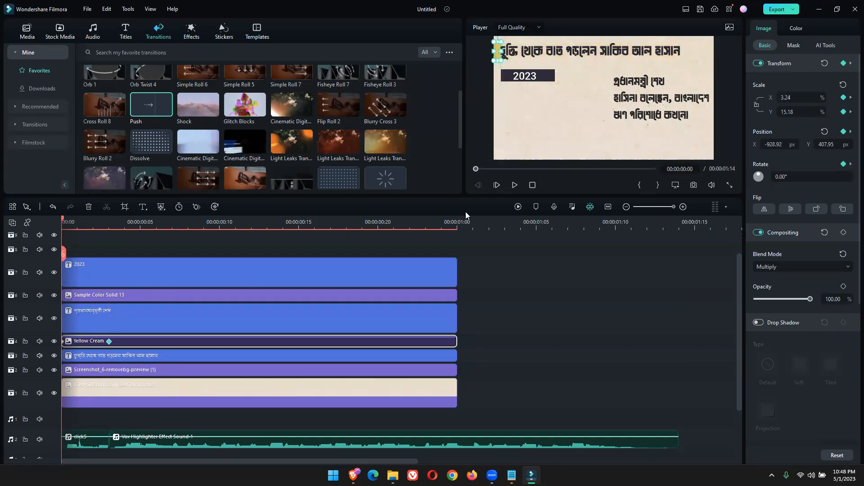
pyautogui.click(514, 185)
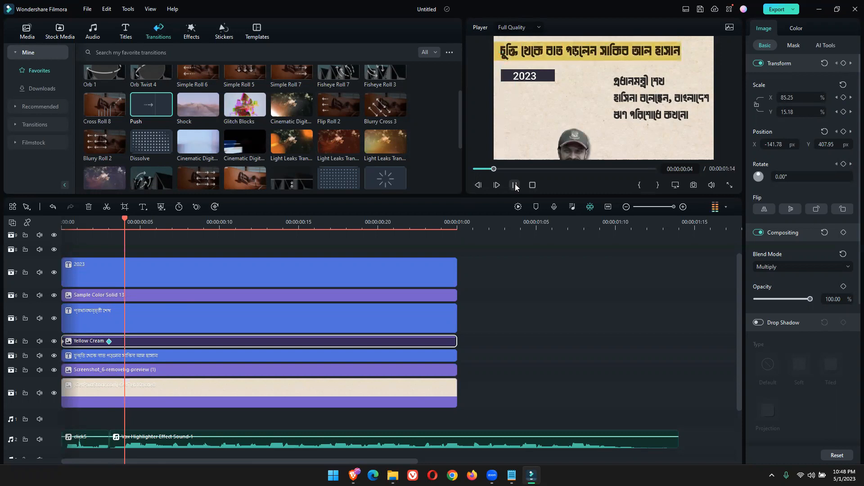
# Extend the Yellow Cream and Bengali headline clips together to 00:00:01:16, and preview from the start
pyautogui.scroll(-3, 399, 359)
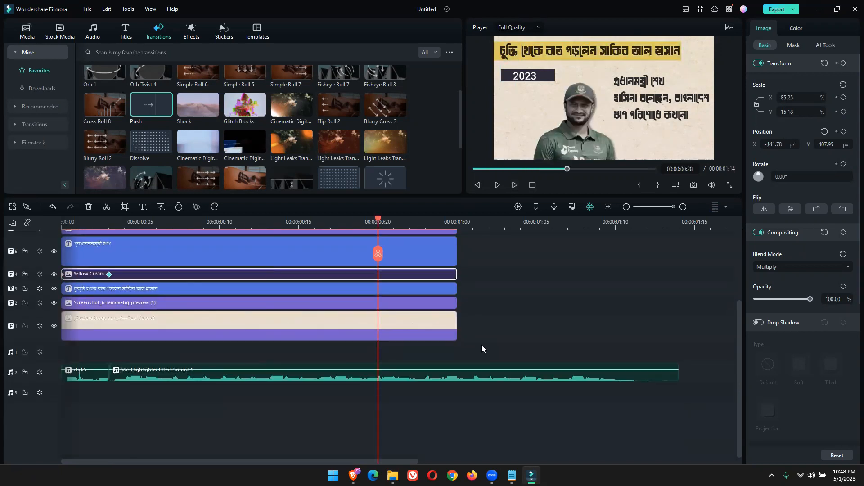
pyautogui.scroll(3, 481, 346)
pyautogui.click(445, 355)
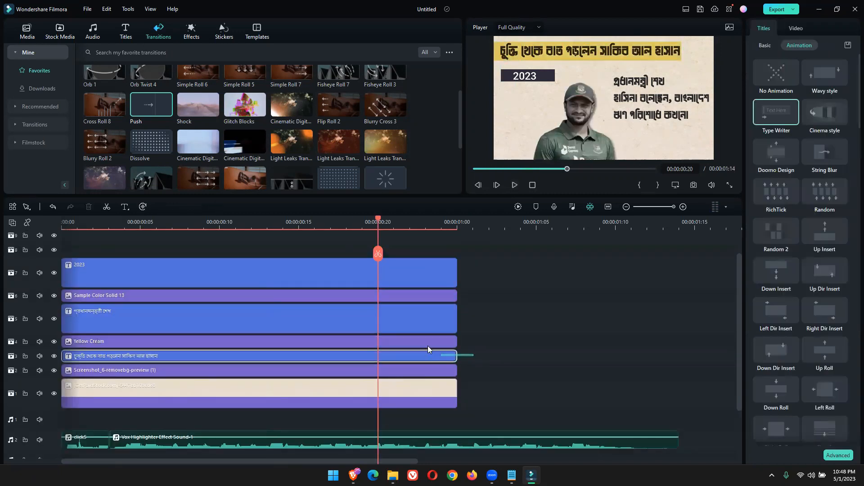
pyautogui.keyDown('ctrl'); pyautogui.click(426, 344); pyautogui.keyUp('ctrl')
pyautogui.moveTo(457, 343); pyautogui.dragTo(699, 342)
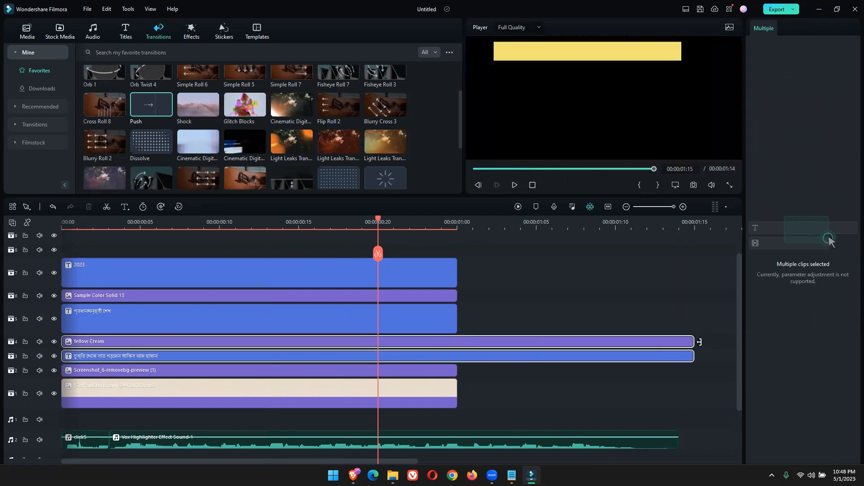
pyautogui.scroll(-2, 573, 235)
pyautogui.scroll(1, 566, 236)
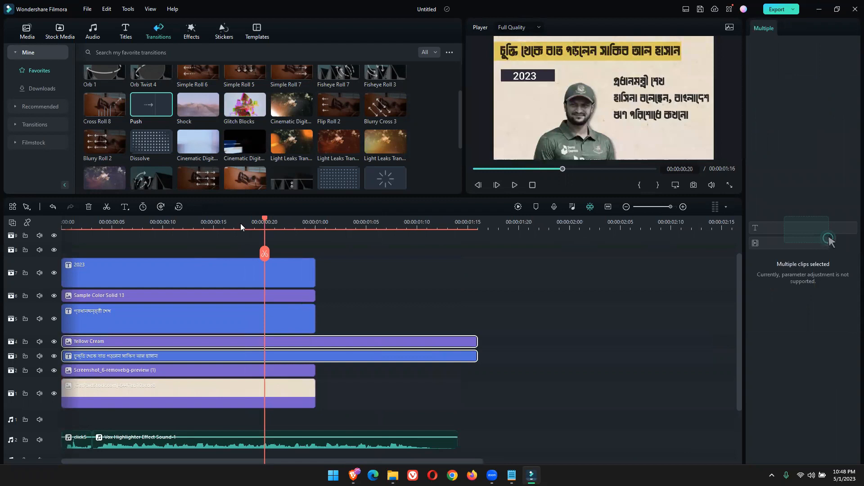
pyautogui.moveTo(241, 223); pyautogui.dragTo(33, 254)
pyautogui.click(514, 185)
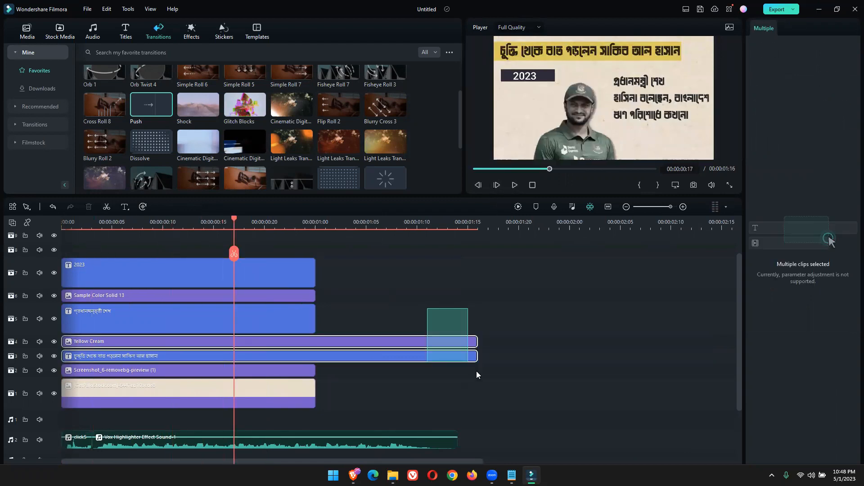
# Extend the Yellow Cream and headline clips together to 00:00:03:18, and preview the highlight and headline animation from the start
pyautogui.moveTo(477, 356); pyautogui.dragTo(756, 350)
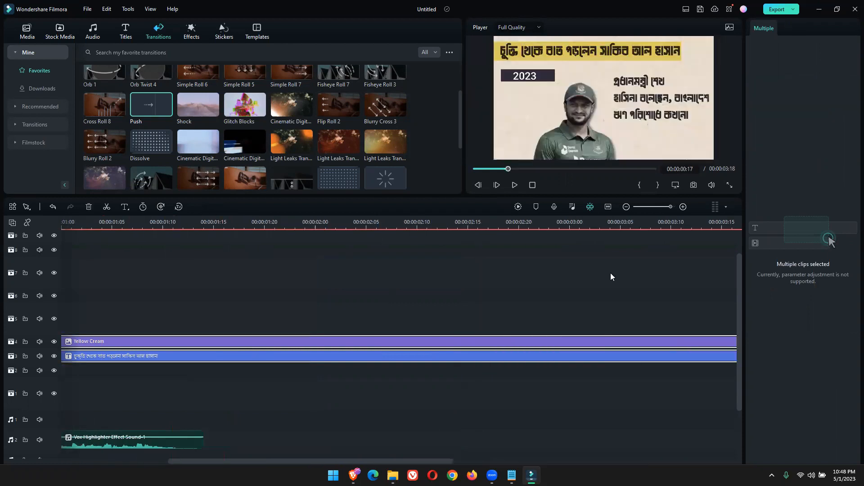
pyautogui.moveTo(644, 222); pyautogui.dragTo(232, 311)
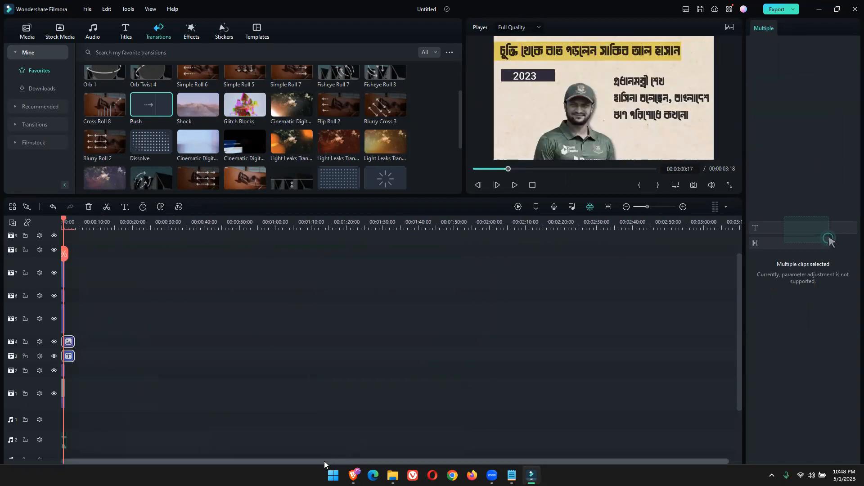
pyautogui.moveTo(66, 217); pyautogui.dragTo(33, 223)
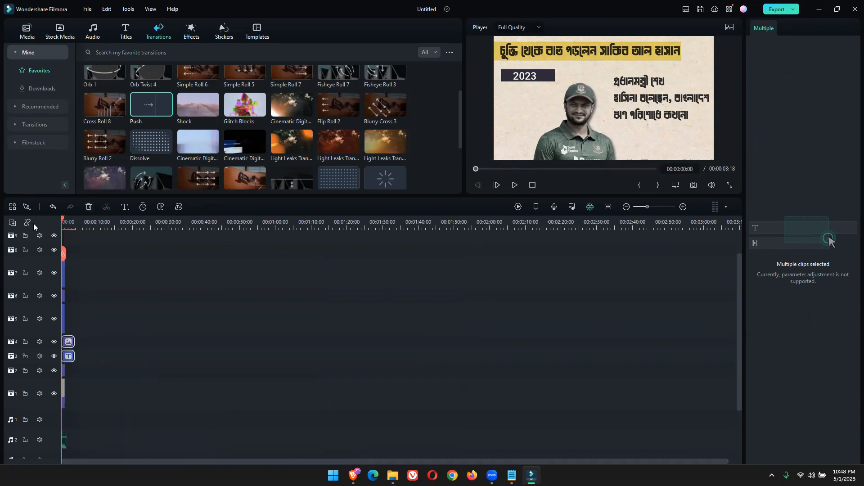
pyautogui.moveTo(122, 235); pyautogui.dragTo(614, 256)
pyautogui.click(514, 185)
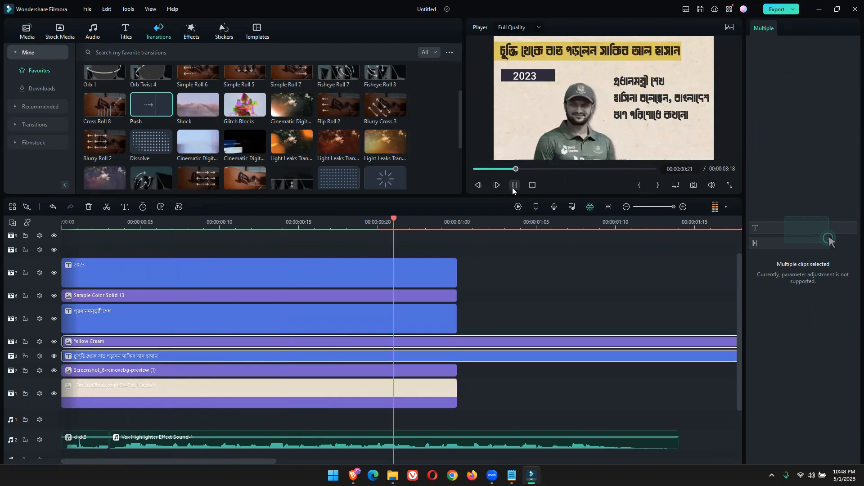
pyautogui.press('space')
pyautogui.moveTo(663, 220); pyautogui.dragTo(524, 387)
pyautogui.press('Home')
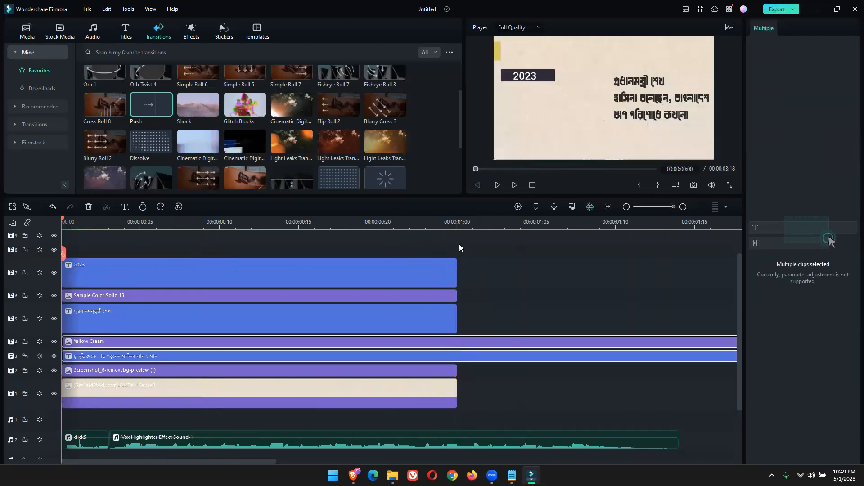
# Extend the Yellow Cream and headline clips together to 00:00:05:09, and play the scene from the start
pyautogui.scroll(-3, 608, 226)
pyautogui.moveTo(401, 287); pyautogui.dragTo(631, 356)
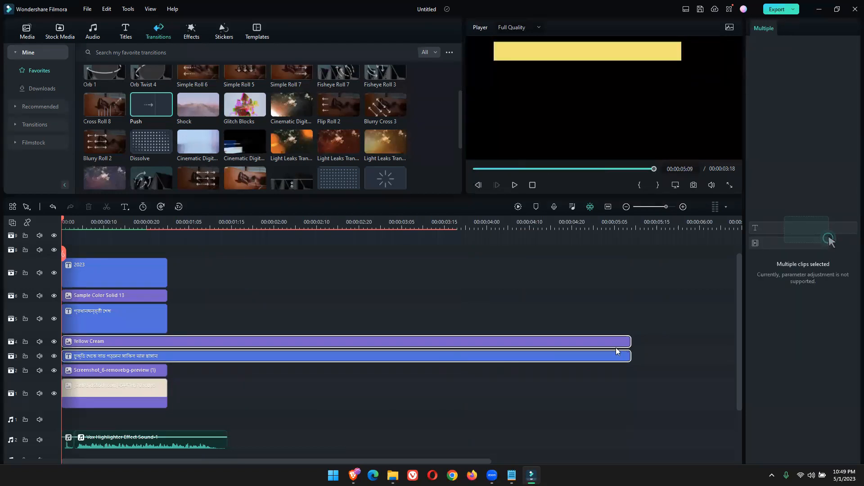
pyautogui.click(516, 186)
pyautogui.click(515, 186)
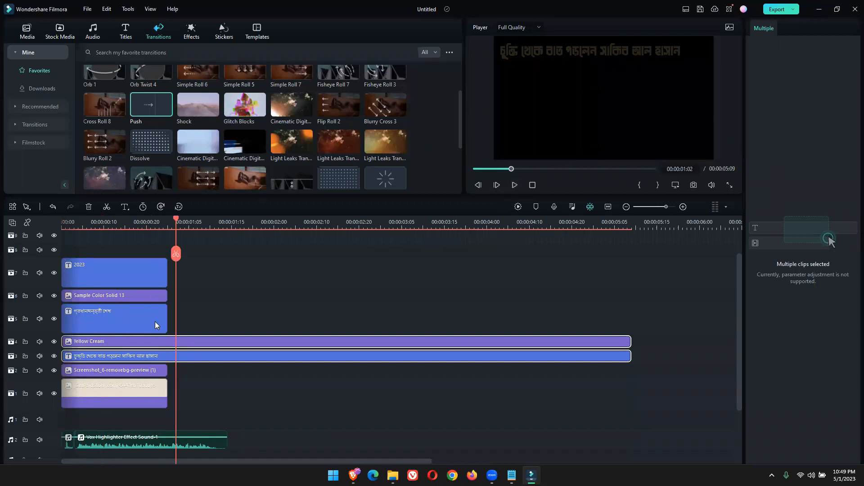
# Move the Yellow Cream bar's full-width keyframe to frame 20 to slow the highlight, and preview the scene from the start
pyautogui.moveTo(128, 231); pyautogui.dragTo(59, 237)
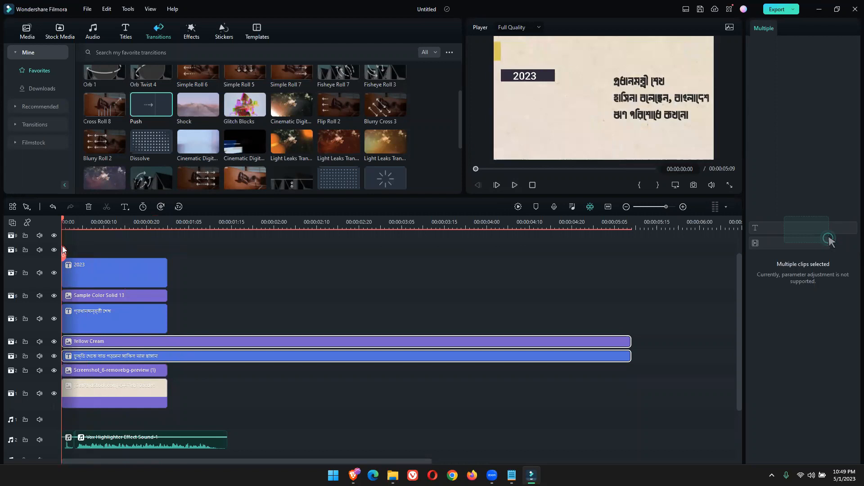
pyautogui.click(538, 56)
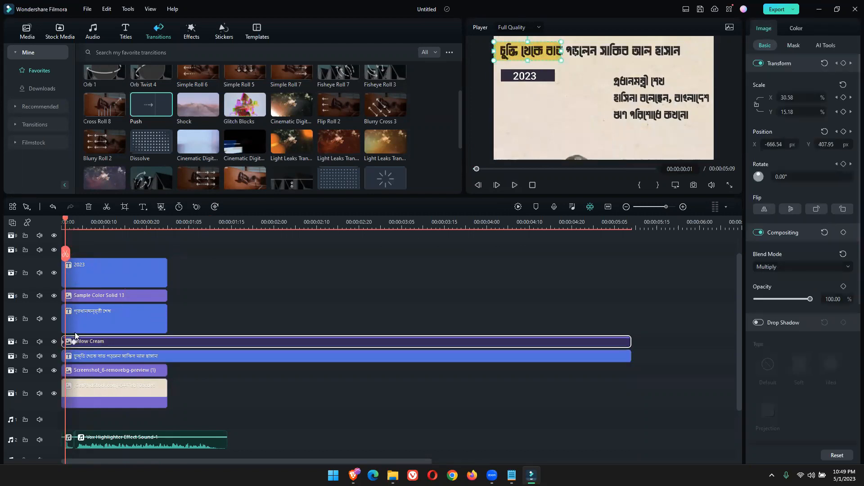
pyautogui.moveTo(73, 342); pyautogui.dragTo(146, 343)
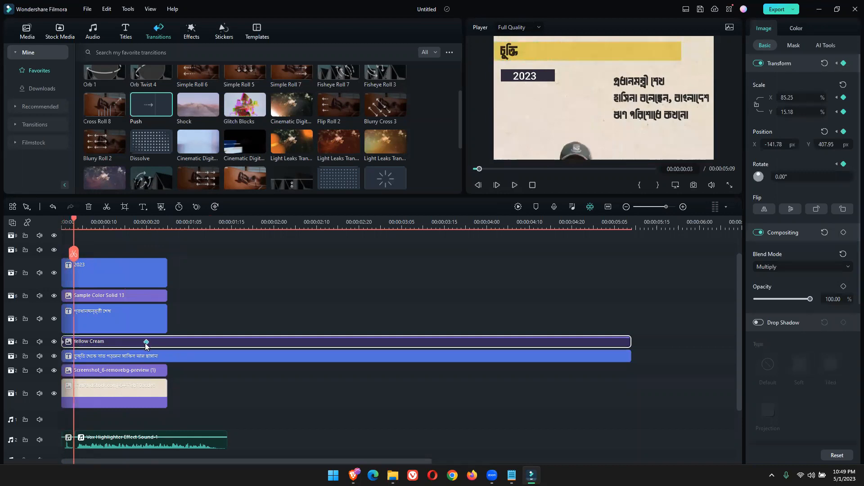
pyautogui.click(146, 342)
pyautogui.press('Home')
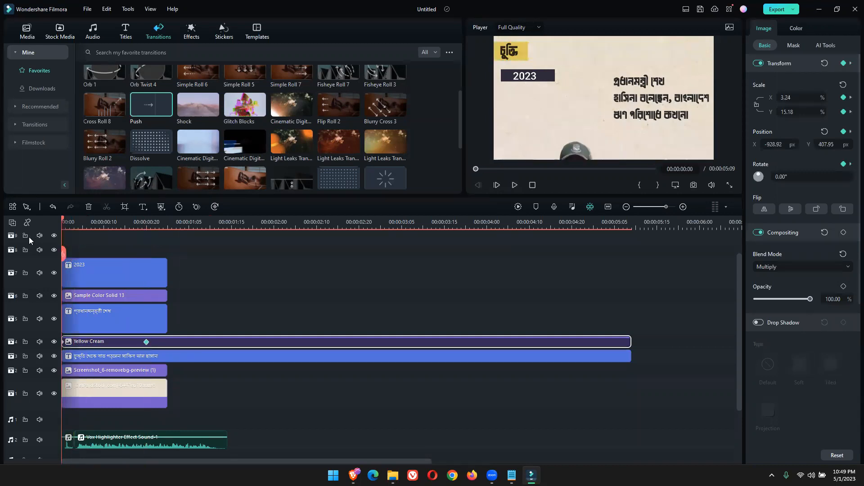
pyautogui.click(516, 185)
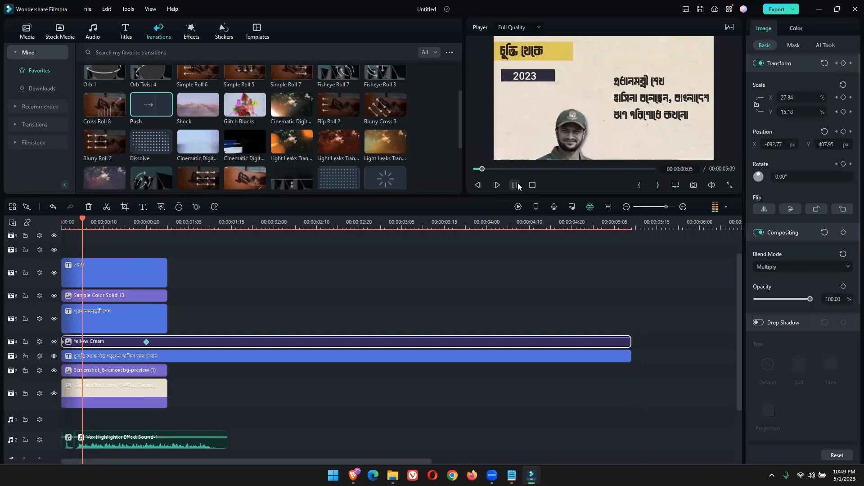
pyautogui.press('space')
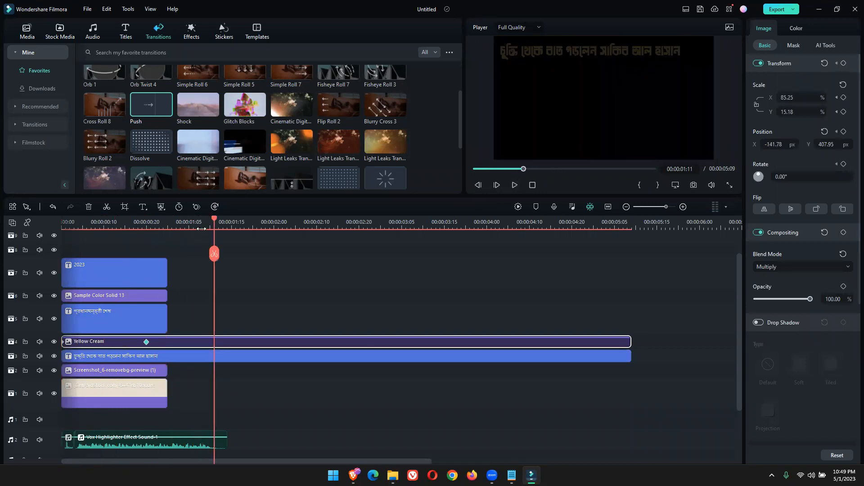
# Apply the Wormhole 6 transition to the start of the three-line Bengali news text clip, and preview from the start
pyautogui.moveTo(213, 225); pyautogui.dragTo(83, 255)
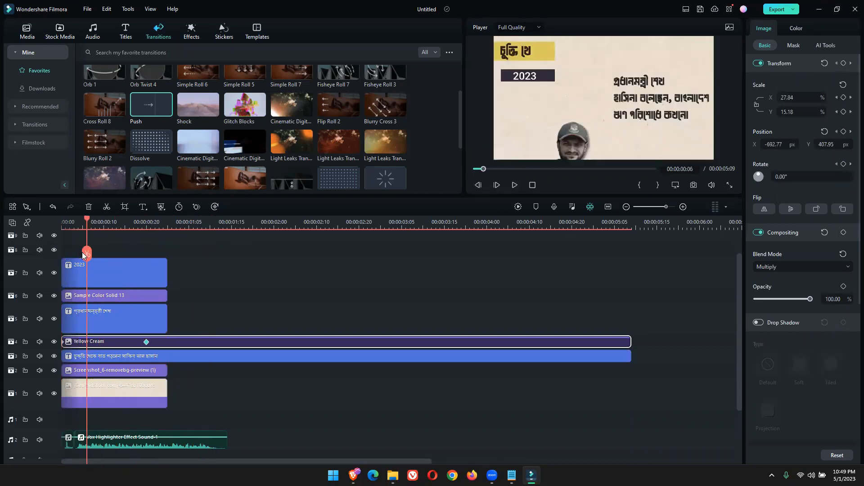
pyautogui.click(659, 106)
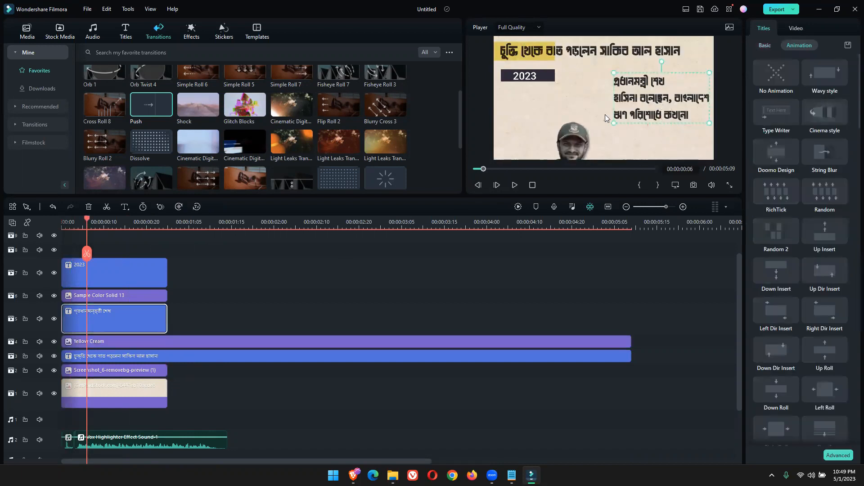
pyautogui.scroll(3, 137, 146)
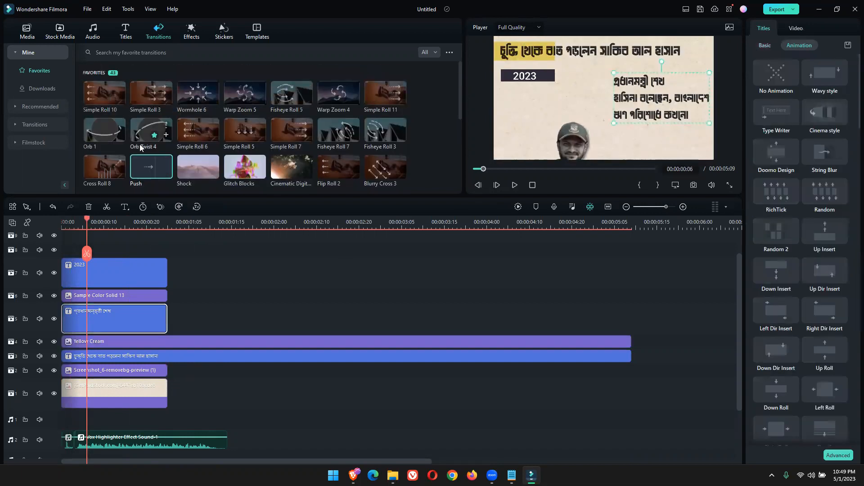
pyautogui.moveTo(195, 102); pyautogui.dragTo(102, 320)
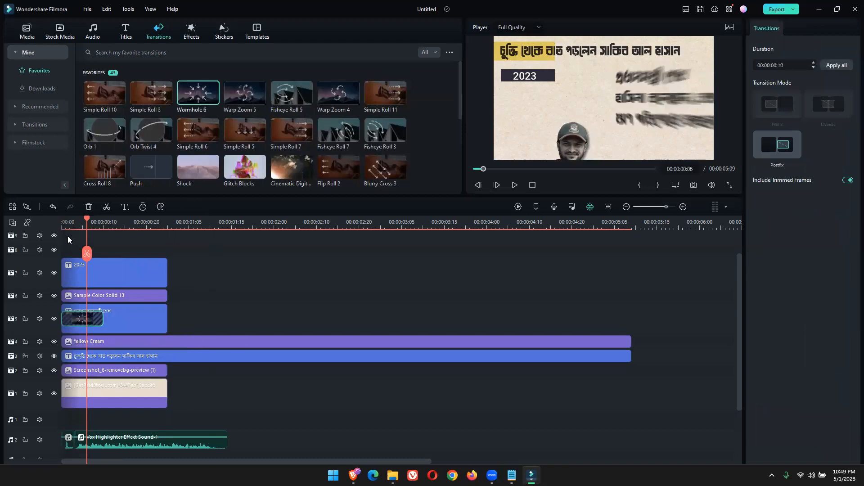
pyautogui.moveTo(86, 223); pyautogui.dragTo(28, 223)
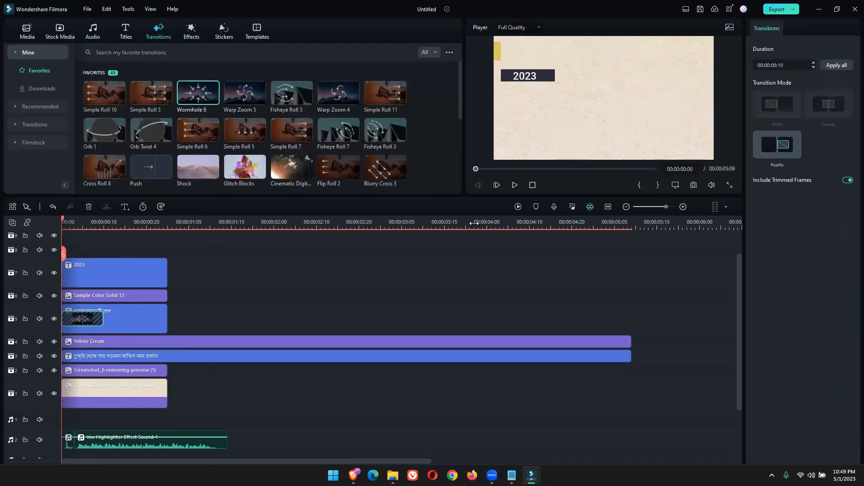
pyautogui.click(514, 188)
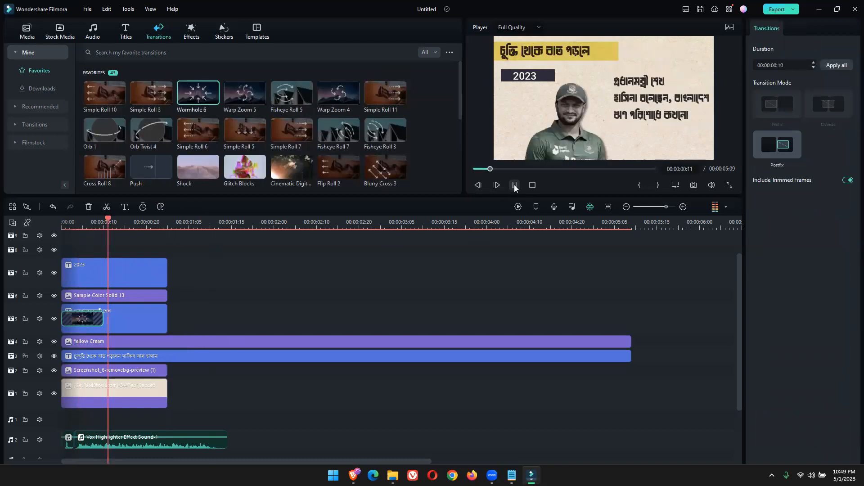
pyautogui.click(515, 188)
pyautogui.moveTo(230, 221); pyautogui.dragTo(5, 252)
pyautogui.moveTo(101, 228); pyautogui.dragTo(119, 230)
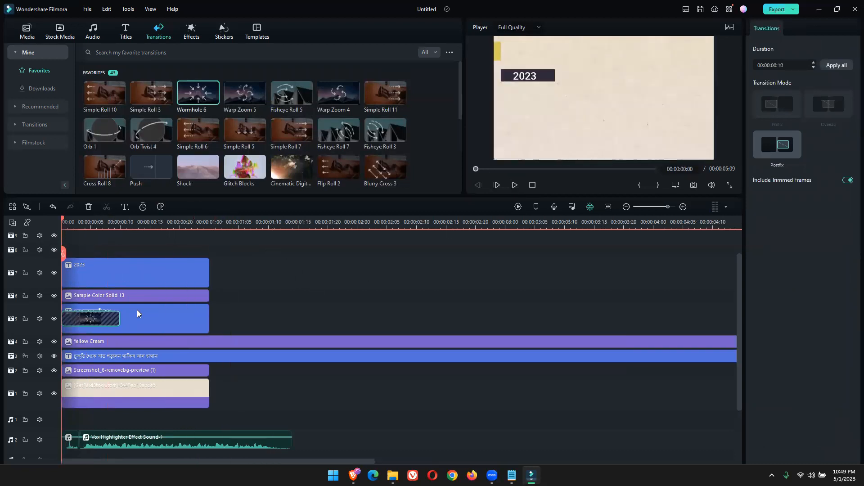
# Select every video, title and audio clip of the scene and delete them all from the timeline
pyautogui.scroll(1, 180, 297)
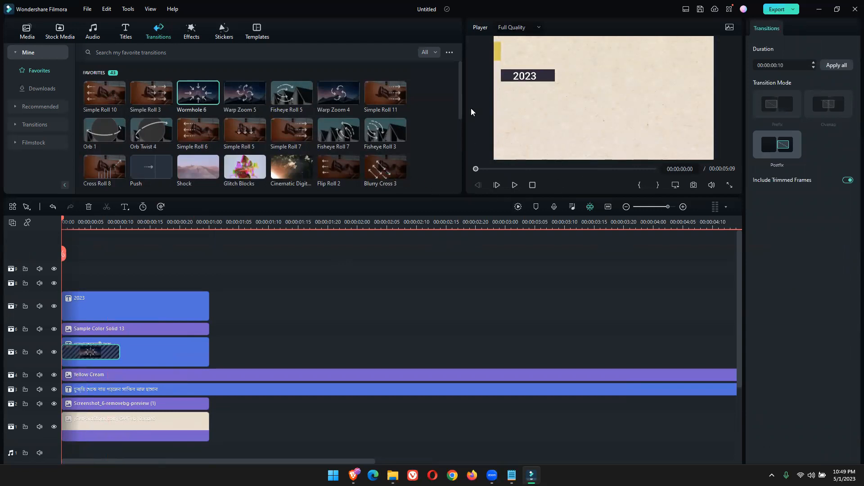
pyautogui.scroll(-3, 238, 358)
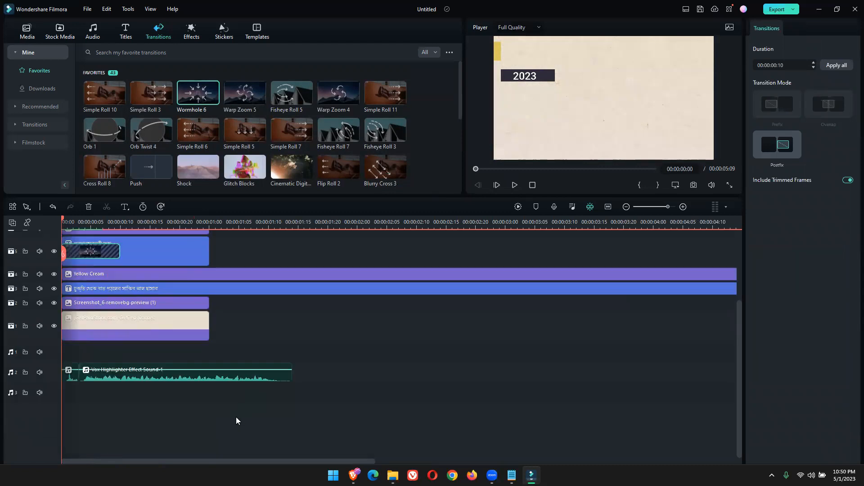
pyautogui.scroll(1, 236, 416)
pyautogui.scroll(2, 140, 306)
pyautogui.moveTo(115, 270); pyautogui.dragTo(70, 243)
pyautogui.press('Delete')
pyautogui.press('Delete')
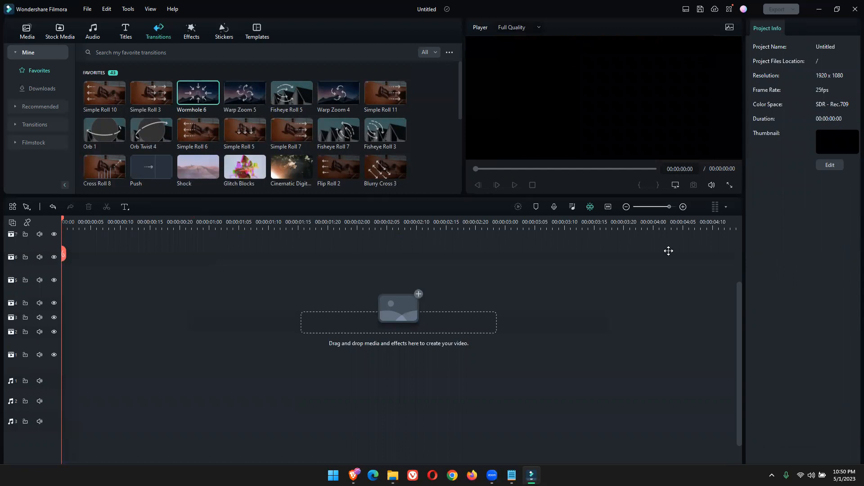
# Insert the custom Vox Highlighter Effect template at the start of the empty timeline, and play it
pyautogui.click(254, 36)
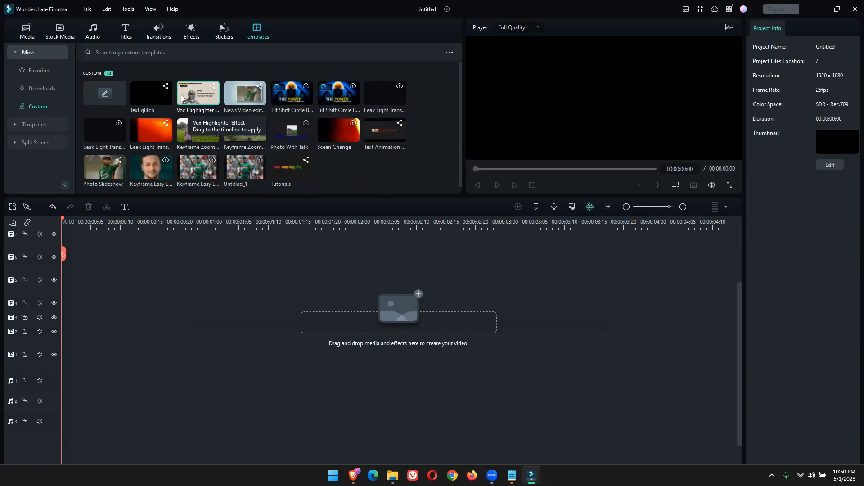
pyautogui.moveTo(194, 96)
pyautogui.mouseDown()
pyautogui.moveTo(106, 334)
pyautogui.moveTo(72, 346)
pyautogui.mouseUp()
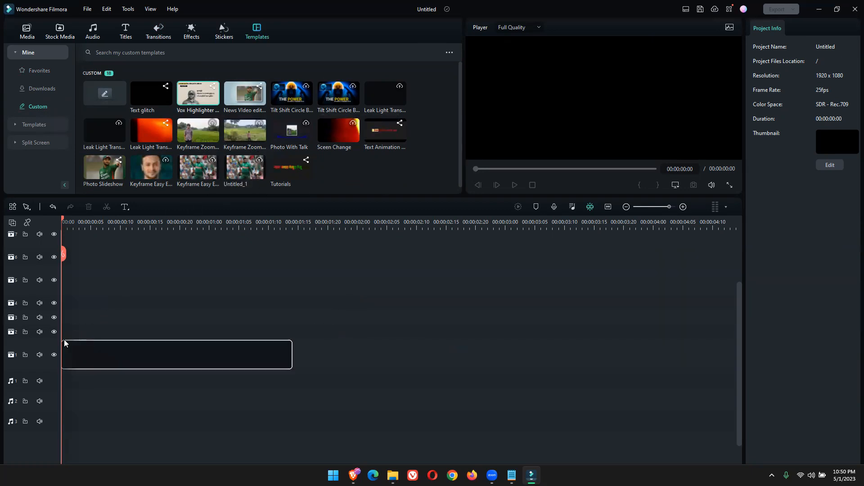
pyautogui.click(516, 185)
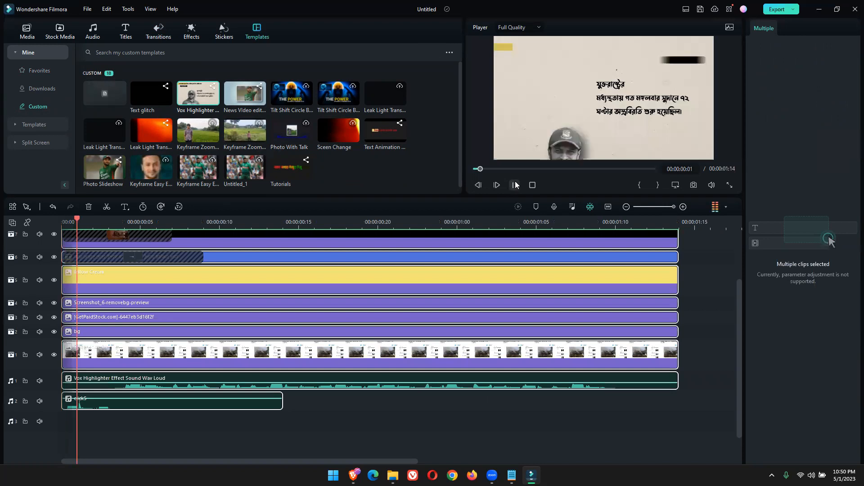